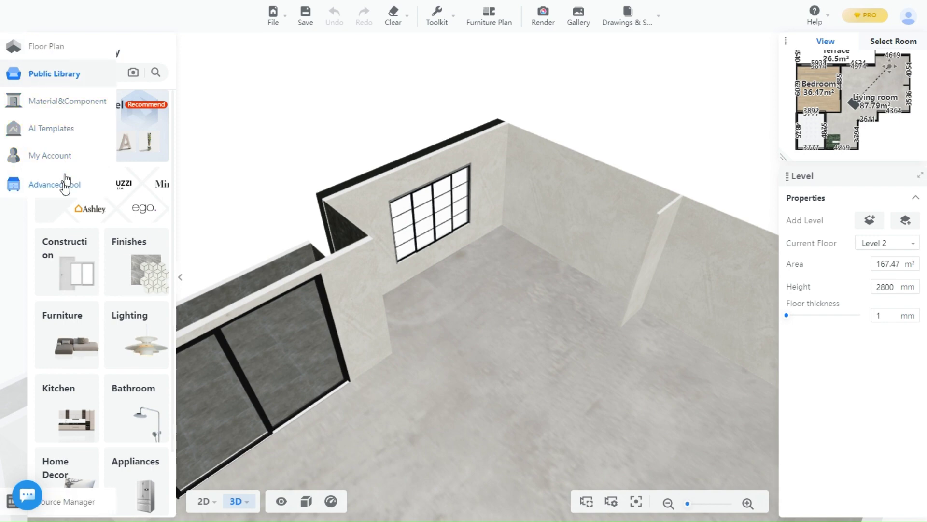
Step: Open the Kitchen & Bath design tool from the advanced tools
left_click(66, 183)
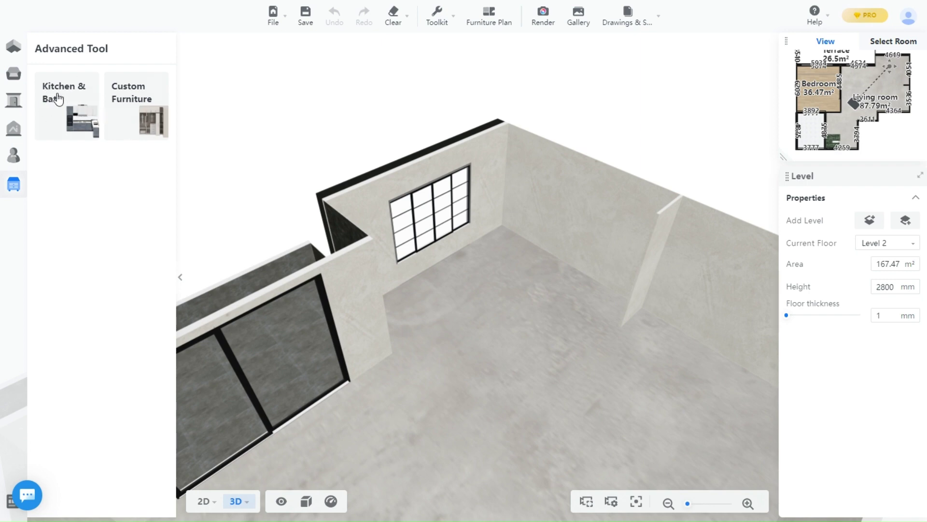
left_click(58, 99)
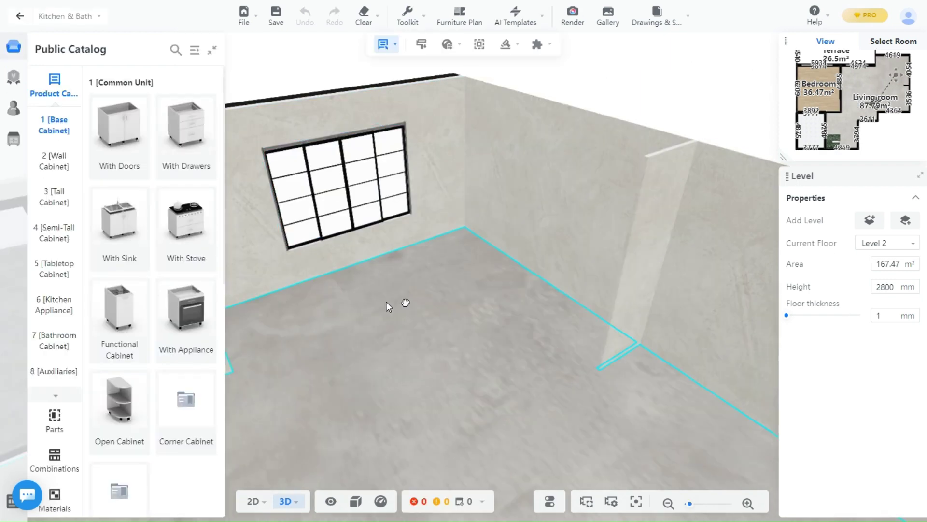
left_click_drag(386, 301, 314, 347)
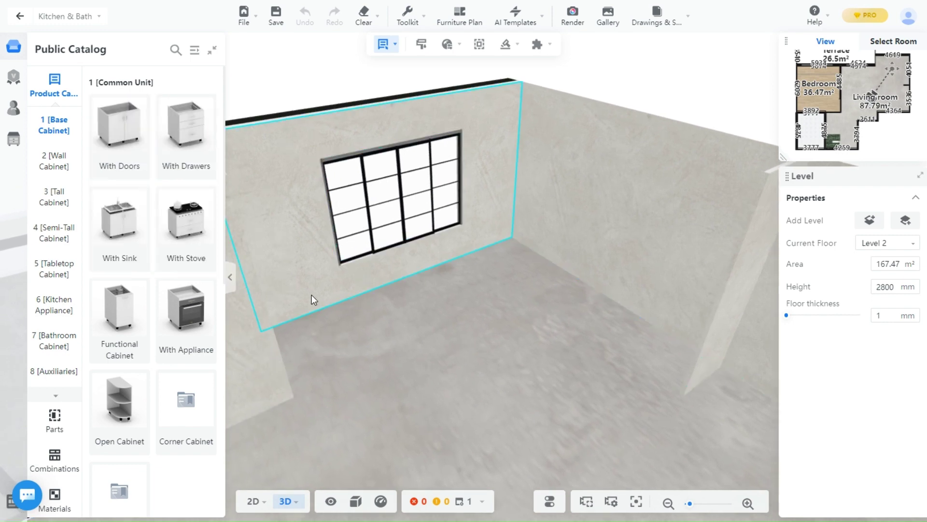
left_click_drag(311, 297, 84, 189)
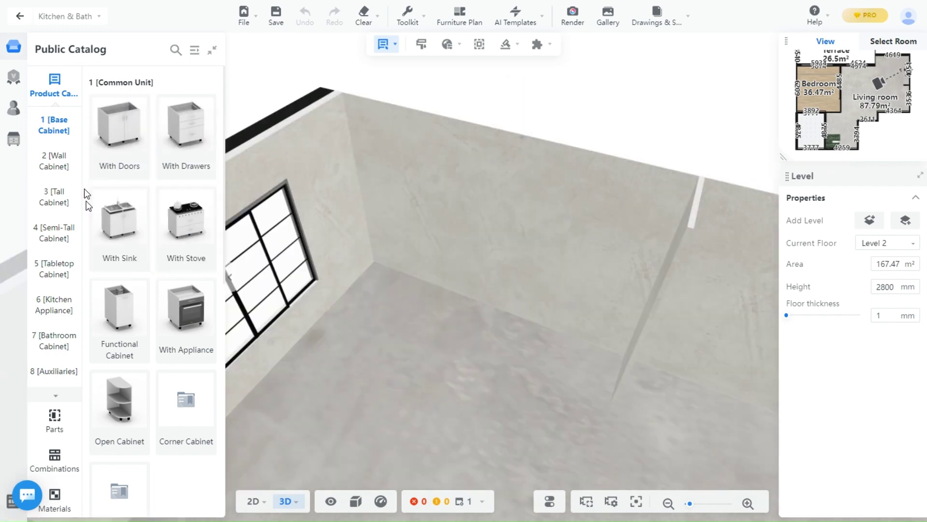
Step: Place a Hinged Door Base Cabinet from the door-fronted base units against the wall beside the window corner, and select it
left_click(120, 167)
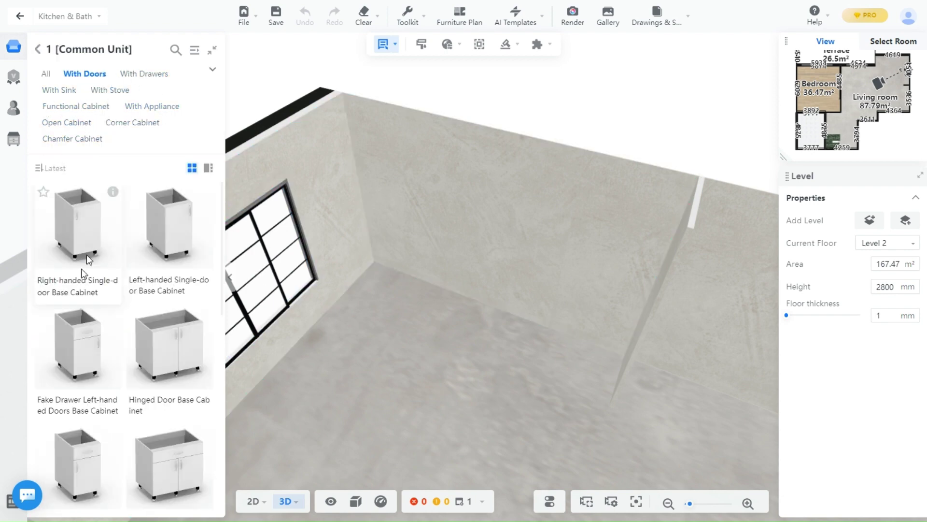
scroll(130, 303, "down", 3)
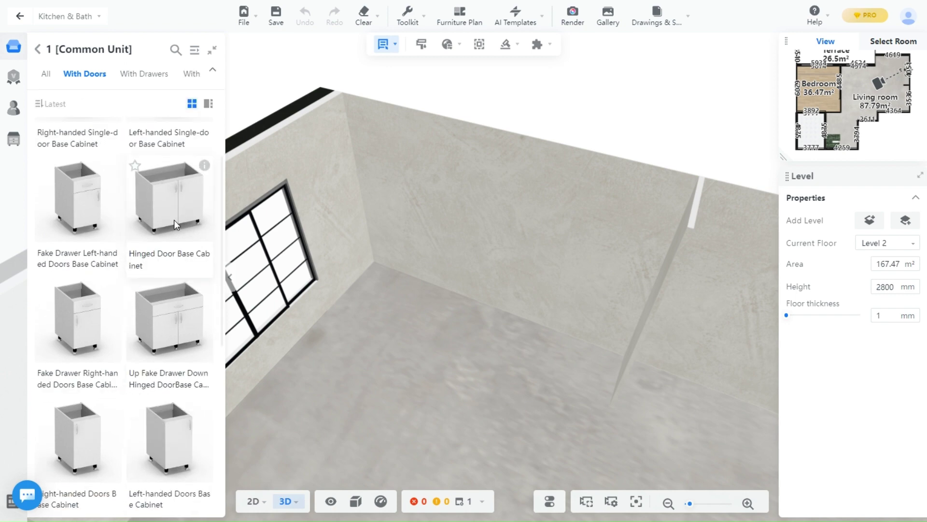
left_click_drag(170, 203, 428, 251)
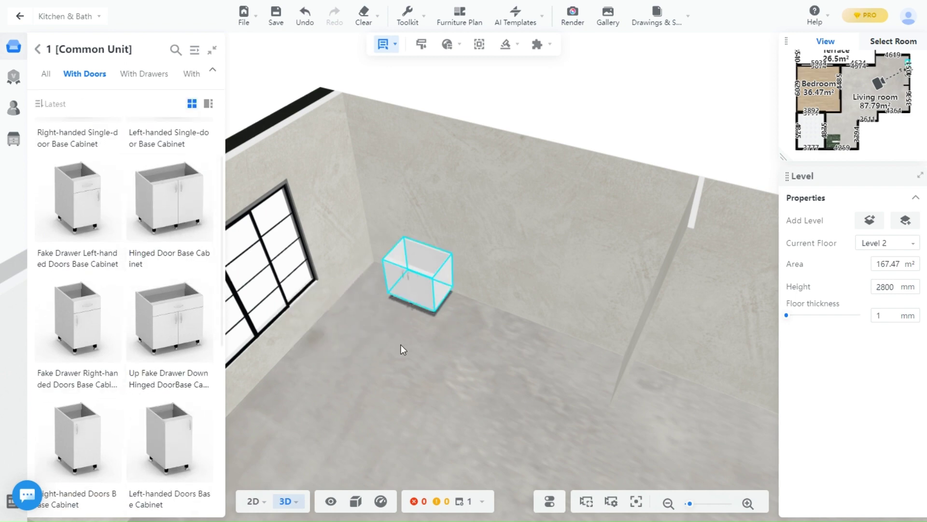
left_click_drag(401, 344, 460, 376)
left_click(413, 335)
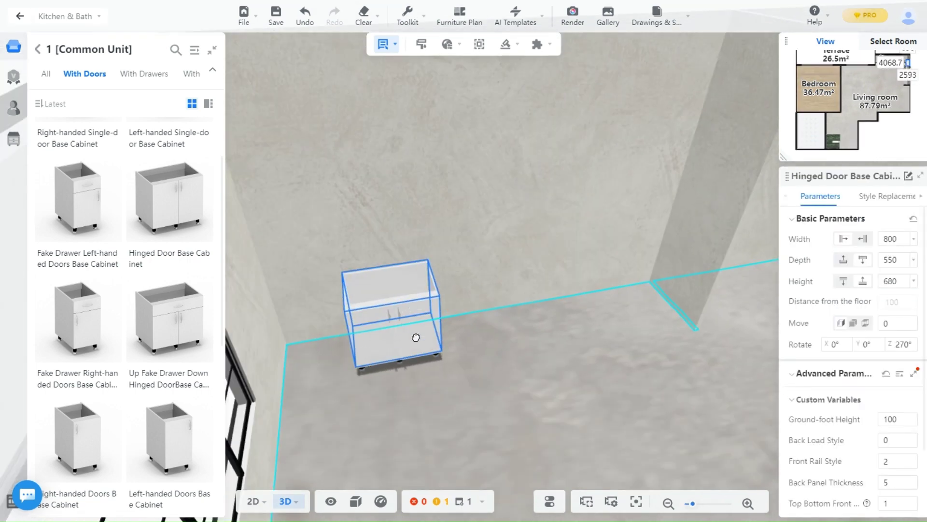
left_click_drag(414, 335, 416, 416)
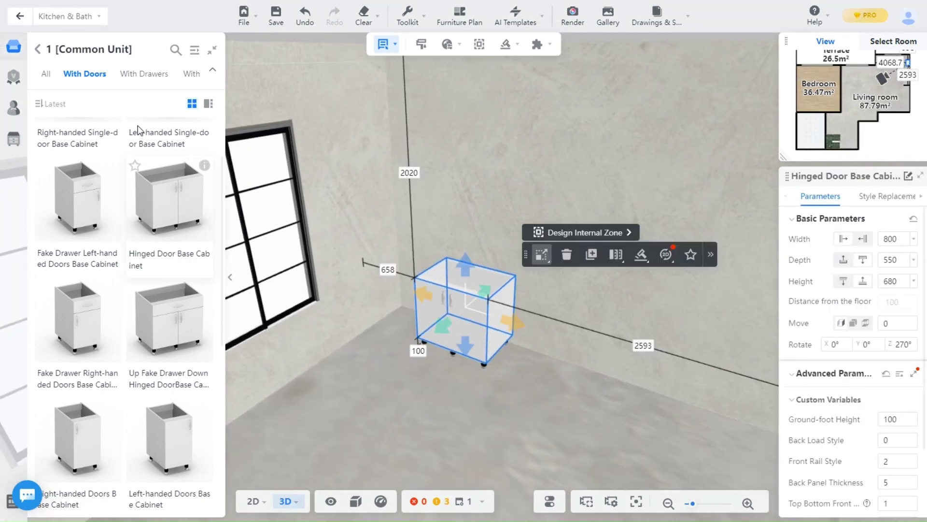
Step: Examine the control modes and editing tools available for the selected base cabinet
left_click(230, 283)
left_click_drag(413, 331, 410, 306)
key("r")
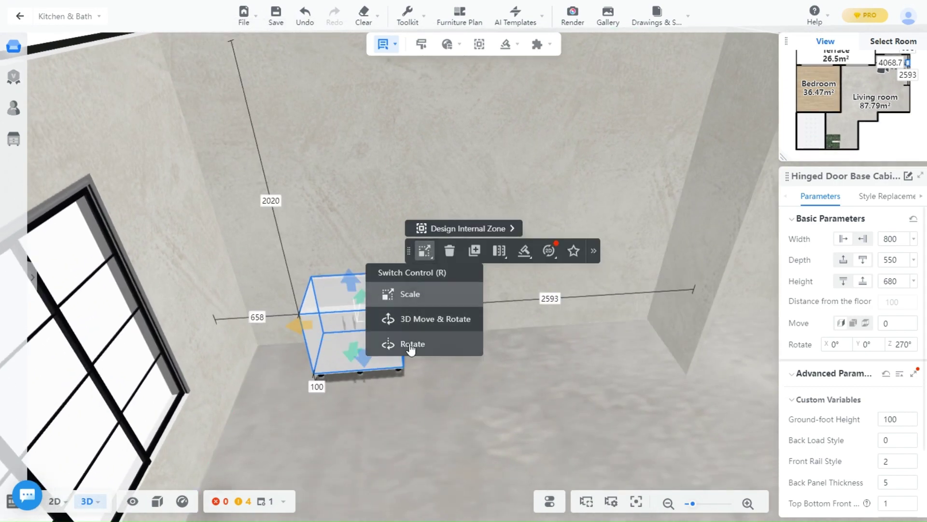
mouse_move(524, 254)
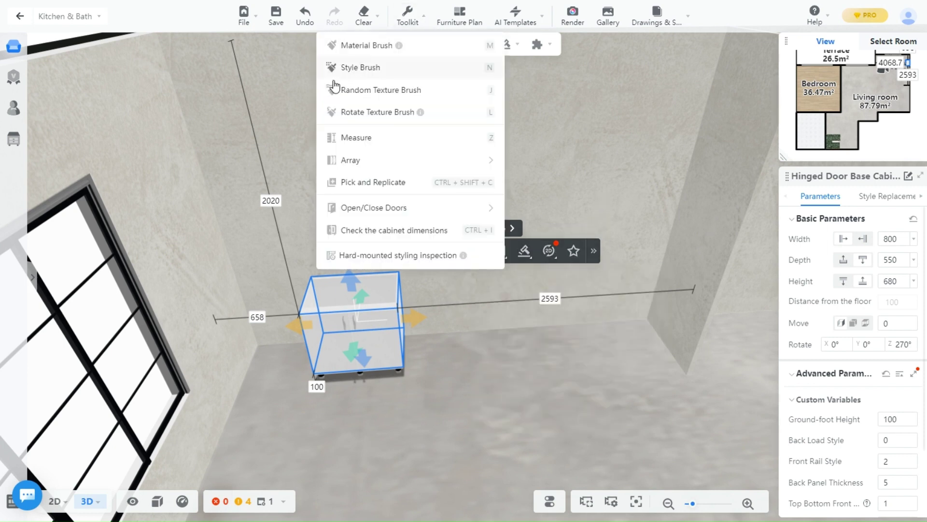
Step: Try stretching the base cabinet's width with its sizing handle, and undo the change
left_click_drag(378, 416, 352, 423)
left_click(404, 345)
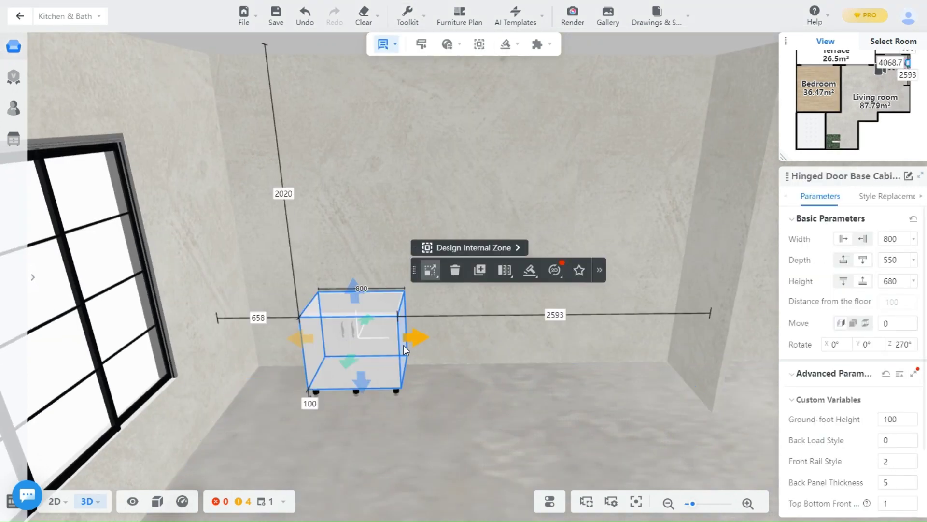
mouse_move(413, 341)
left_mouse_down()
mouse_move(425, 340)
mouse_move(417, 341)
left_mouse_up()
left_click(302, 22)
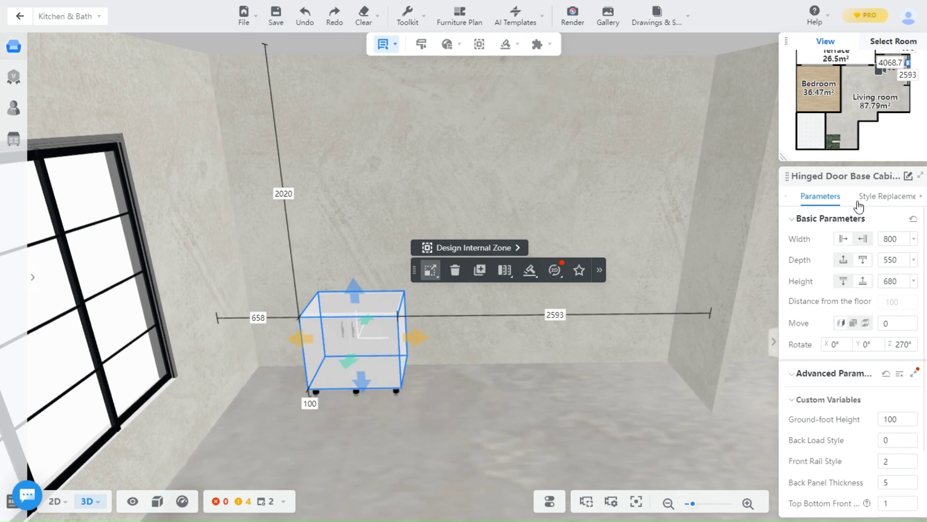
Step: Examine the replacement carcass styles for the base cabinet in the public catalog, including corner, open and appliance units
left_click(888, 196)
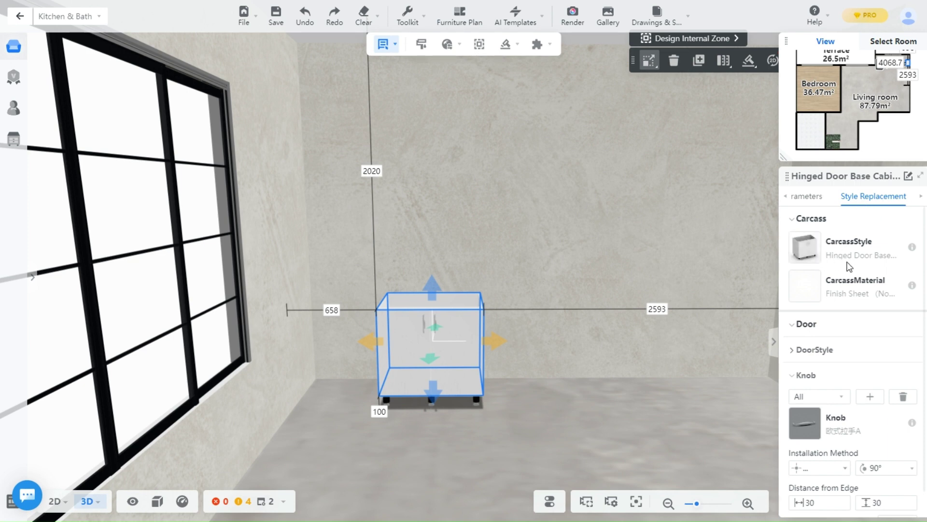
left_click(805, 251)
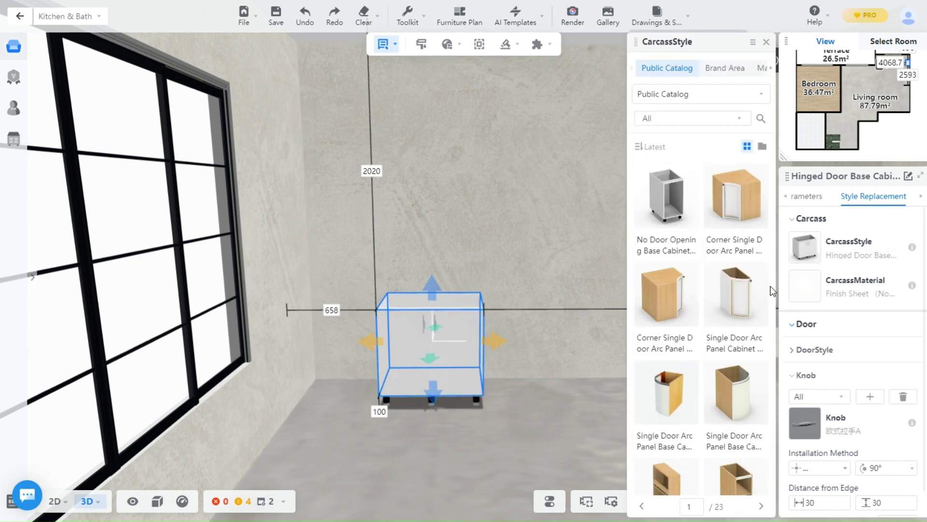
scroll(730, 306, "down", 2)
scroll(733, 327, "down", 2)
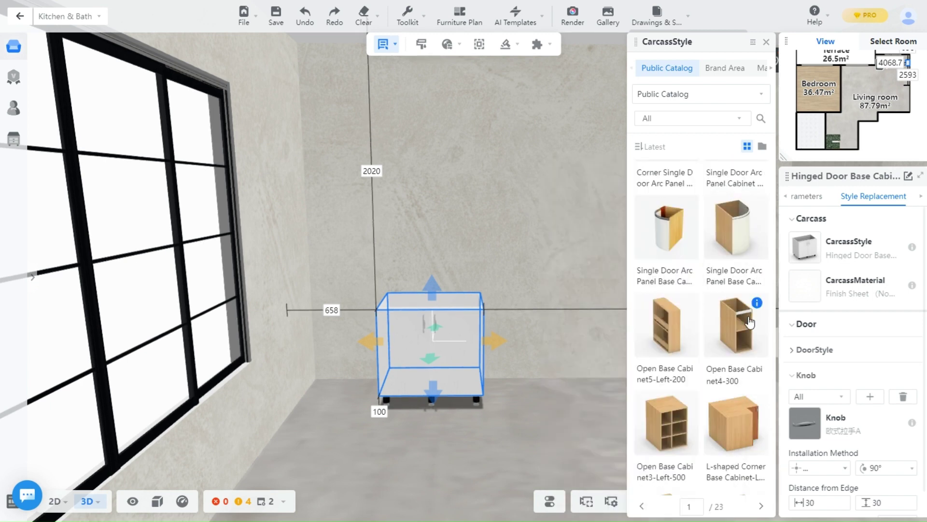
scroll(758, 309, "down", 2)
mouse_move(758, 319)
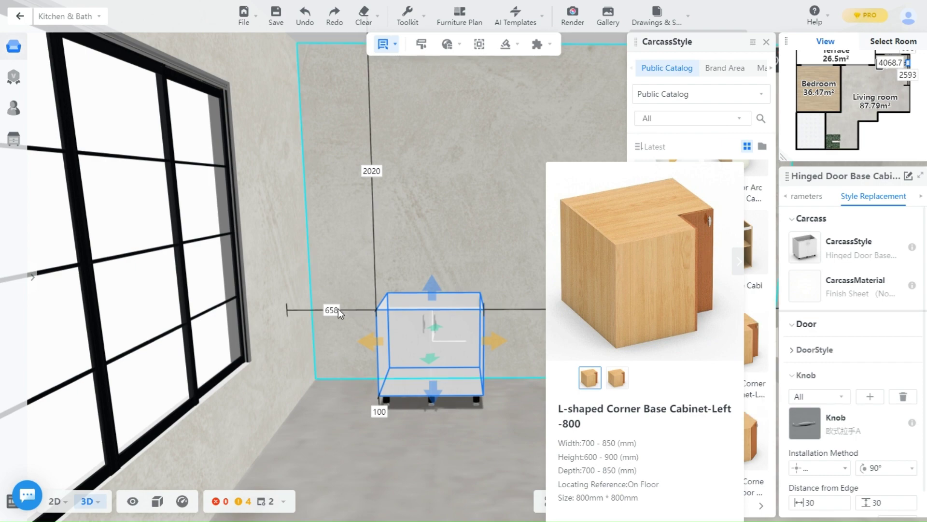
scroll(692, 348, "down", 3)
scroll(692, 348, "down", 1)
mouse_move(689, 348)
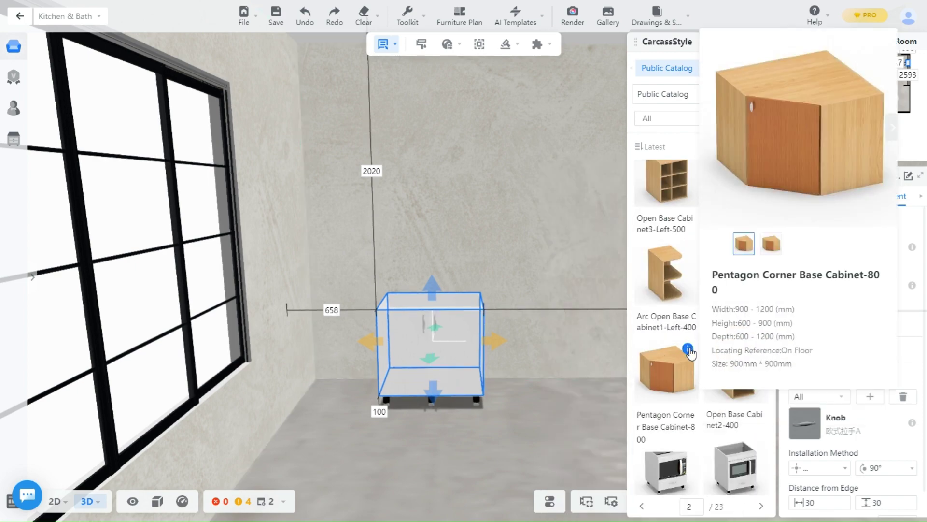
scroll(682, 365, "down", 3)
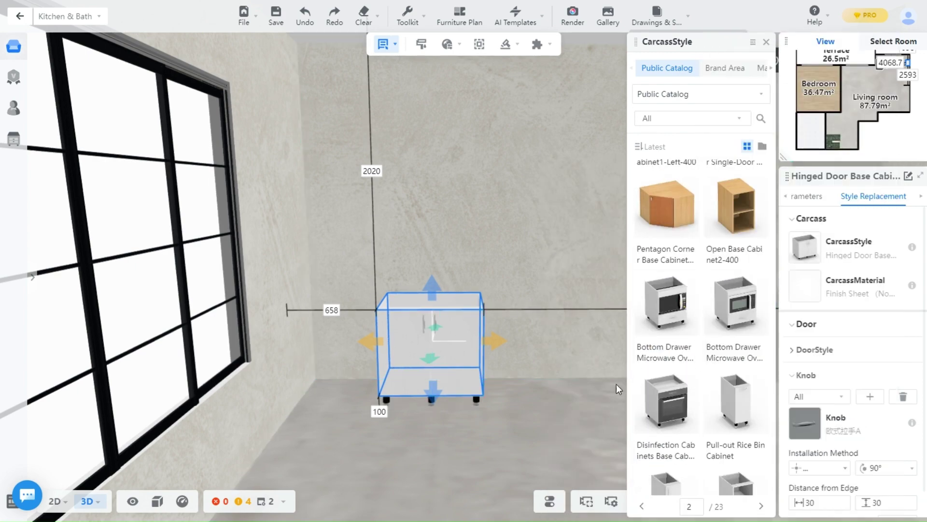
mouse_move(688, 283)
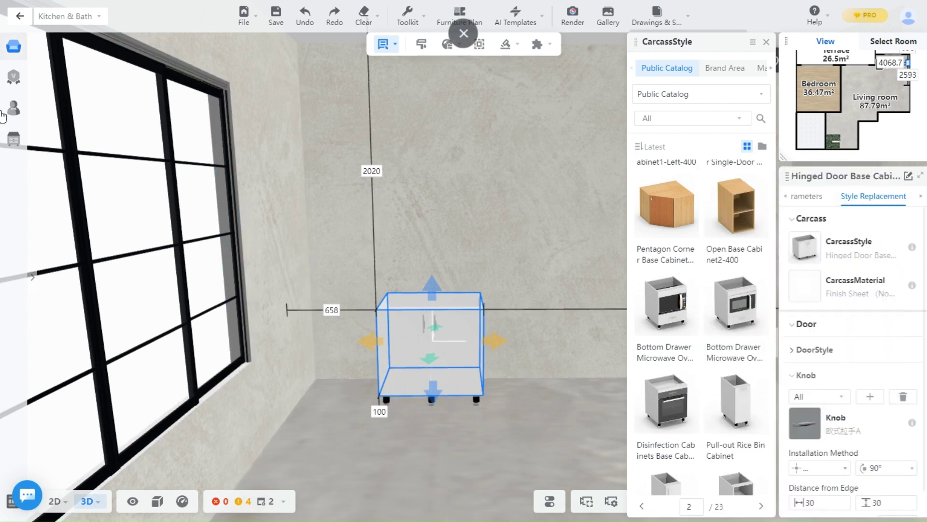
Step: Search the carcass materials for "wood" and apply the Wood Grain-Finish Wood Grain-(64) material to the base cabinet's carcass
left_click(804, 289)
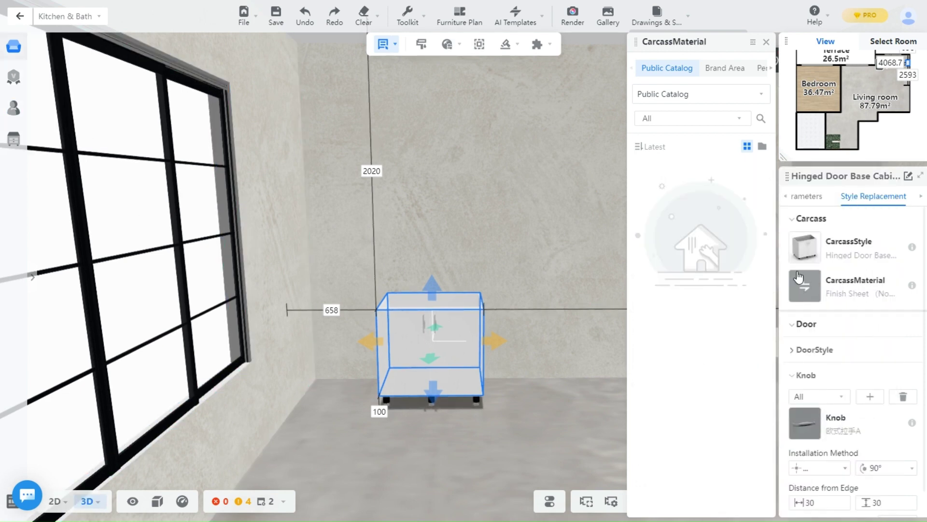
left_click_drag(600, 352, 551, 408)
scroll(725, 352, "down", 5)
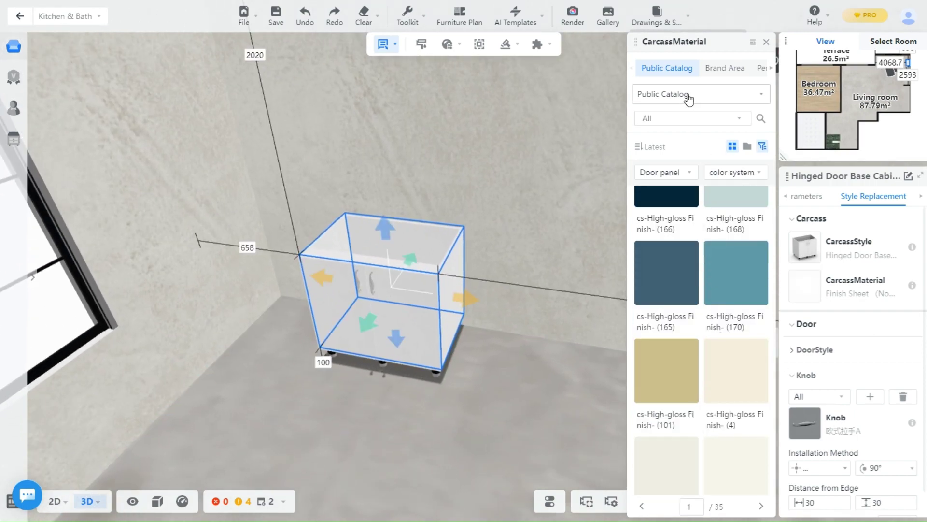
left_click(725, 119)
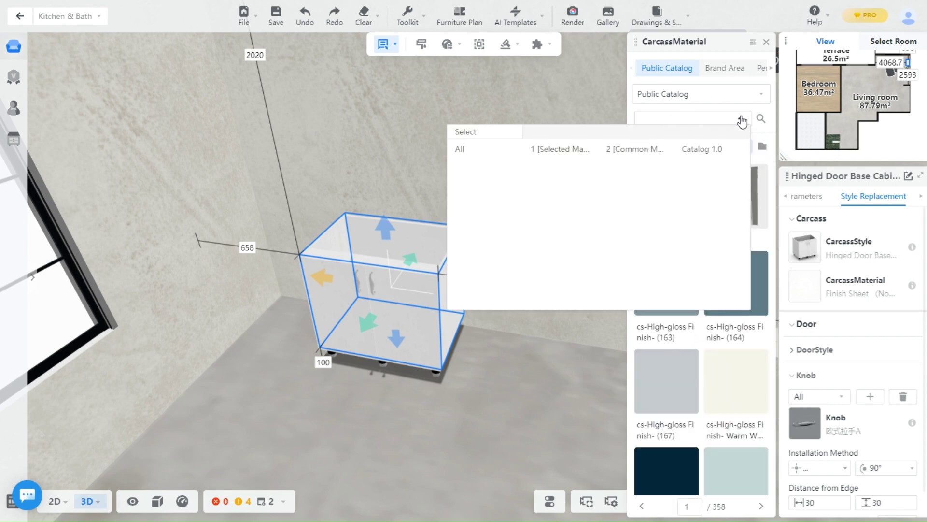
left_click(761, 118)
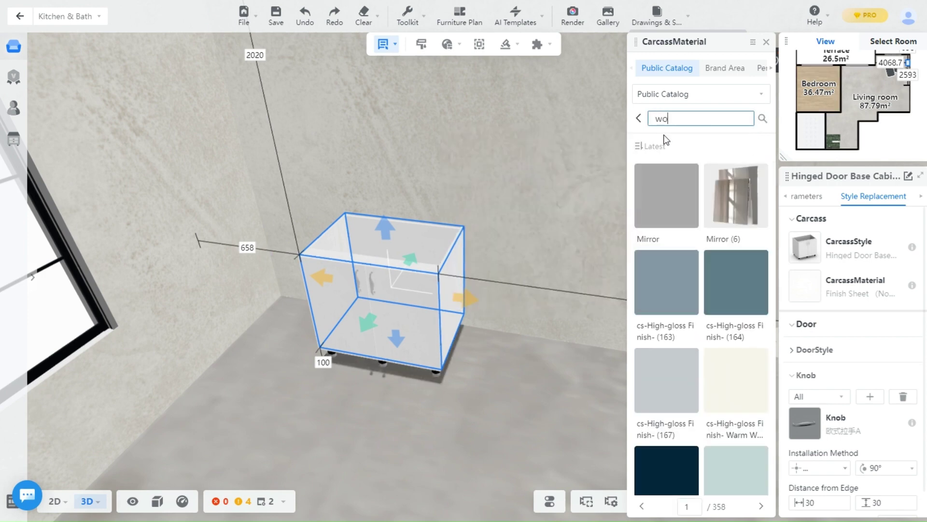
key("Return")
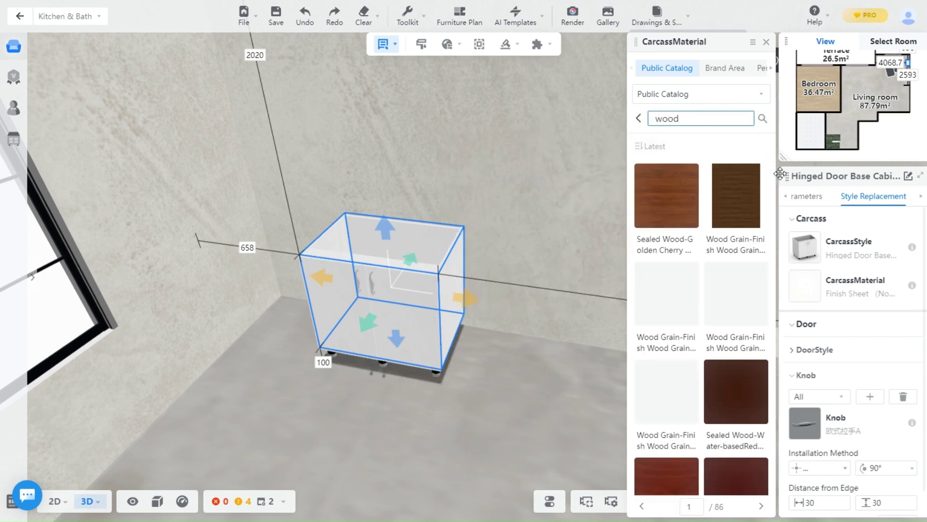
scroll(714, 349, "down", 2)
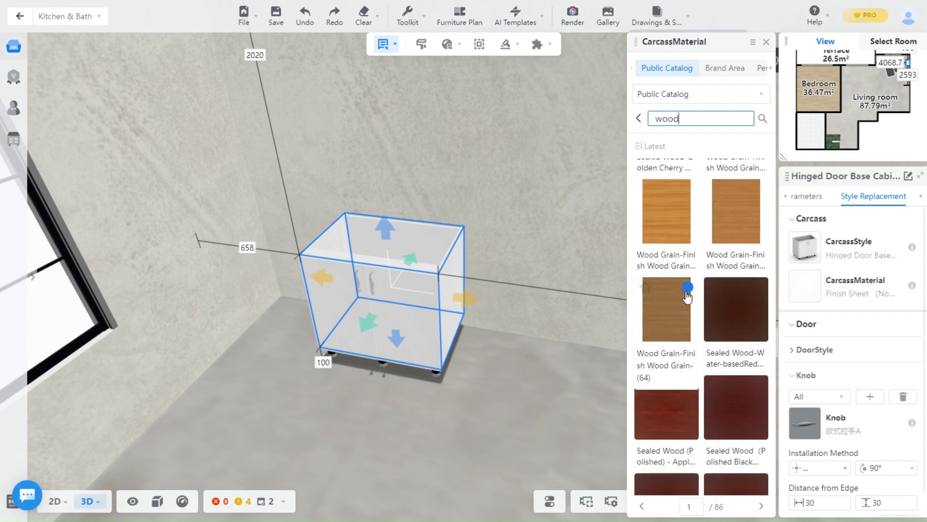
left_click_drag(683, 297, 406, 422)
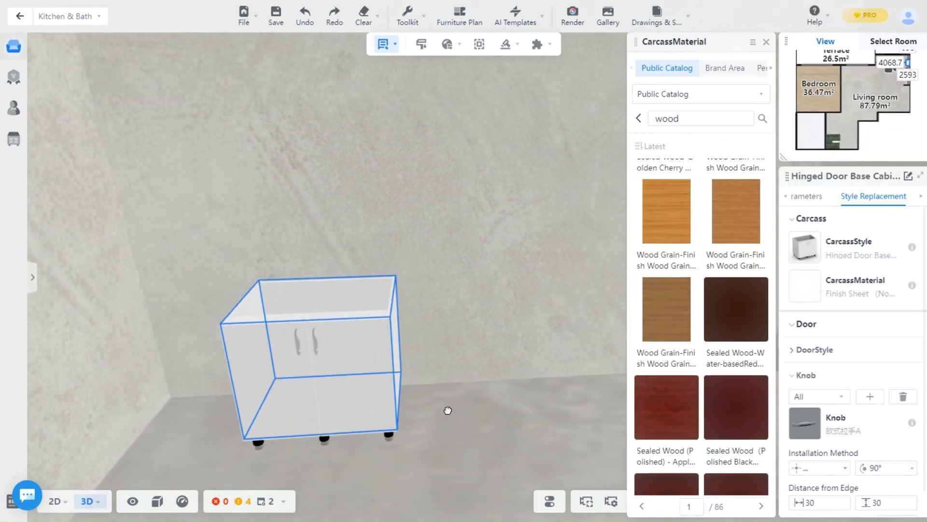
left_click_drag(509, 378, 452, 352)
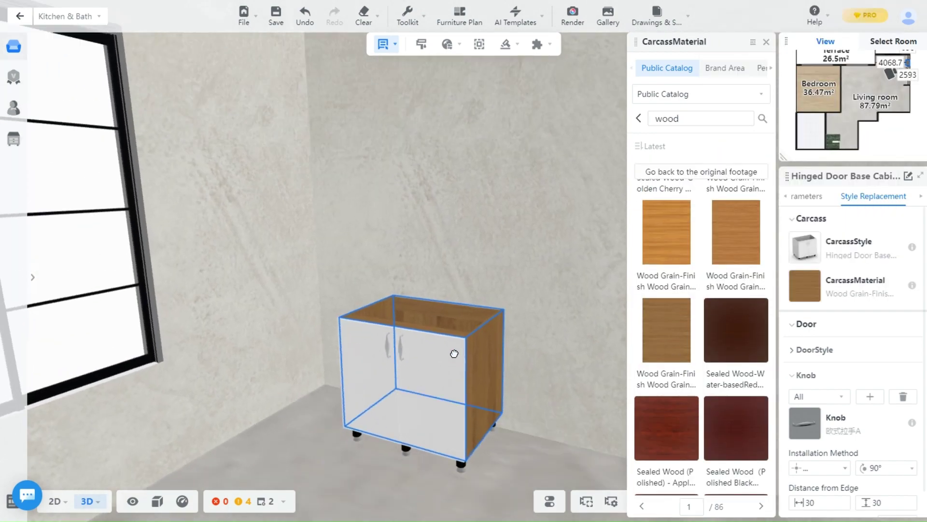
scroll(490, 369, "up", 5)
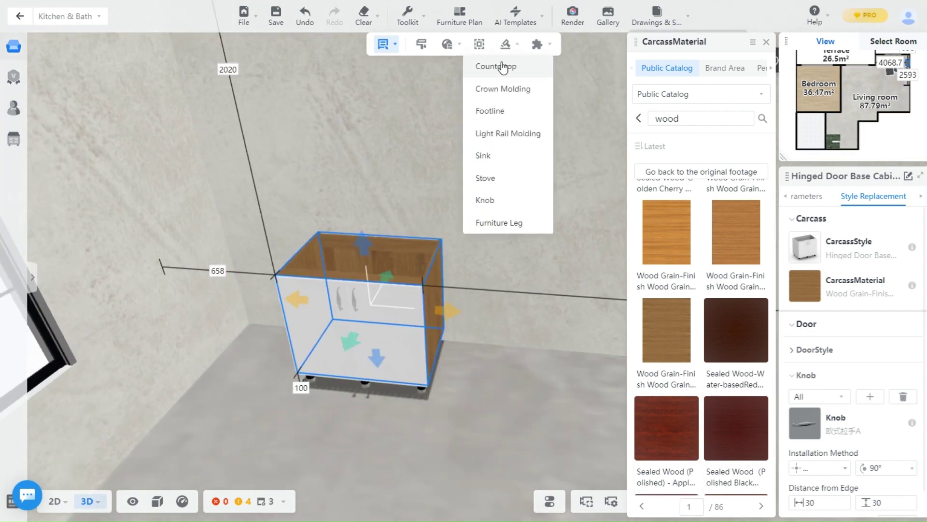
Step: Replace the base cabinet's door style with Solid Wood Series 01-Breathable Louver Door Panel 1 from the public catalog
left_click(806, 324)
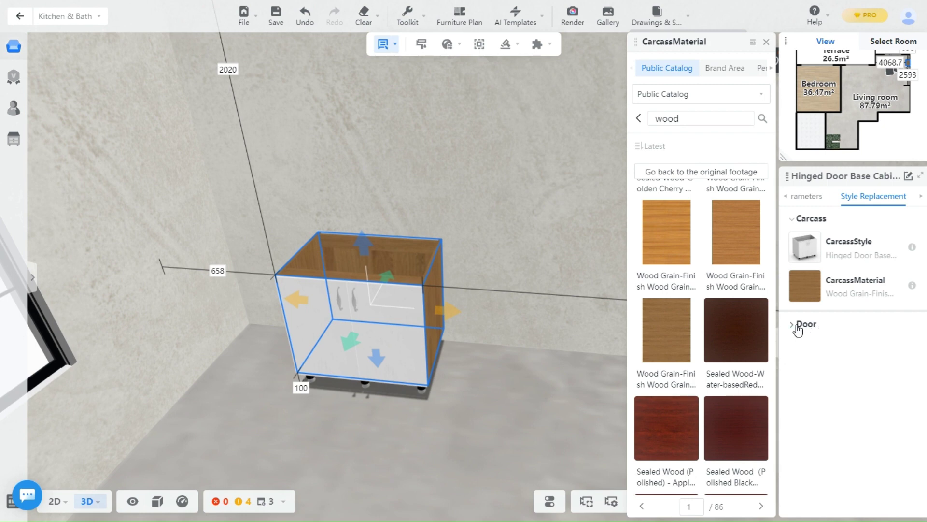
left_click(798, 329)
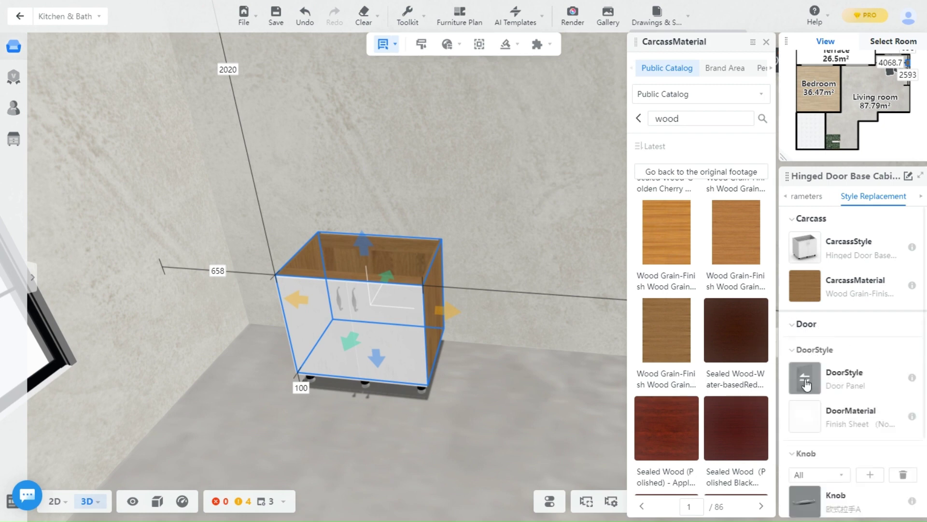
left_click(806, 381)
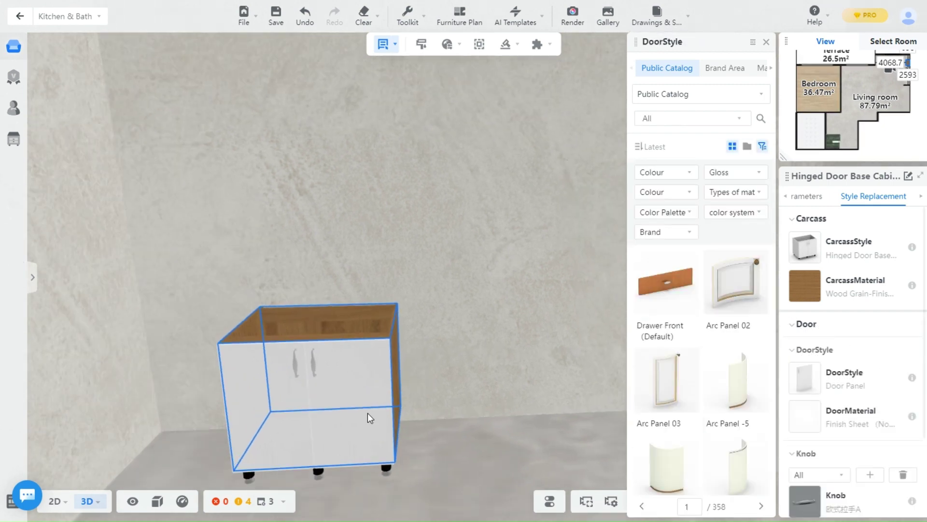
left_click(369, 417)
scroll(718, 318, "down", 5)
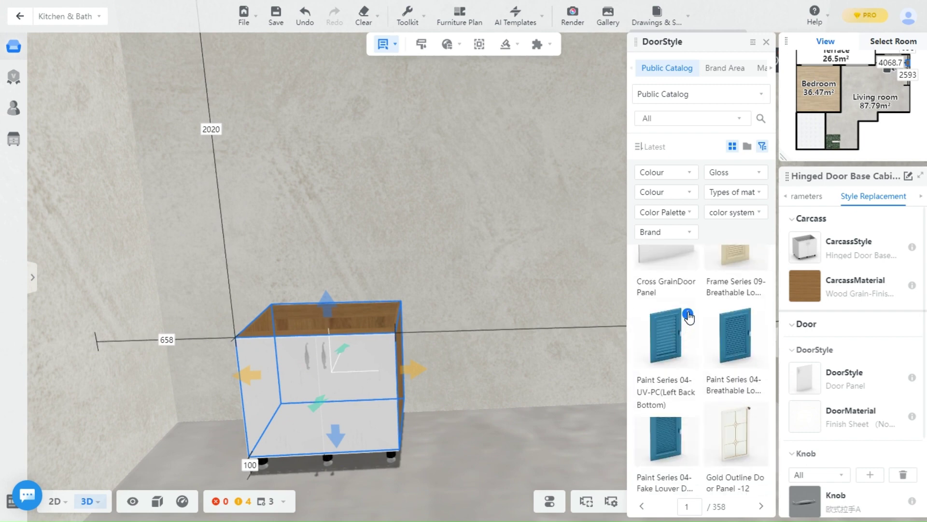
scroll(685, 352, "down", 8)
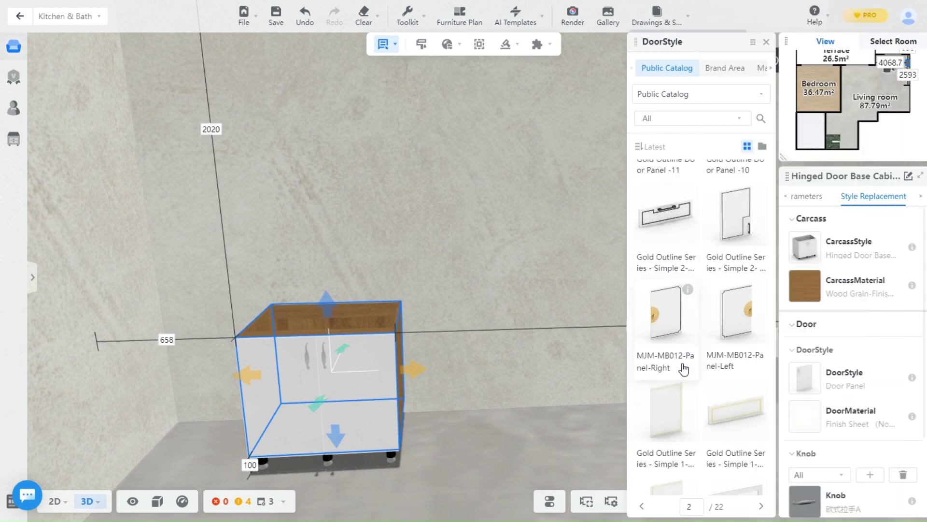
scroll(684, 370, "down", 10)
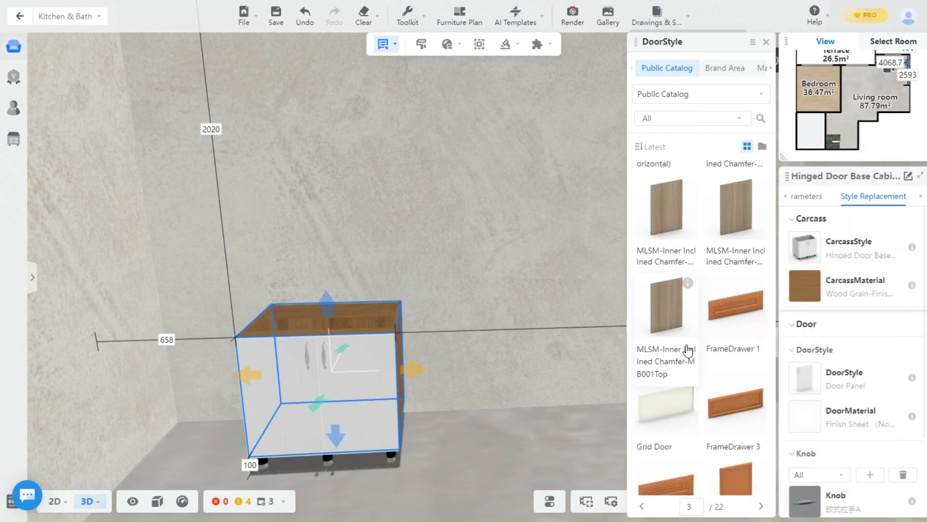
scroll(677, 353, "down", 7)
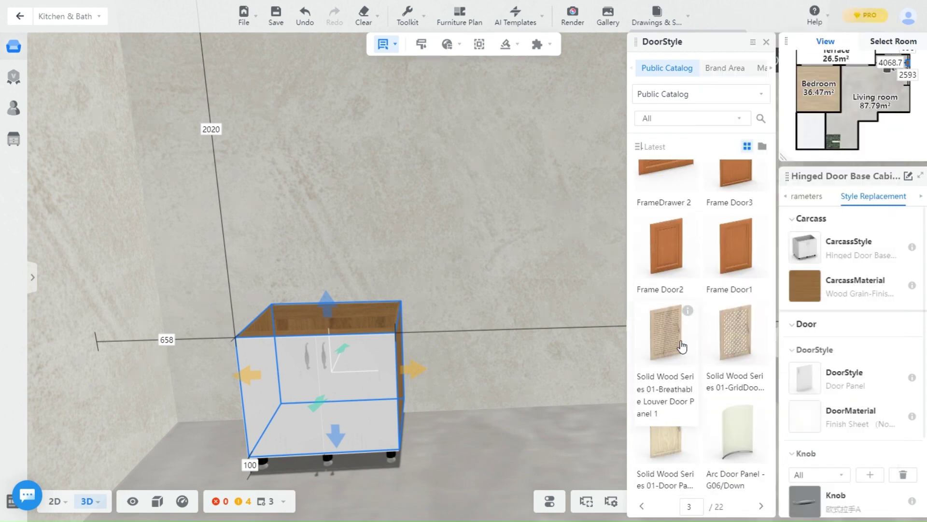
scroll(688, 241, "down", 3)
scroll(689, 227, "up", 2)
mouse_move(690, 231)
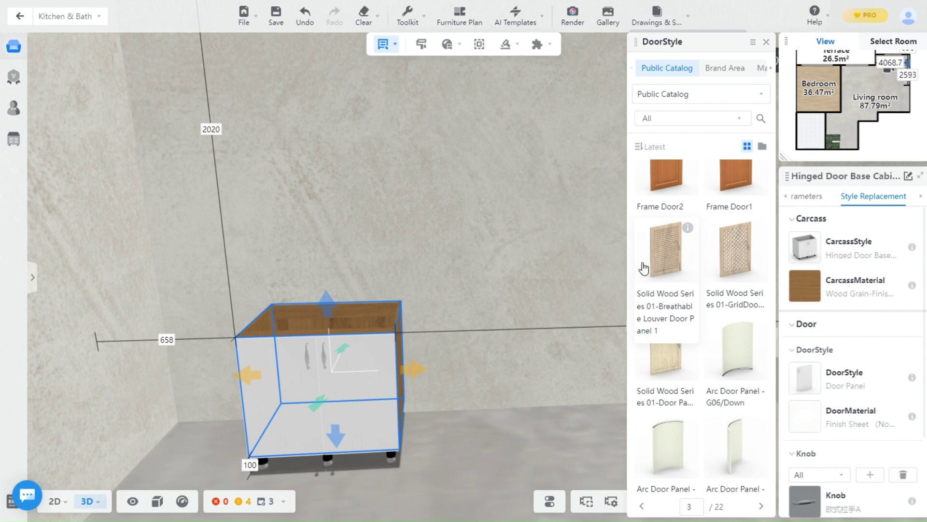
left_click(669, 263)
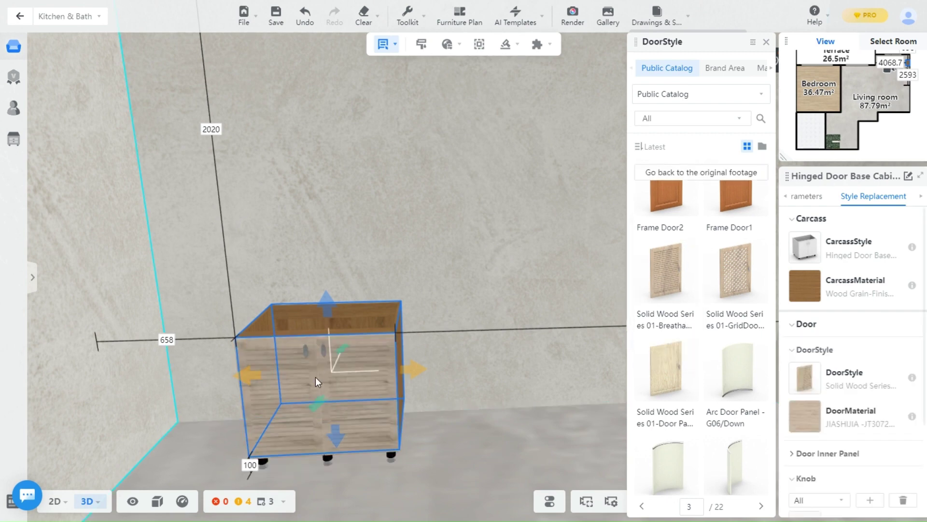
Step: Examine the door inner panel and knob settings of the base cabinet with its louver doors
left_click_drag(555, 450, 467, 469)
scroll(874, 389, "down", 2)
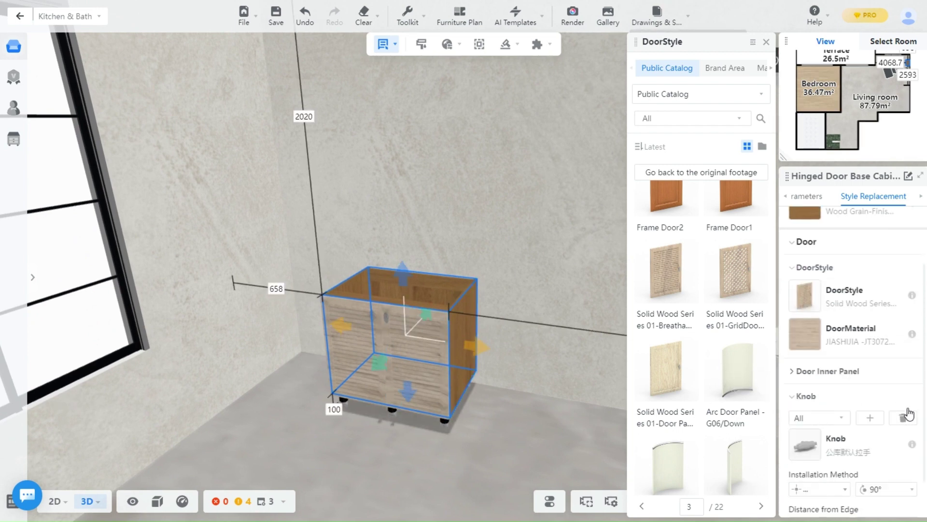
left_click(837, 376)
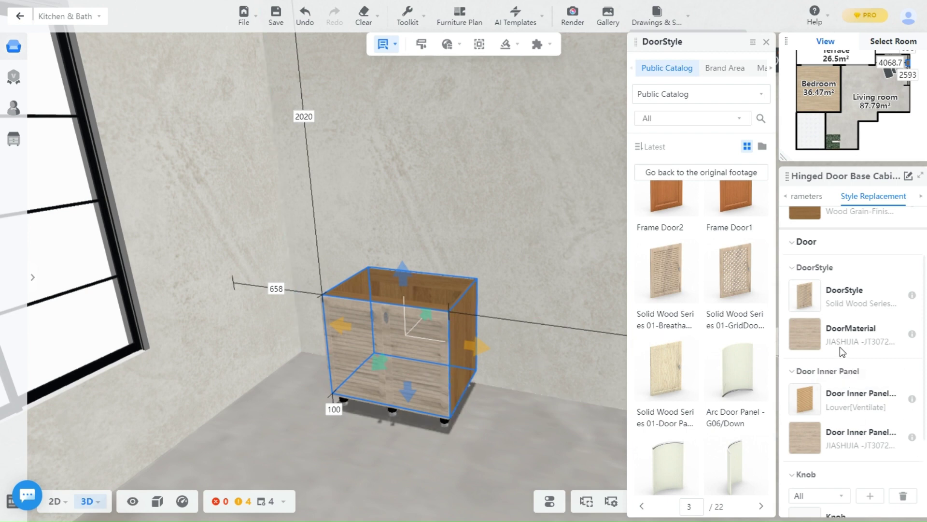
scroll(840, 344, "down", 3)
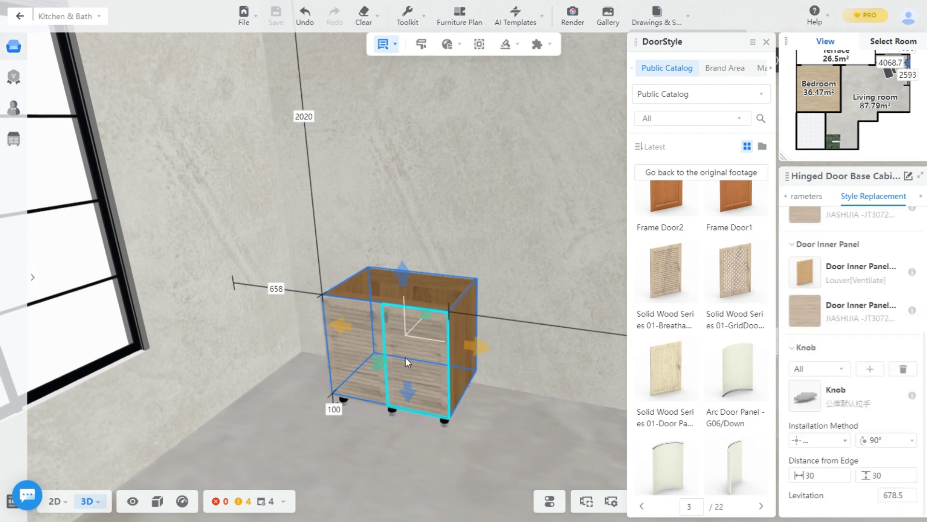
Step: Copy the carcass's wood grain material onto the louver doors with the material brush, using Replace by default
left_click(407, 15)
left_click(366, 45)
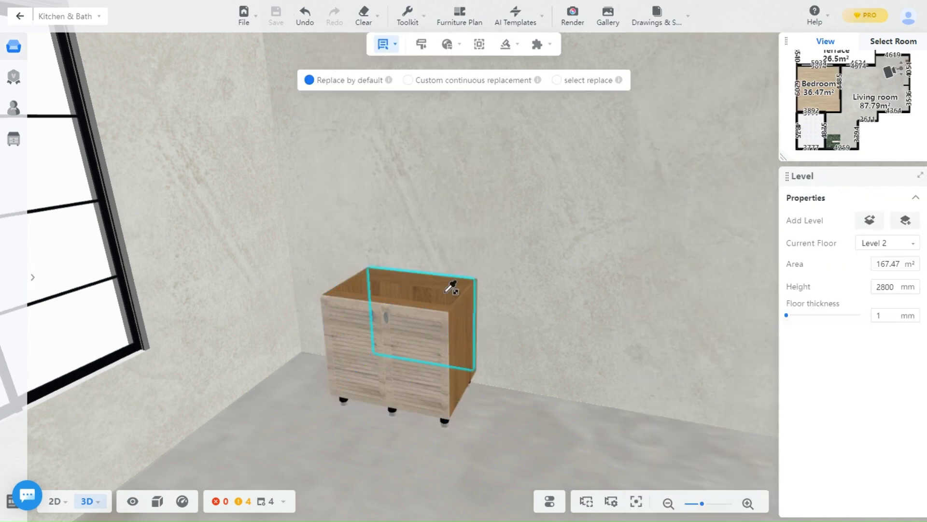
left_click(394, 379)
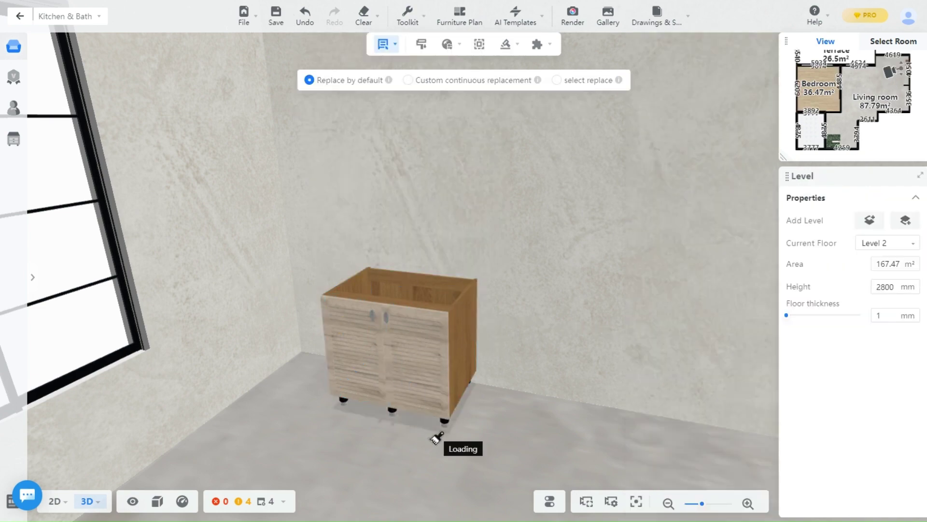
left_click(412, 454)
right_click(381, 459)
left_click(414, 434)
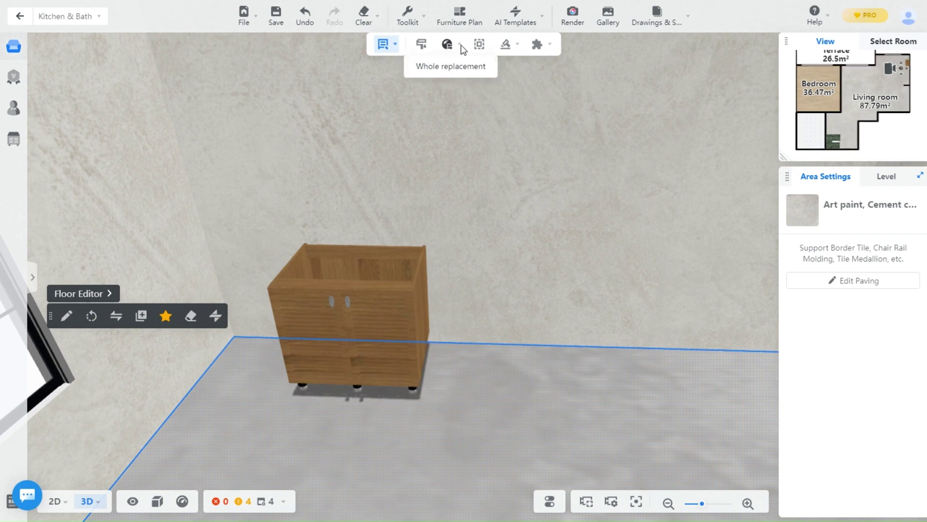
Step: Examine the Kitchen & Bath whole-style replacement presets, and close the list without applying one
left_click(421, 46)
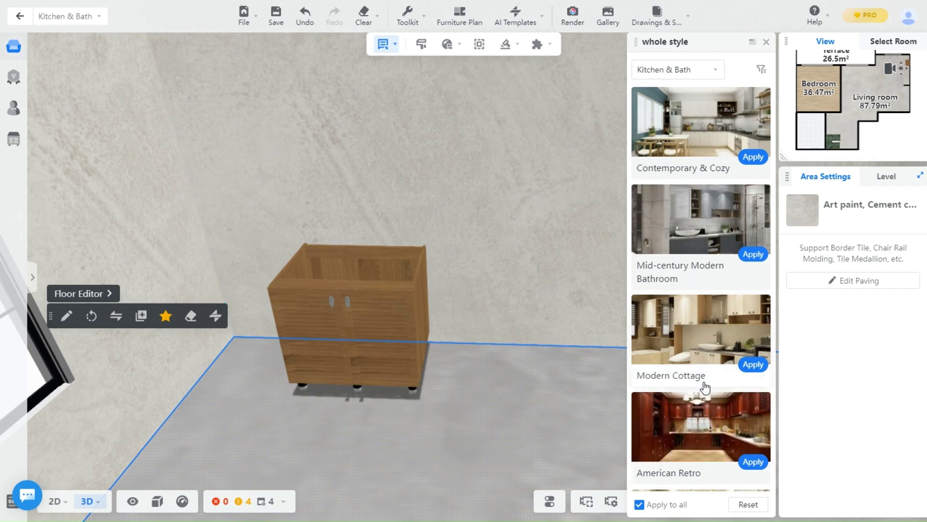
scroll(685, 416, "down", 2)
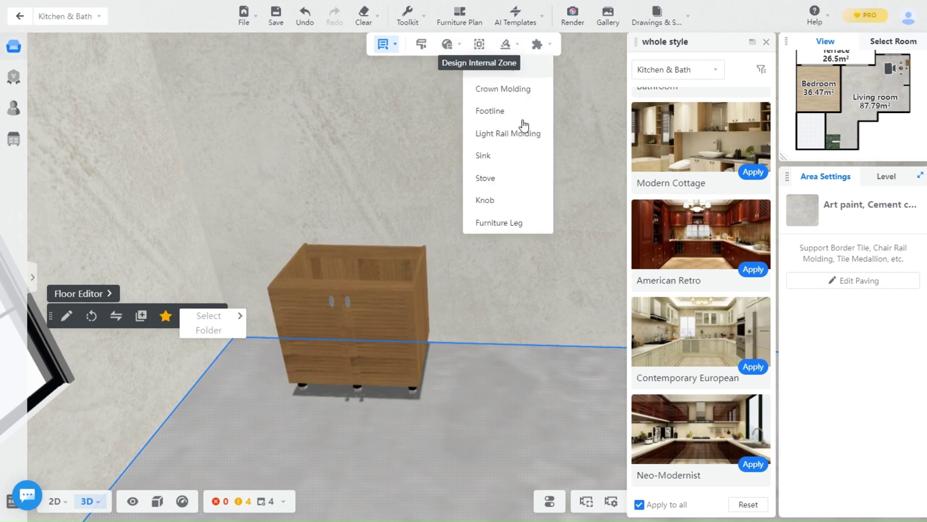
left_click(766, 42)
Step: Replace the base cabinet's door knobs with Chinese Style Pull-X-8 from the public catalog
left_click(468, 417)
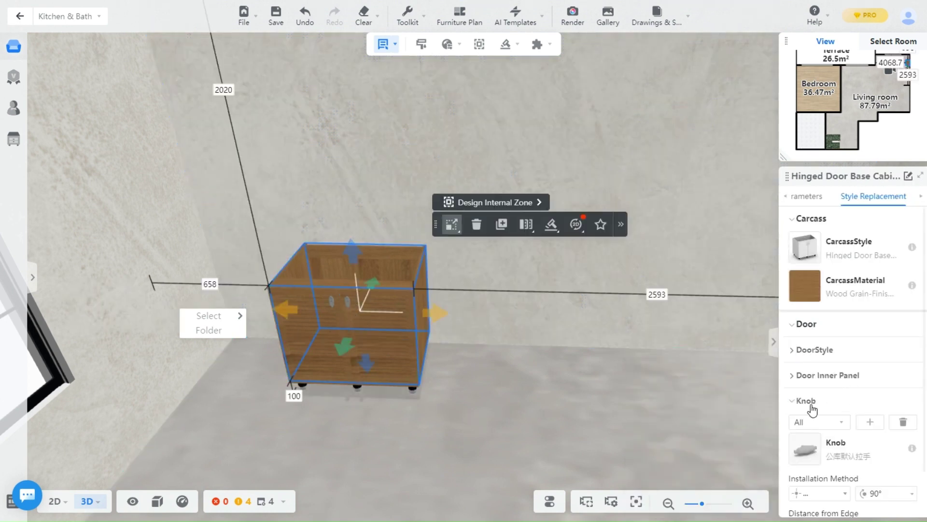
scroll(821, 406, "down", 1)
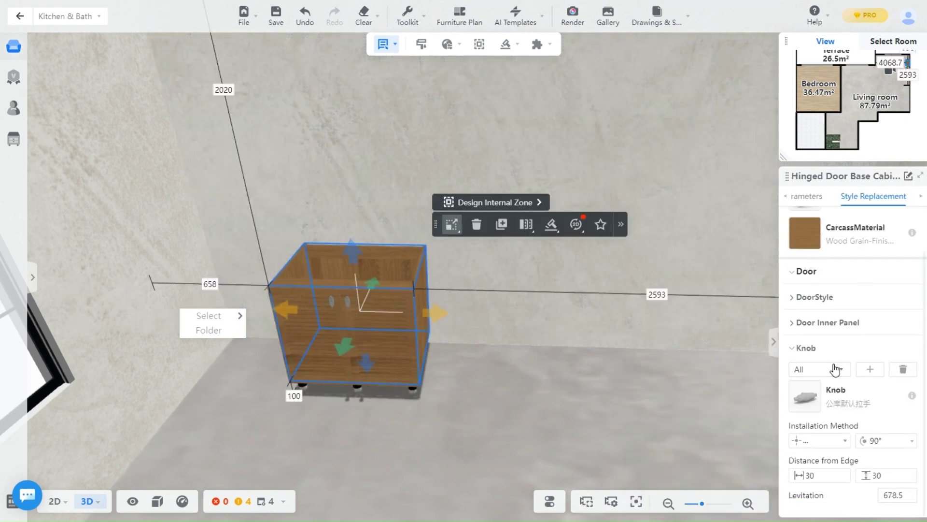
left_click(835, 370)
left_click(833, 384)
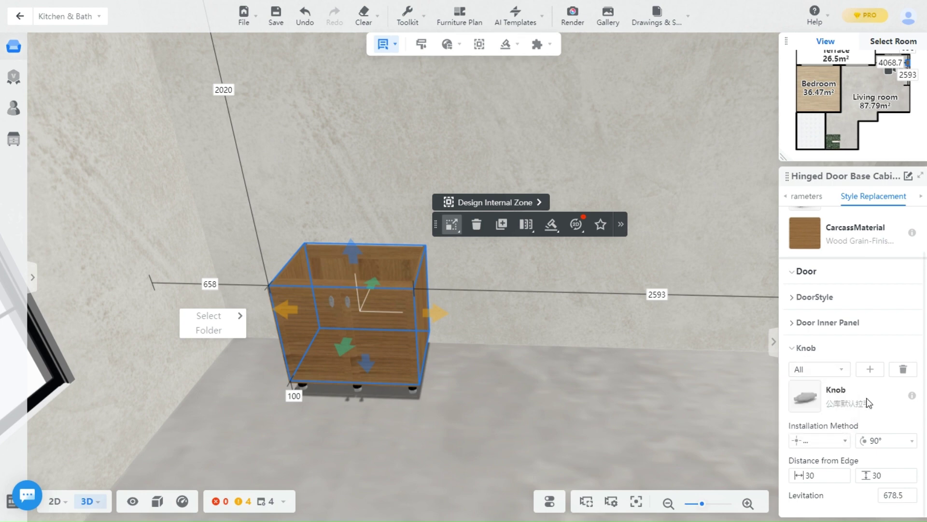
left_click(814, 402)
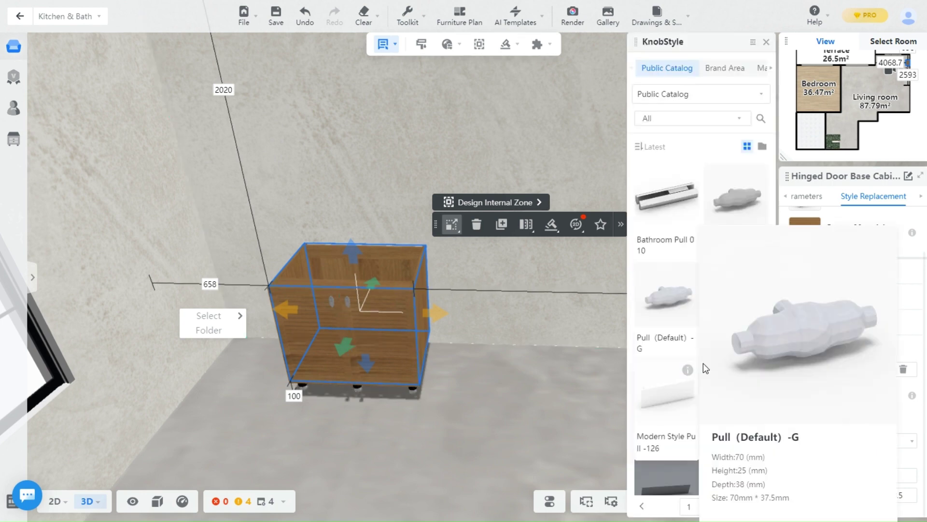
scroll(696, 249, "down", 10)
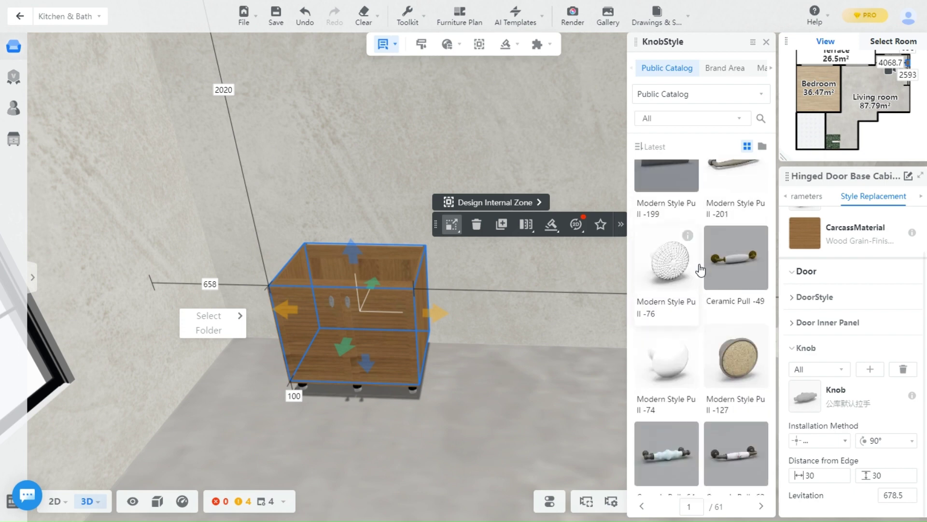
scroll(703, 269, "down", 10)
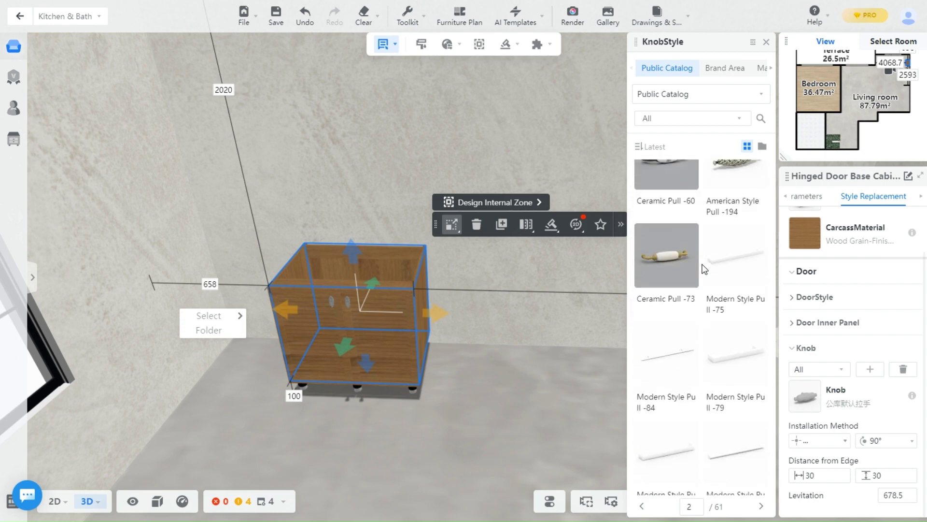
scroll(704, 269, "down", 4)
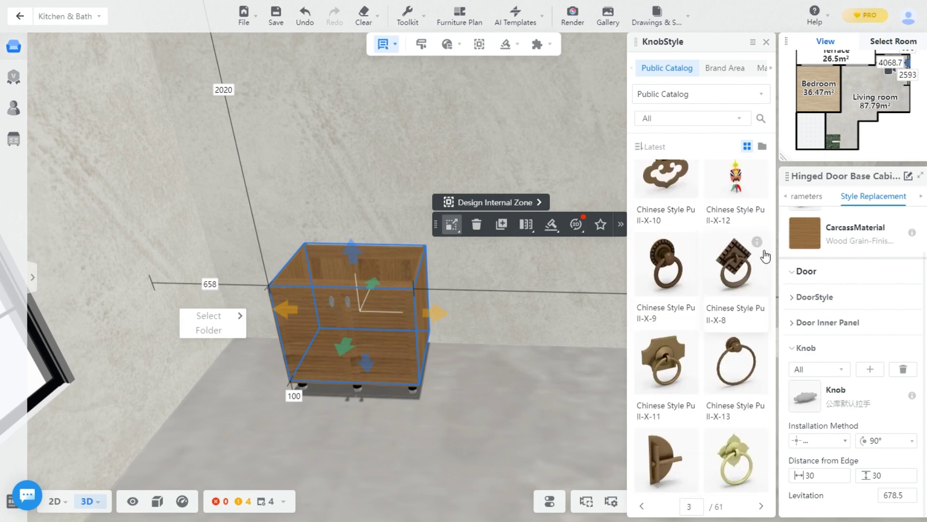
mouse_move(763, 253)
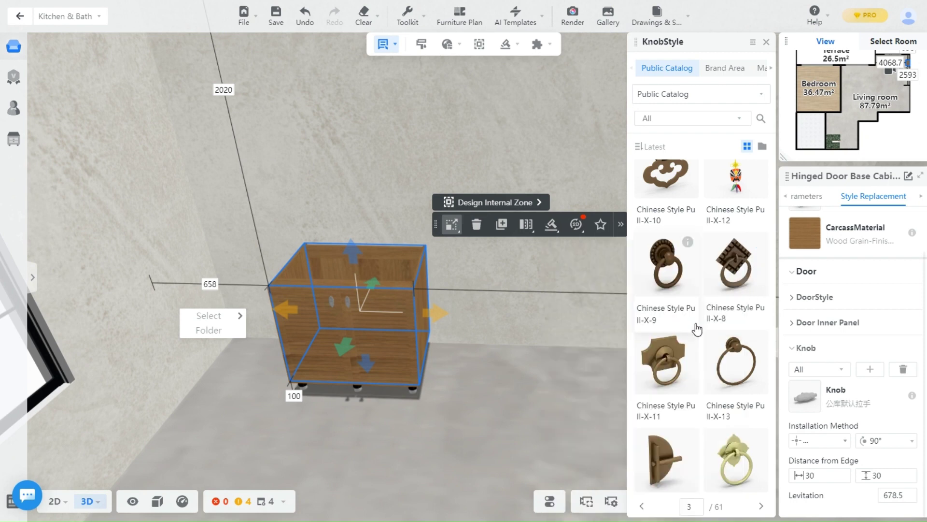
left_click(711, 325)
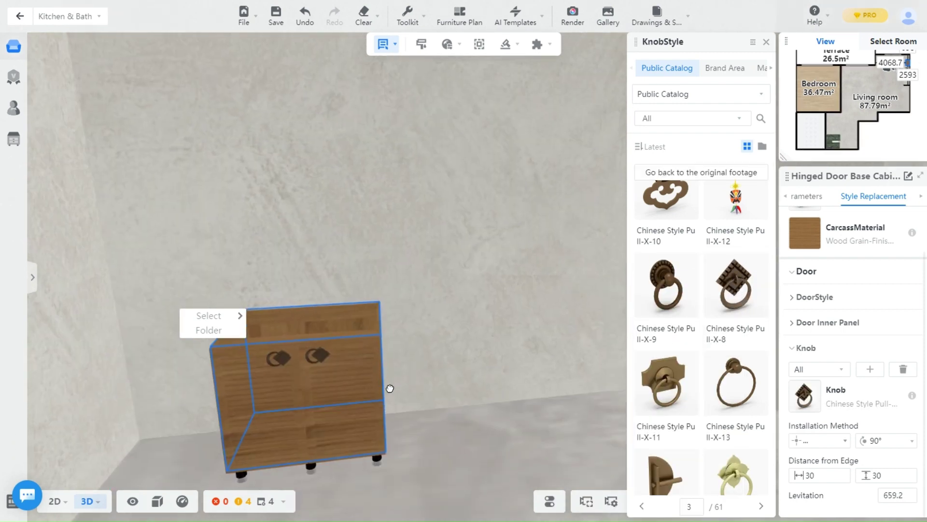
left_click(506, 318)
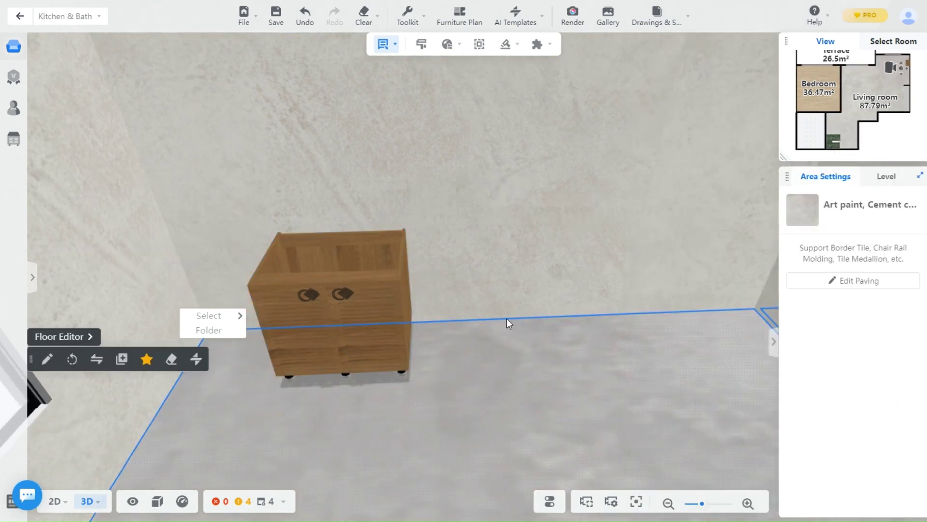
left_click(348, 327)
left_click(796, 349)
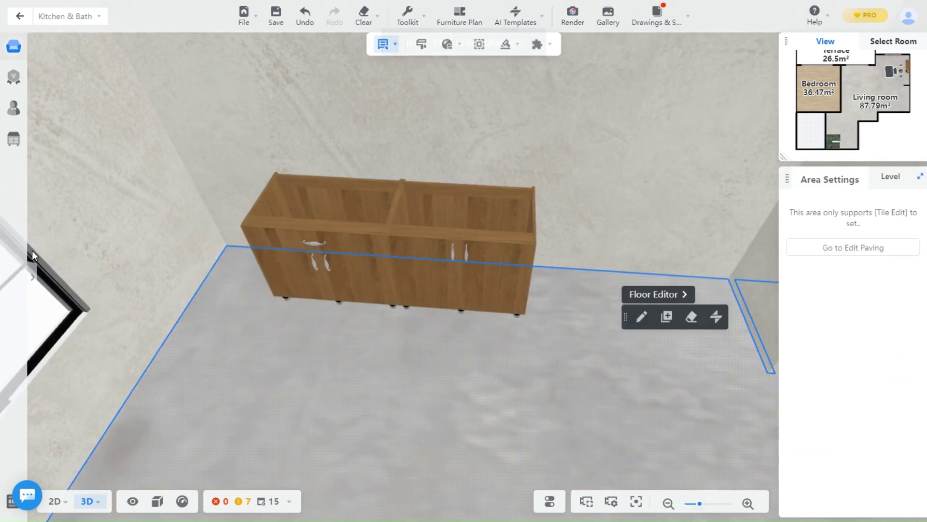
Step: Place an Up Fake Drawer Down Right-handed Single-door base cabinet from the Common Unit catalog beside the two wooden cabinets
left_click(32, 277)
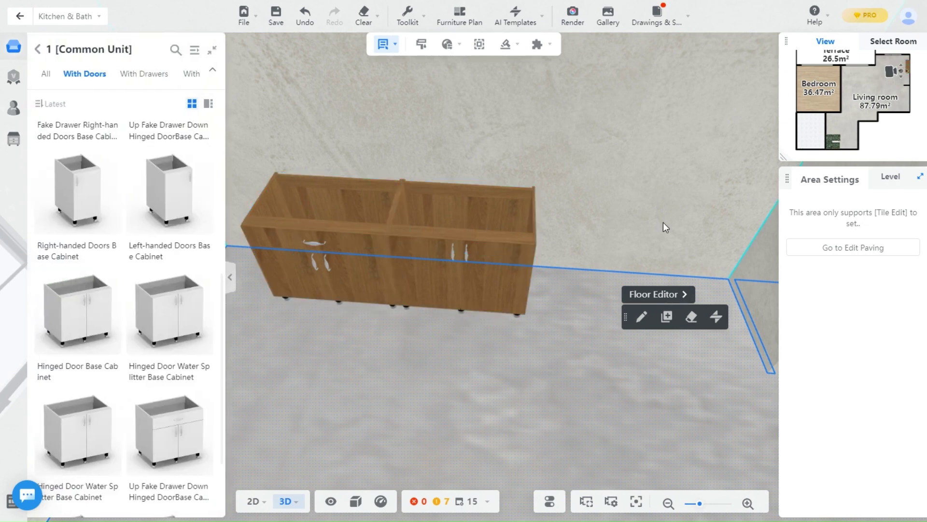
scroll(145, 374, "down", 3)
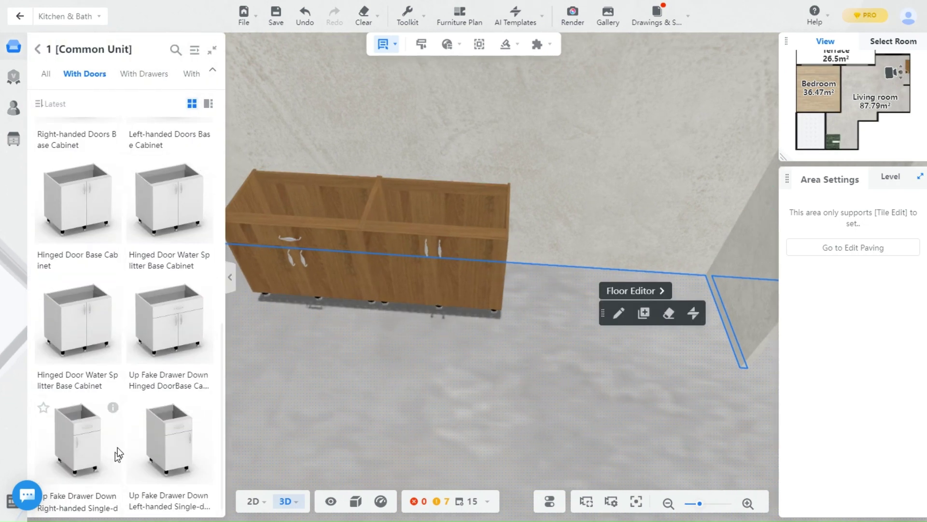
left_click(571, 305)
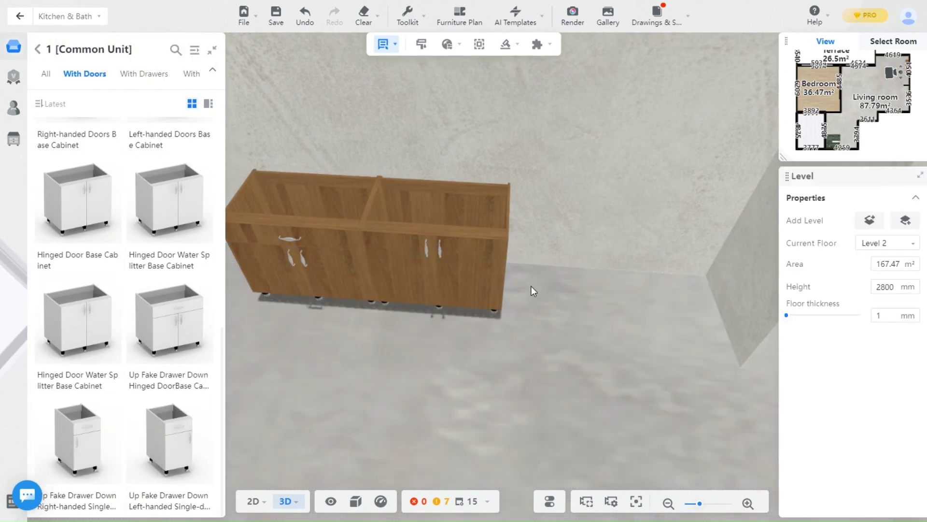
left_click(535, 279)
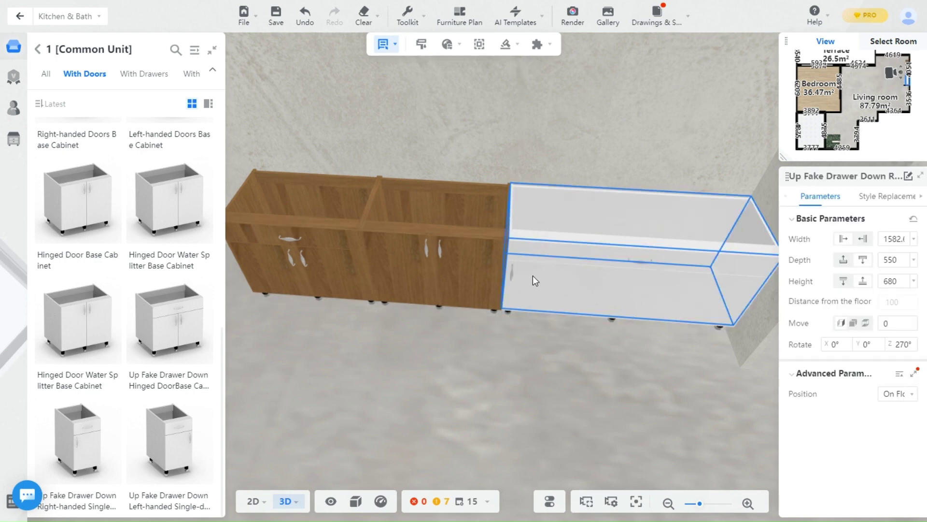
left_click(544, 437)
Step: Check the adjoining Hinged Door Water Splitter Base Cabinet's width and set the white fake-drawer cabinet's width to 905
left_click(447, 281)
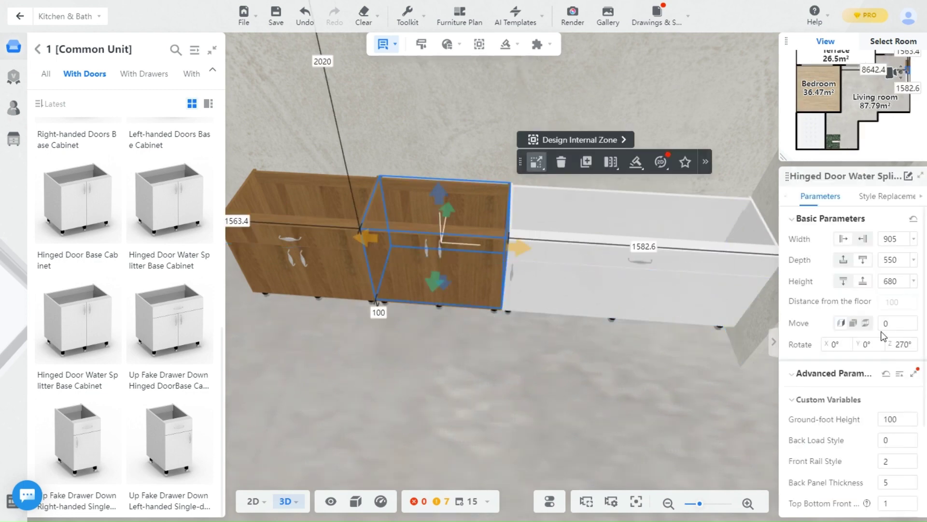
left_click(721, 297)
left_click(882, 240)
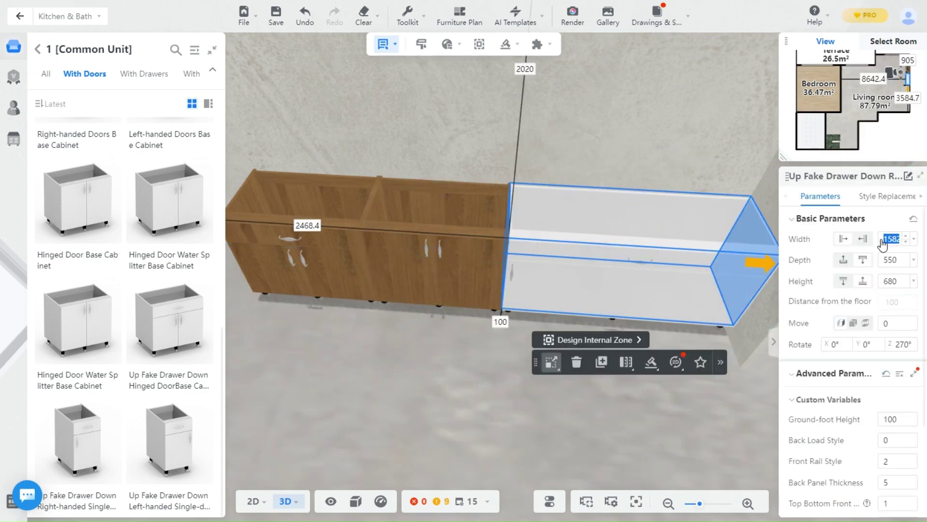
type("905")
key("Return")
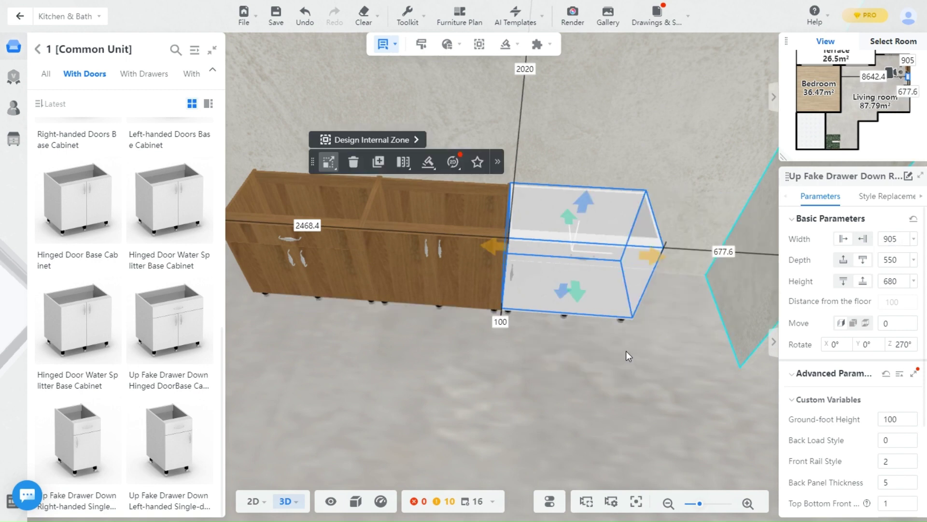
Step: Narrow the white fake-drawer cabinet to 405.1 mm wide and add a white single-door base cabinet beside it
left_click(514, 429)
left_click_drag(515, 429, 532, 385)
left_click(599, 300)
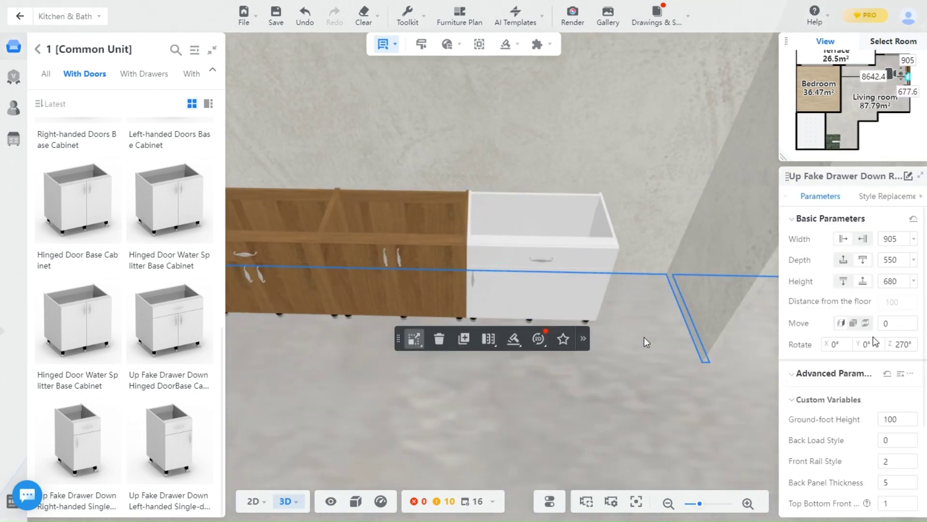
left_click_drag(601, 257, 536, 257)
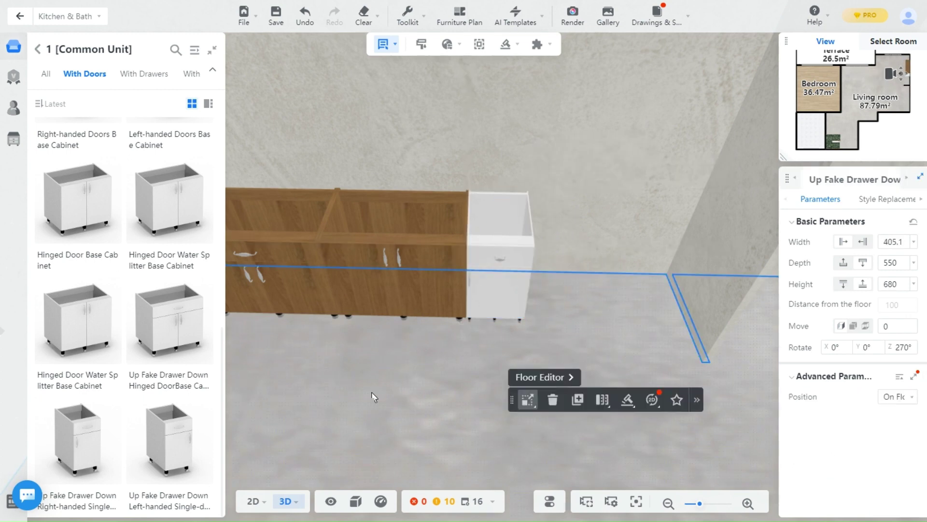
left_click_drag(600, 275, 600, 274)
left_click_drag(483, 412, 309, 376)
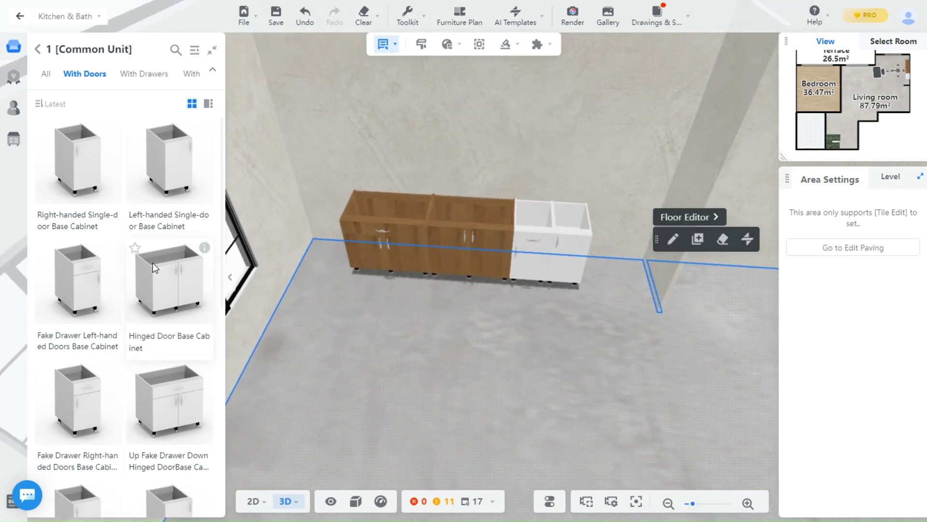
Step: Place a Left-handed Doors Single-drawer appliance tall cabinet from the Tall Cabinet catalog at the end of the white base cabinets
left_click(38, 49)
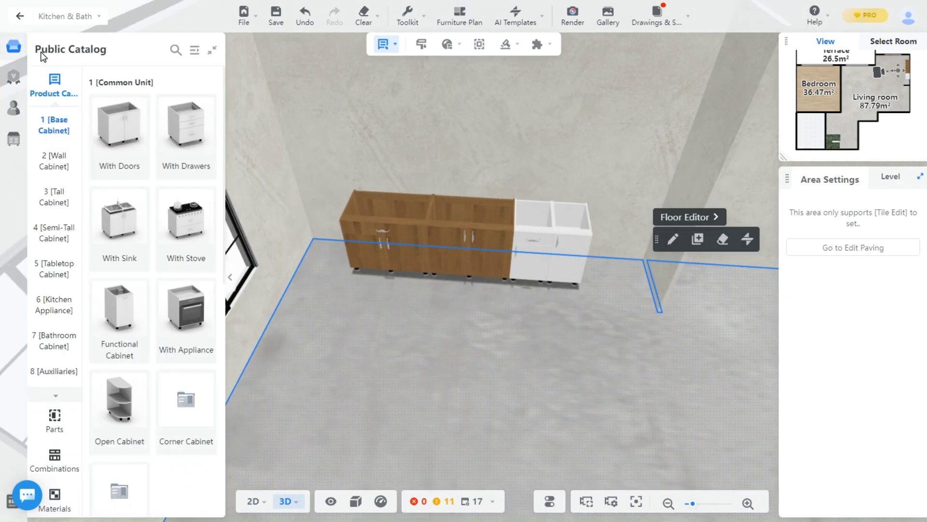
left_click(50, 183)
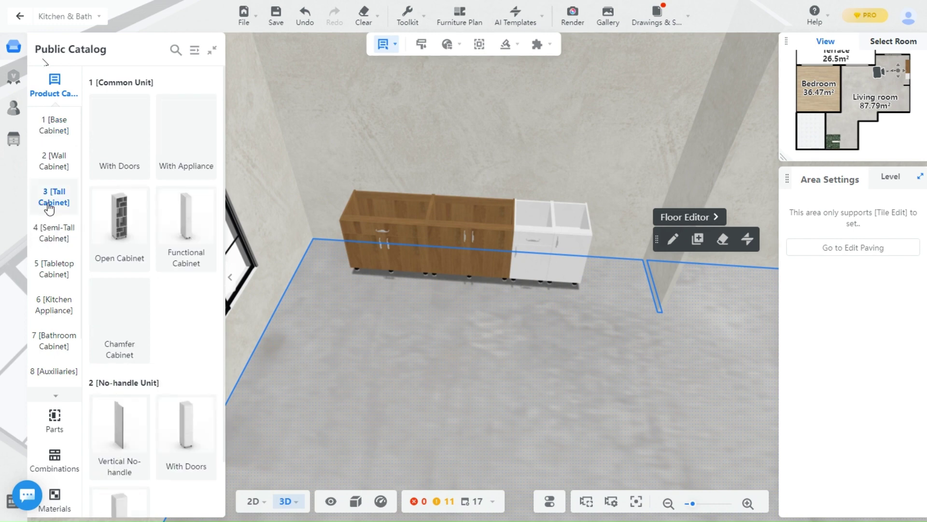
left_click(193, 155)
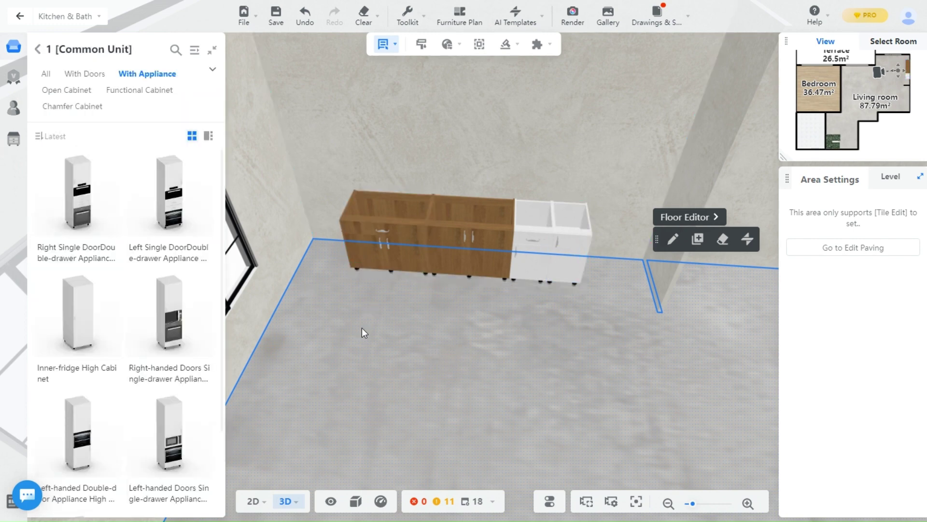
left_click_drag(363, 332, 375, 331)
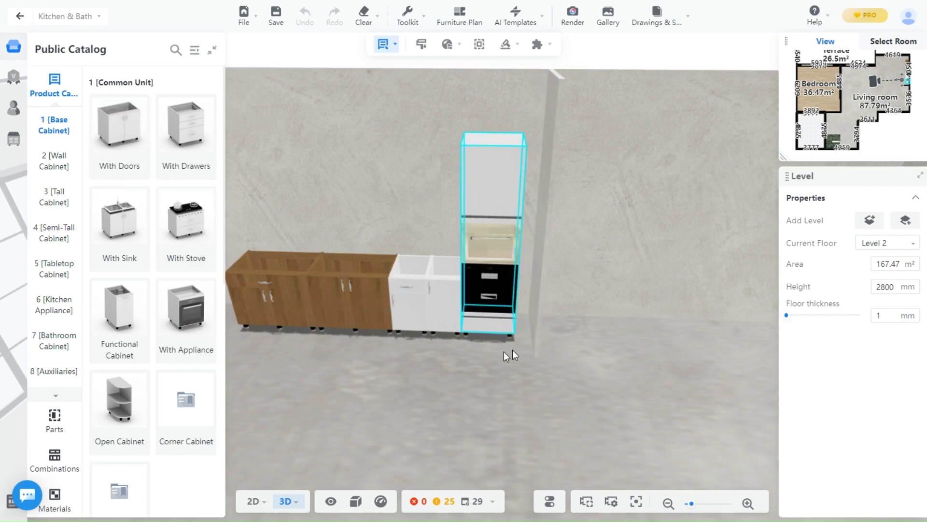
left_click_drag(532, 265, 425, 268)
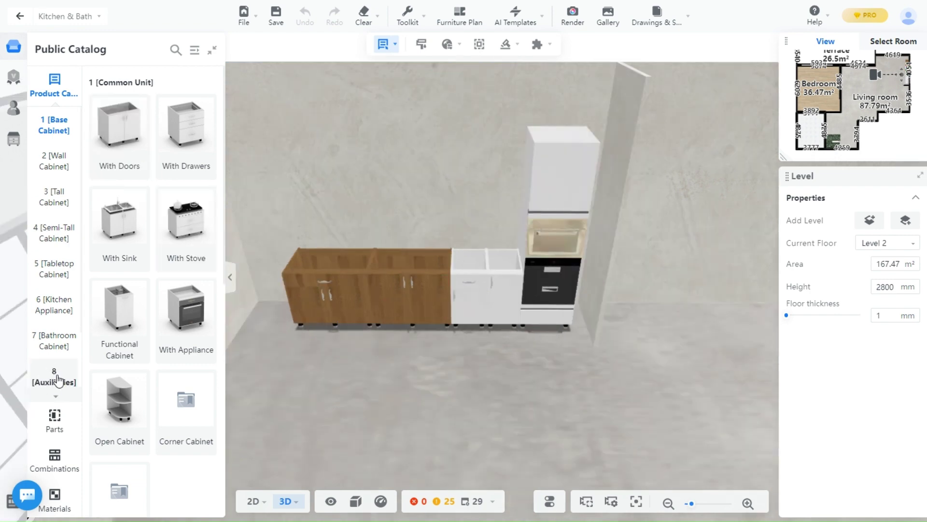
Step: Place a High Cabinet Flat Filler from the Auxiliaries tall fillers between the appliance tall cabinet and the side wall
left_click(54, 376)
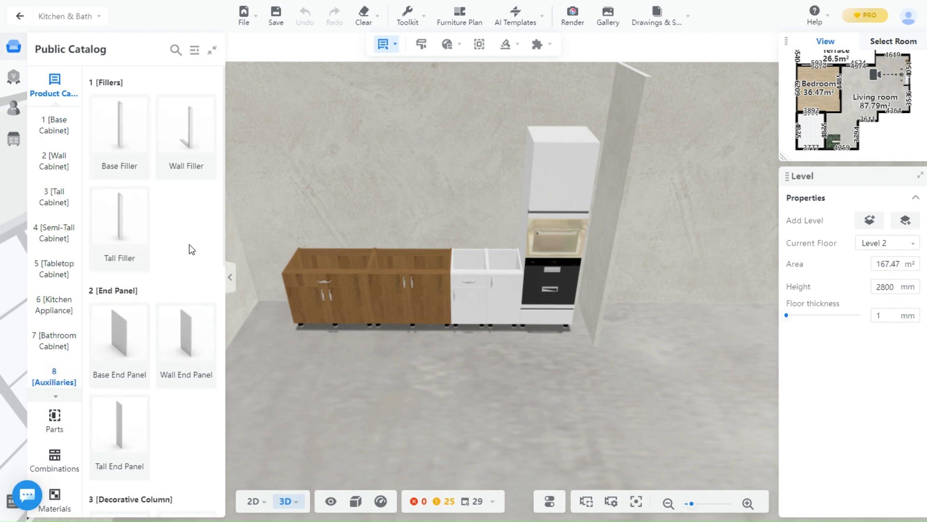
scroll(174, 290, "down", 3)
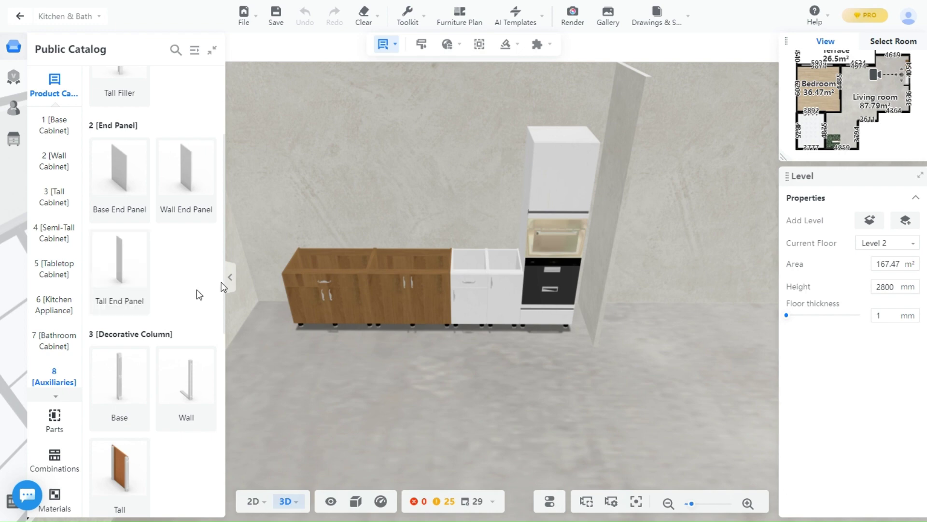
scroll(196, 289, "down", 2)
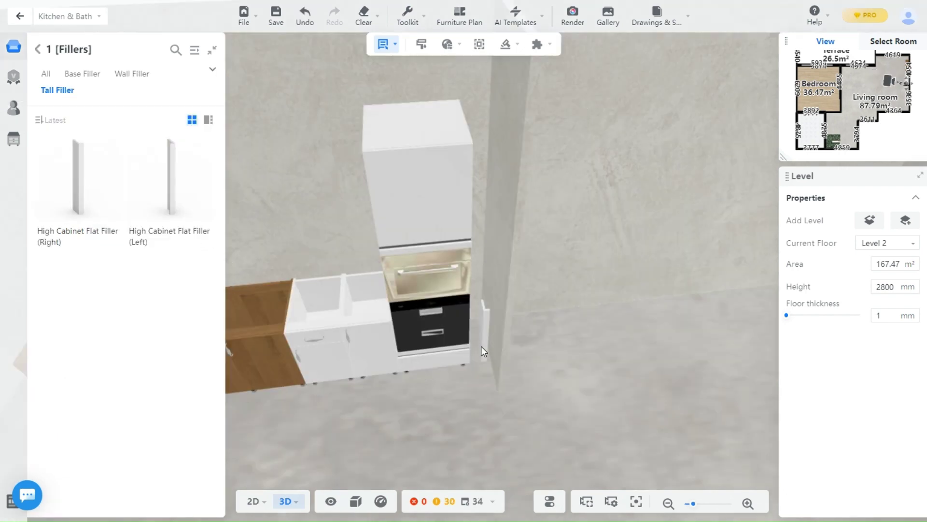
scroll(473, 359, "up", 3)
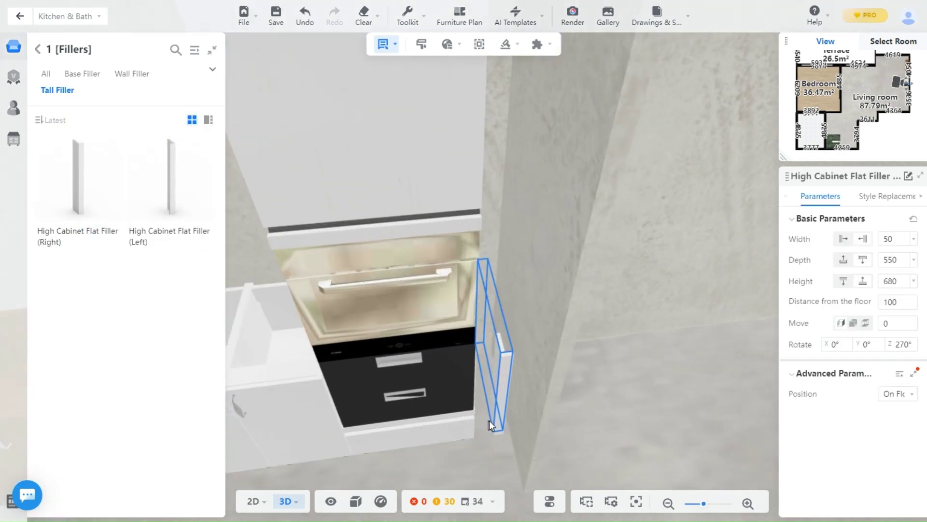
scroll(489, 420, "up", 2)
key("Escape")
left_click(107, 165)
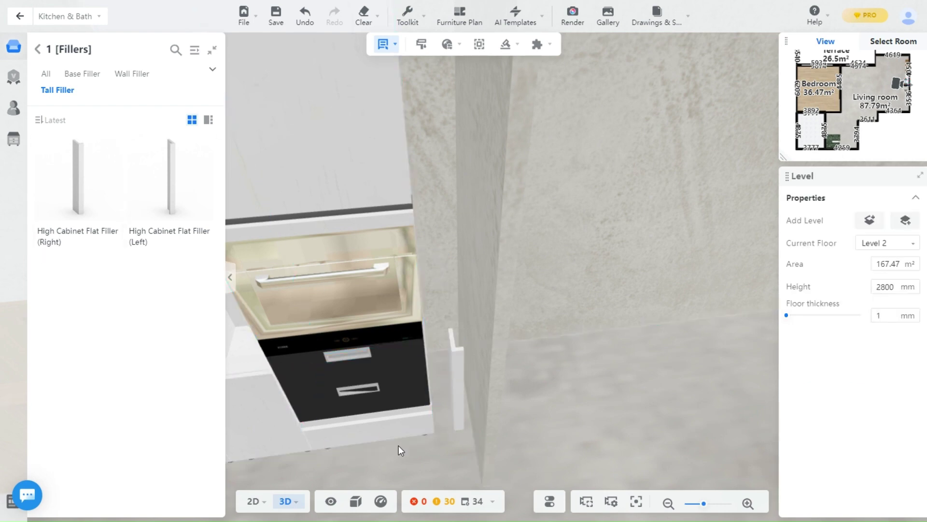
Step: Widen the flat filler to 200.1 mm to close the gap between the tall cabinet and the wall
left_click(462, 407)
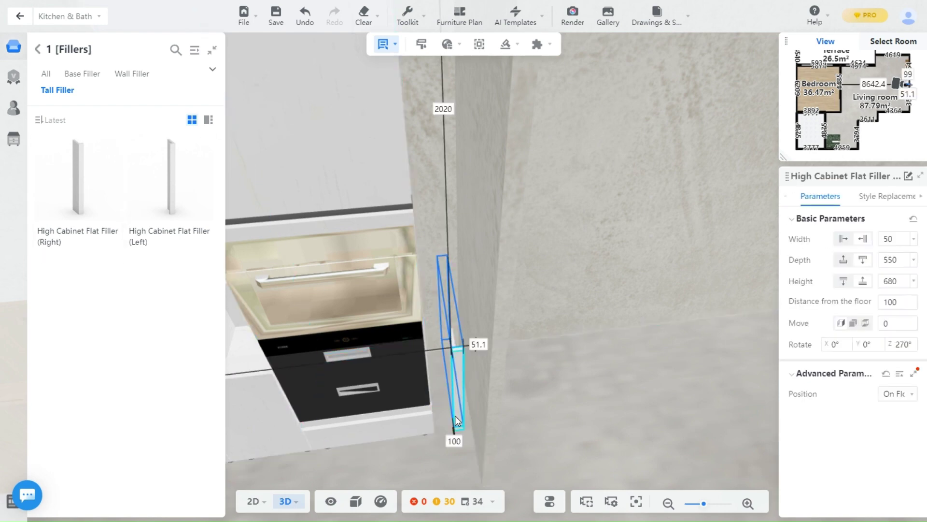
left_click_drag(439, 328, 407, 336)
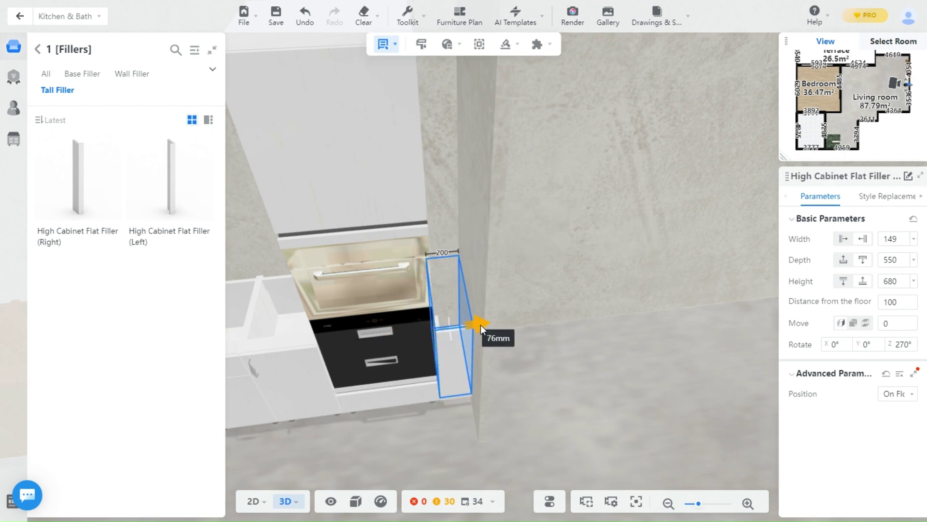
left_click_drag(480, 324, 471, 327)
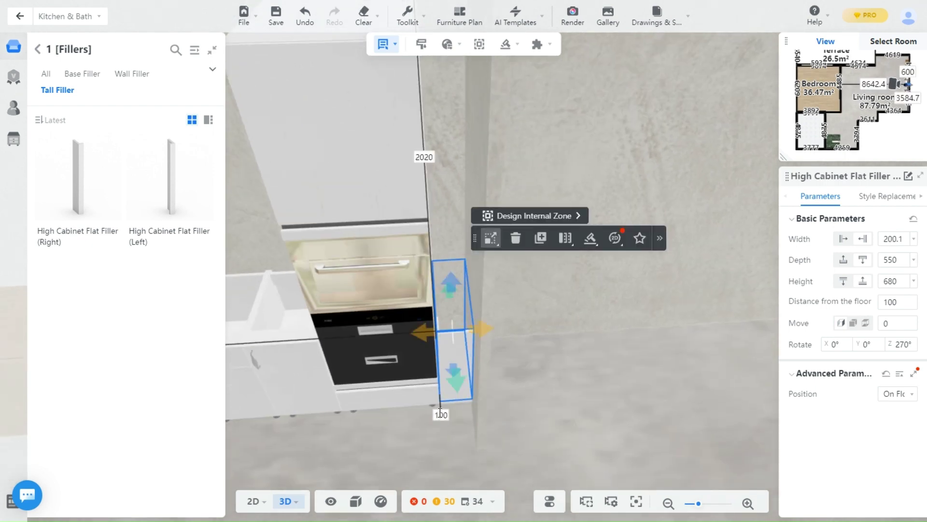
Step: Check the appliance tall cabinet's height and set the flat filler's height to 2100 mm
left_click(399, 384)
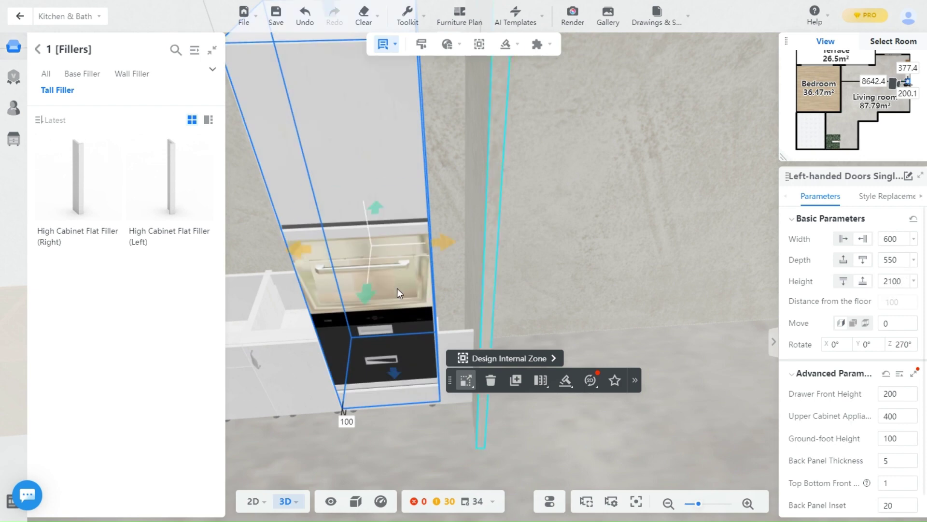
left_click(448, 343)
double_click(893, 281)
type("21")
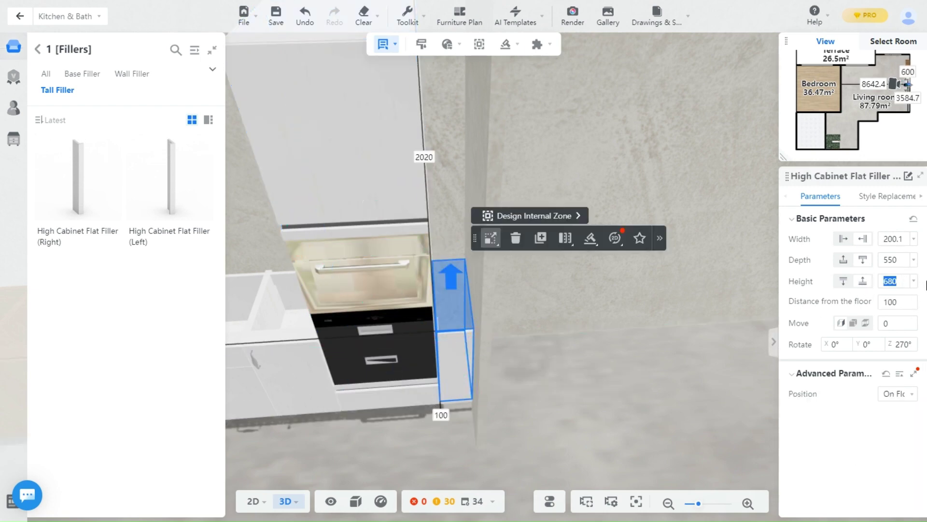
key("Return")
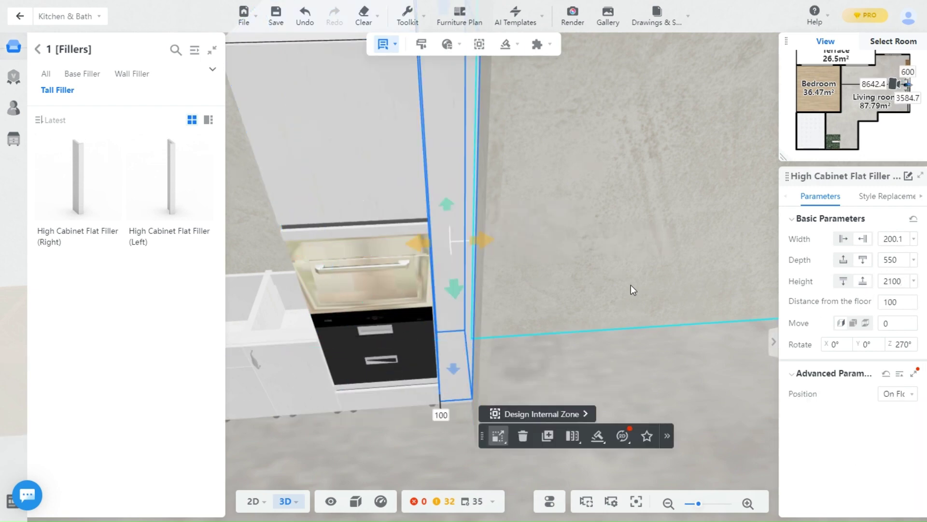
Step: Reduce the flat filler's depth from its front face to align it with the front of the appliance tall cabinet
left_click_drag(631, 285, 613, 393)
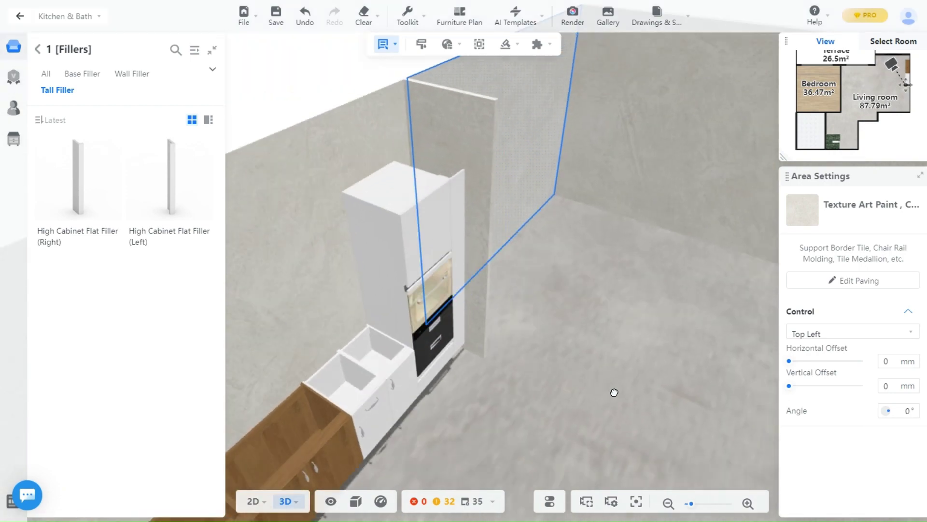
scroll(456, 243, "up", 5)
left_click(456, 211)
scroll(459, 320, "up", 2)
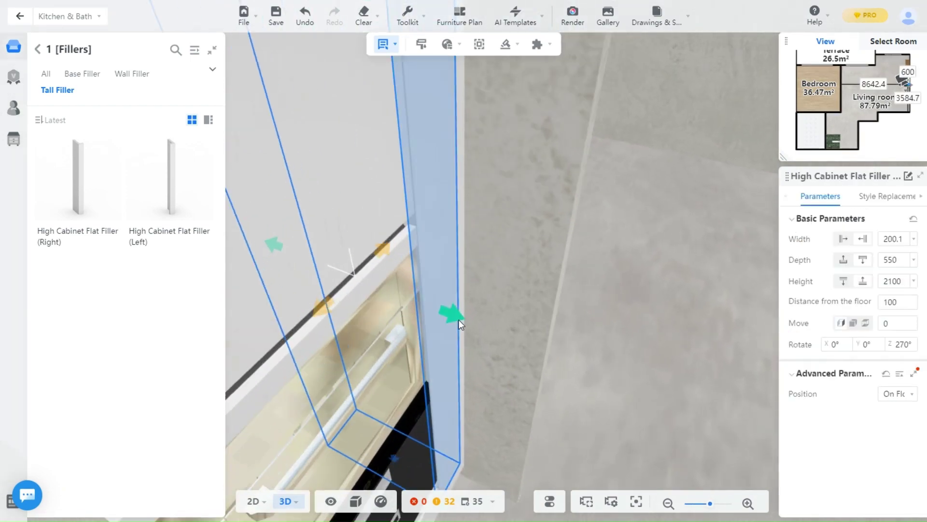
left_click_drag(459, 319, 449, 314)
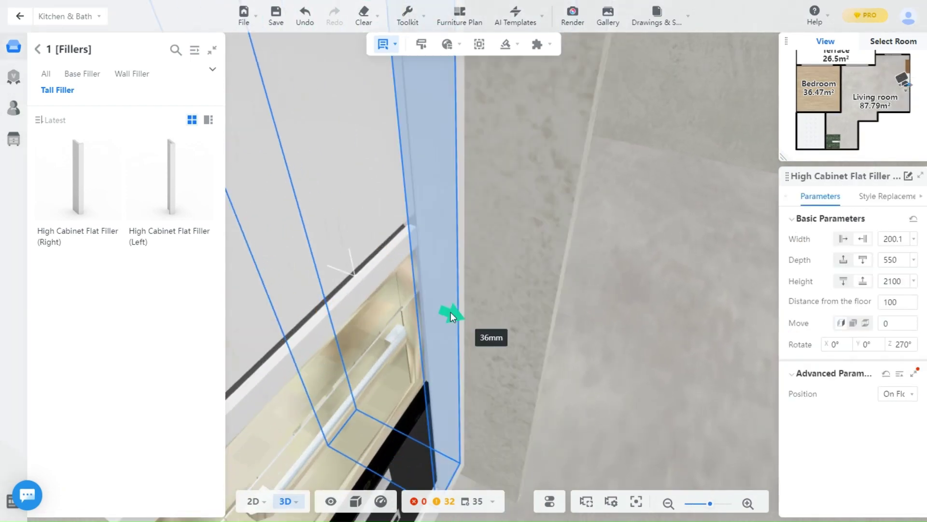
left_click_drag(610, 315, 473, 317)
scroll(475, 367, "down", 4)
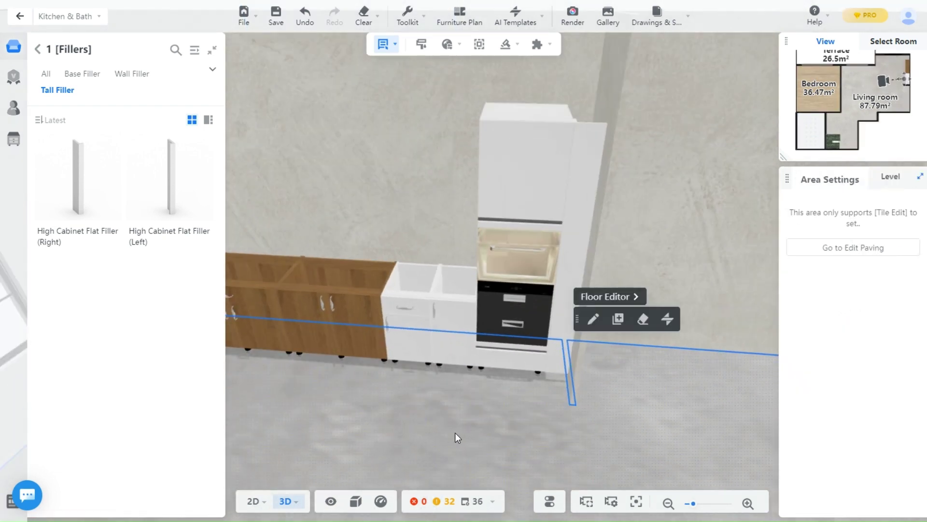
Step: Place a Left Linkage Door Corner Base Cabinet from the base Corner Cabinet catalog on the floor near the window
scroll(454, 392, "down", 3)
left_click_drag(352, 393, 463, 431)
scroll(431, 362, "up", 2)
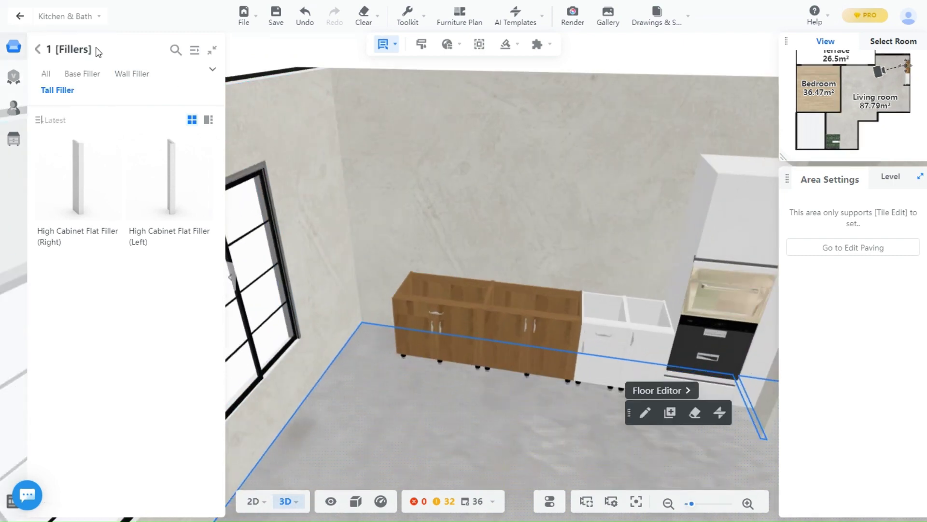
left_click(38, 50)
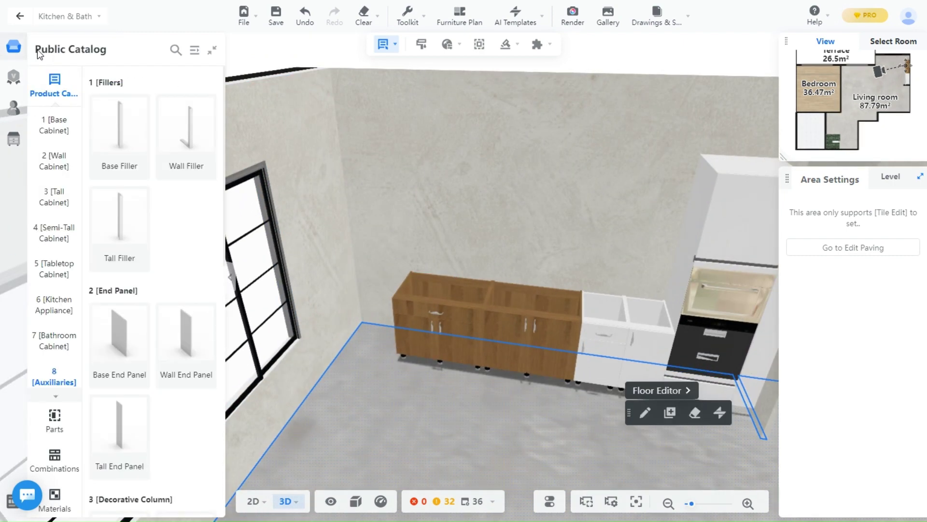
left_click(53, 127)
scroll(153, 316, "down", 4)
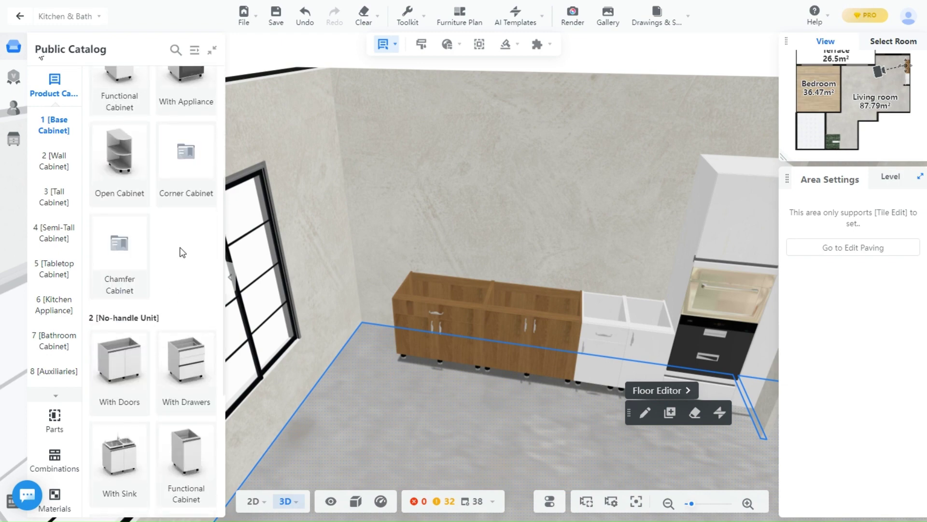
scroll(183, 253, "down", 5)
left_click(116, 268)
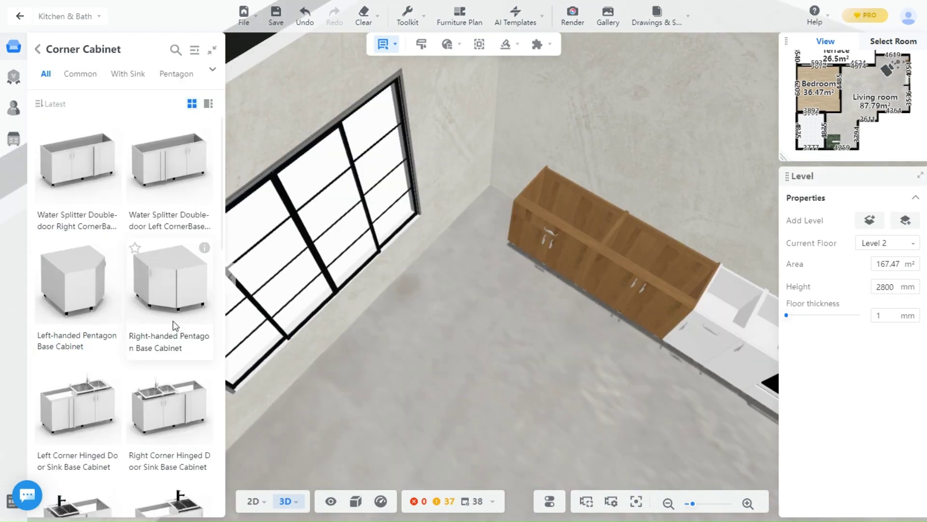
scroll(115, 350, "down", 7)
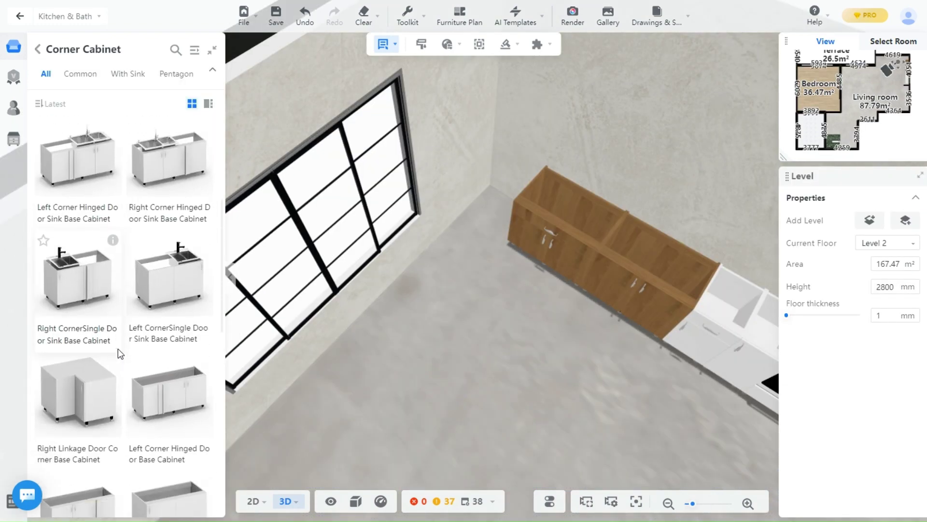
left_click(118, 348)
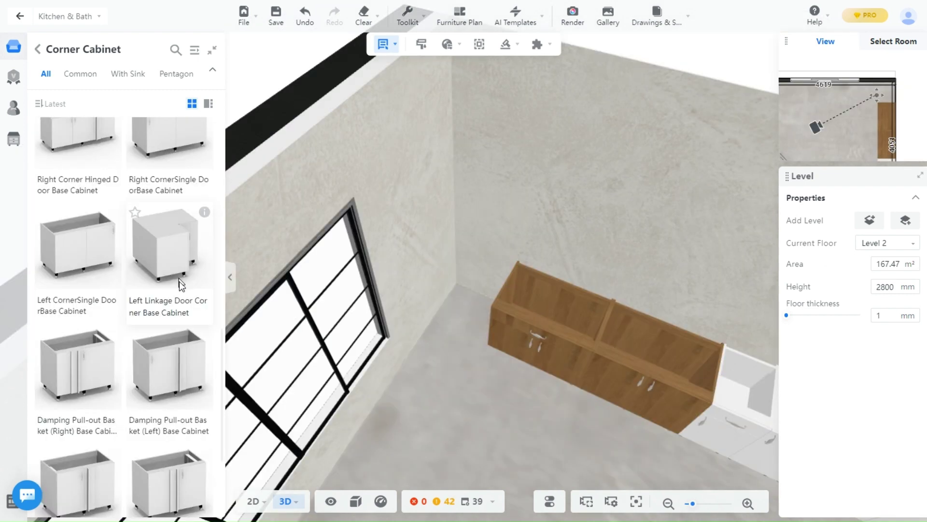
left_click(398, 327)
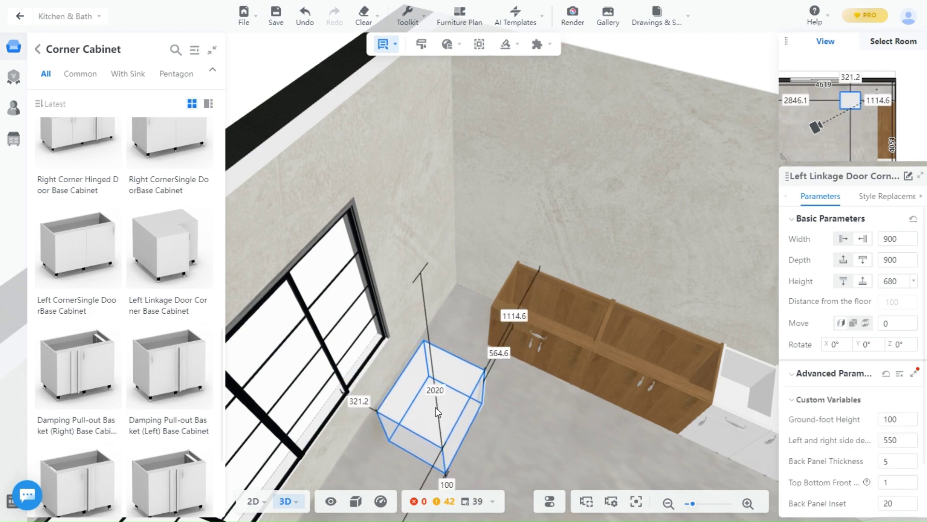
left_click(436, 409)
Step: Rotate the corner base cabinet to 270° about Z and move it against the window wall
left_click_drag(507, 436, 432, 389)
left_click_drag(361, 415, 285, 388)
scroll(338, 410, "up", 2)
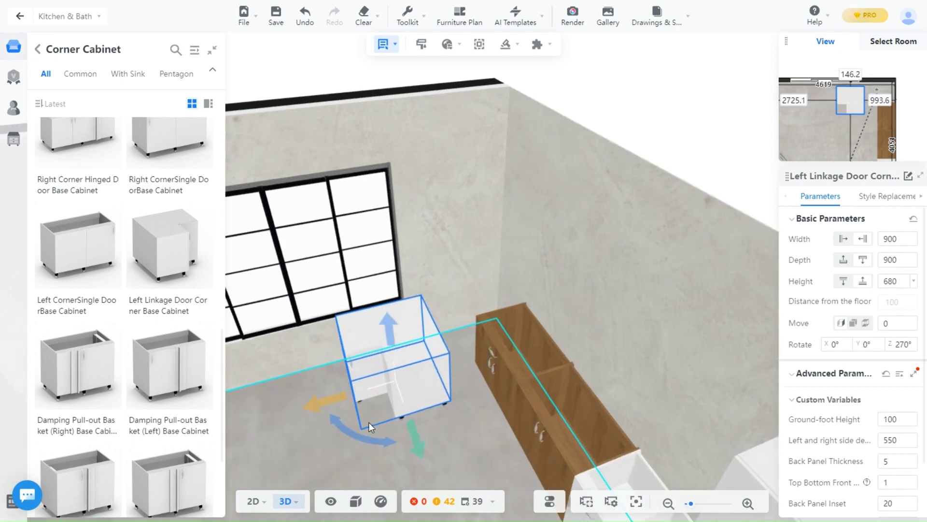
left_click_drag(422, 445, 412, 421)
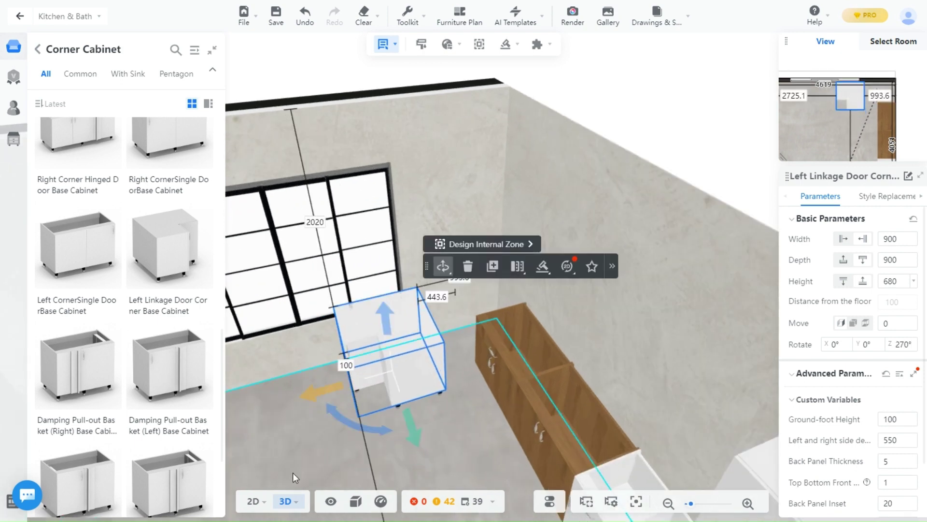
Step: Switch to the 2D floor view and change the corner cabinet's distance to the side wall to seat it in the room corner
mouse_move(251, 504)
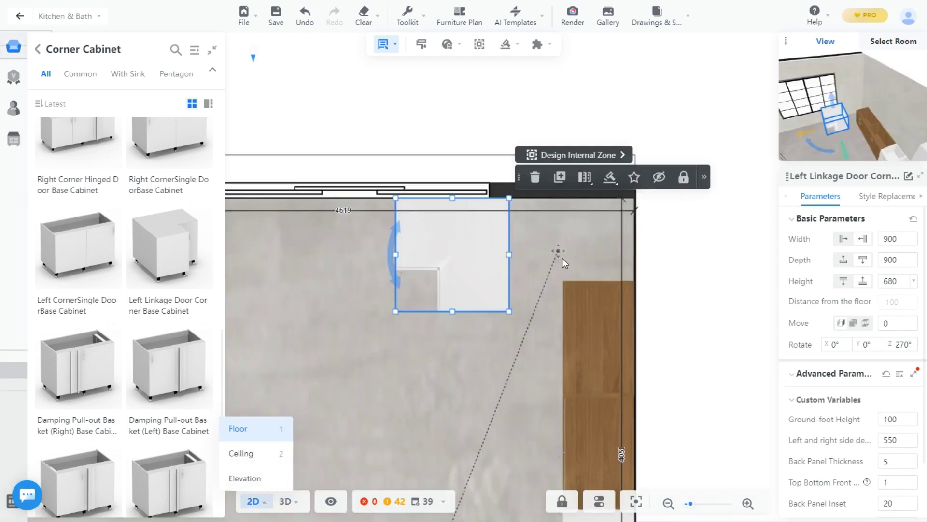
left_click(570, 256)
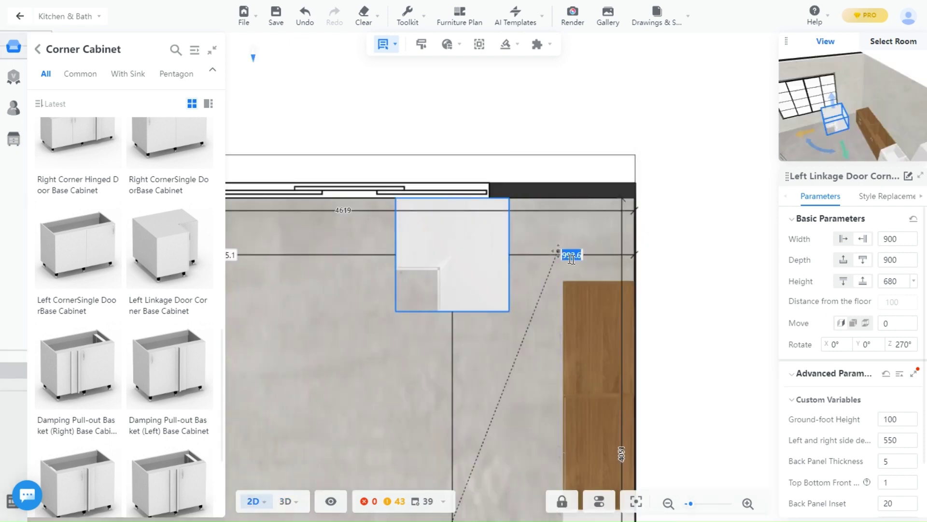
key("Return")
left_click(407, 378)
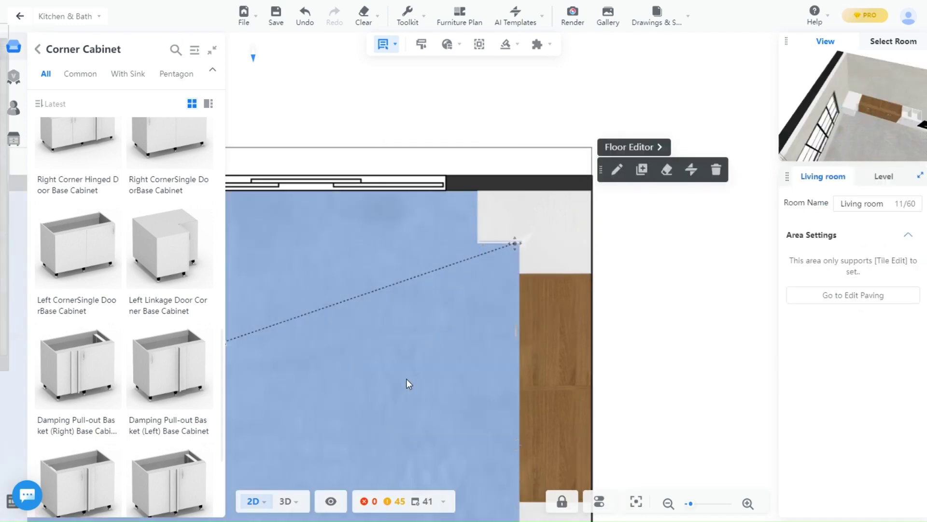
Step: Switch to the 3D view and duplicate the wooden base cabinet nearest the corner, placing the copy under the window beside the corner cabinet
left_click(285, 501)
left_click_drag(503, 372, 468, 393)
scroll(497, 358, "up", 3)
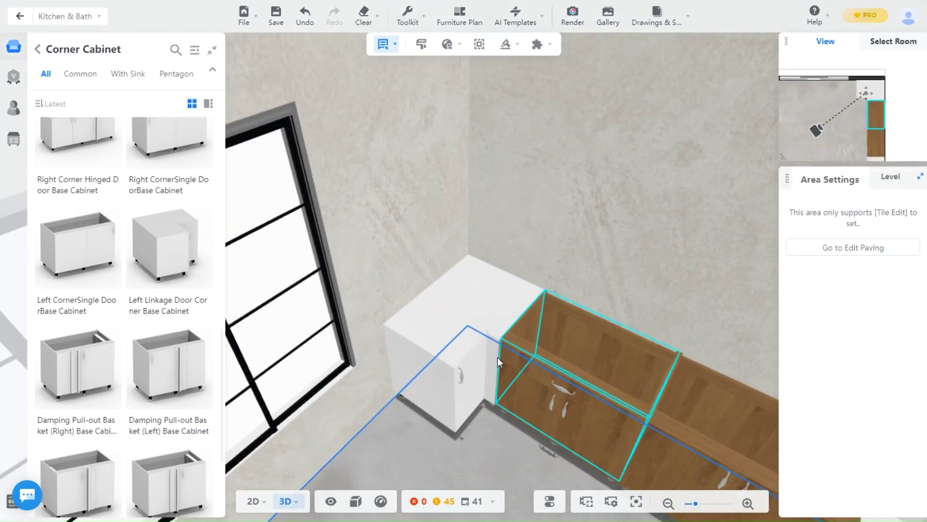
scroll(372, 408, "down", 1)
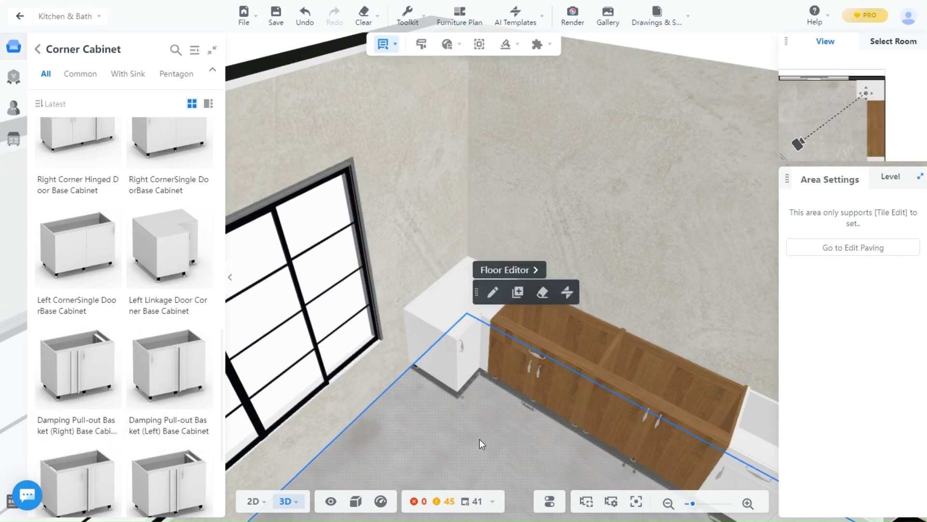
scroll(446, 367, "down", 5)
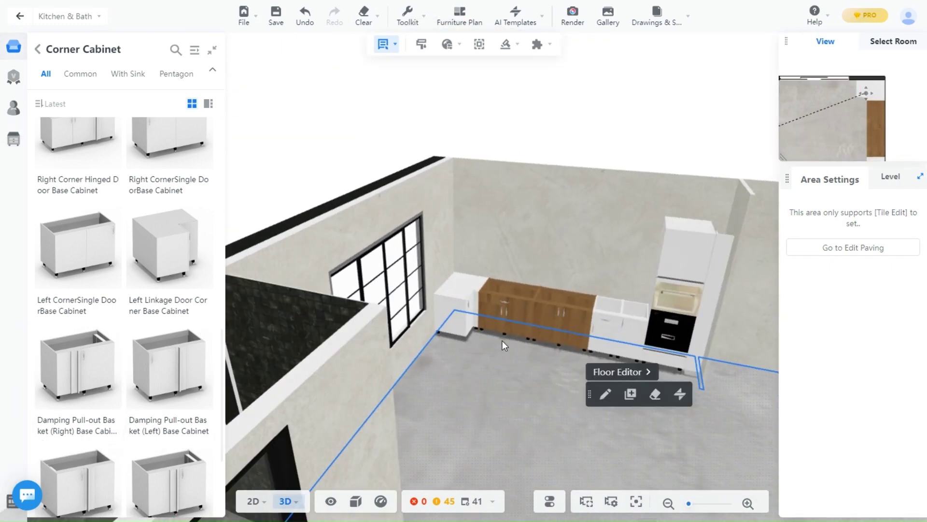
left_click_drag(448, 357, 509, 254)
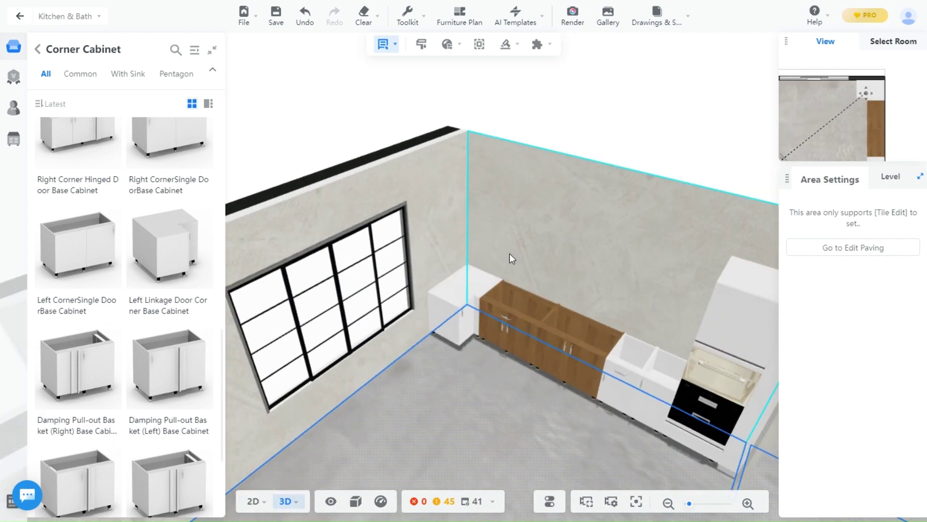
left_click(518, 338)
mouse_move(668, 292)
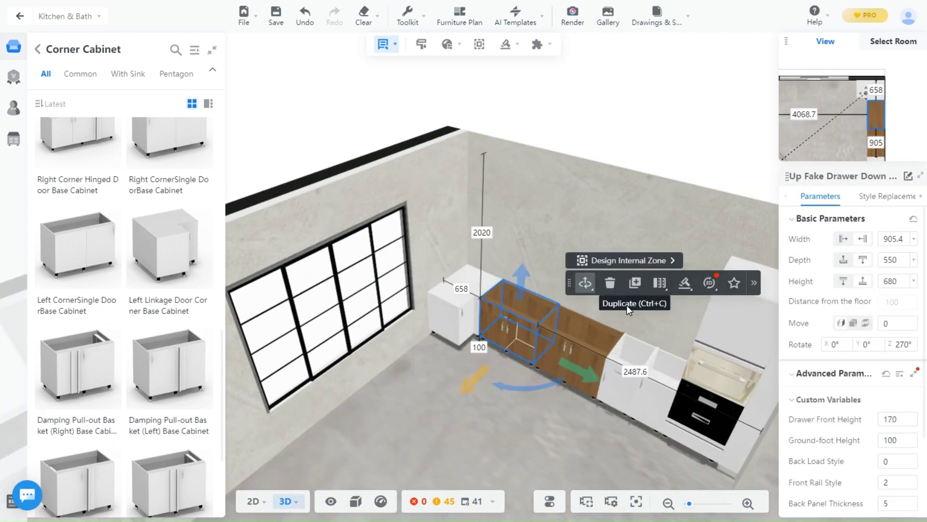
left_click(636, 284)
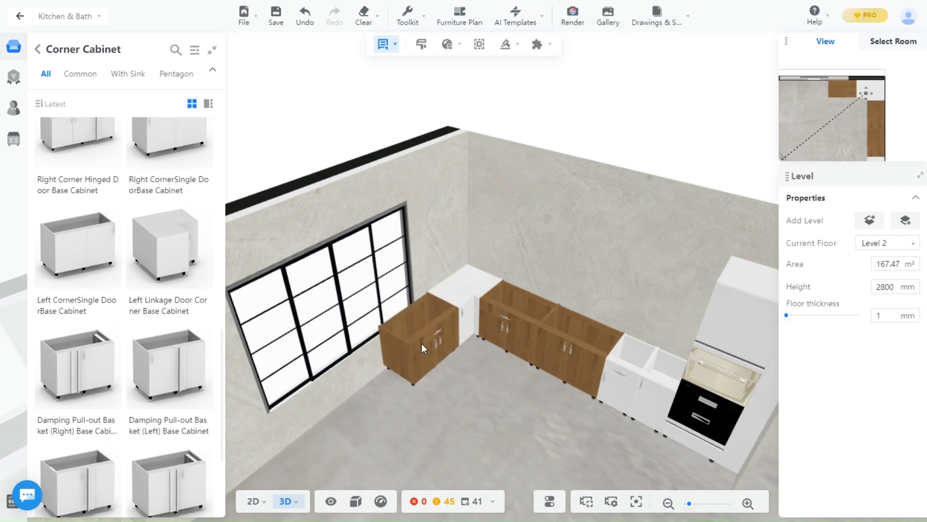
left_click(422, 343)
Step: Duplicate the wooden base cabinet under the window and place the new copy directly beside it along the window wall
left_click(459, 429)
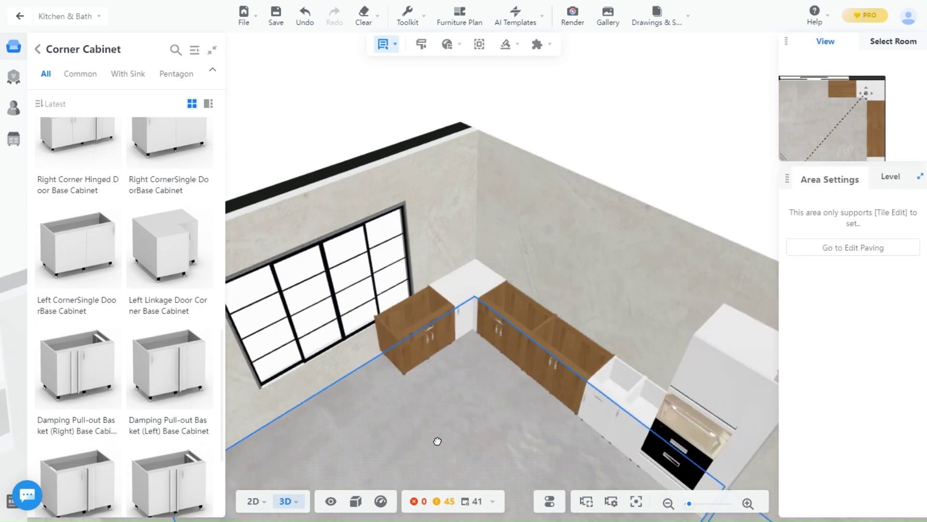
left_click_drag(436, 439, 556, 352)
left_click(554, 357)
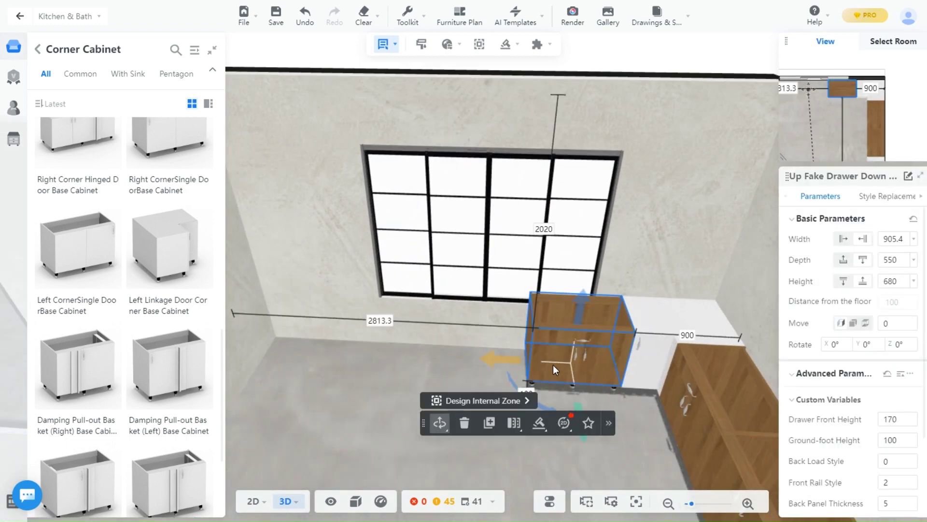
left_click_drag(499, 369, 483, 352)
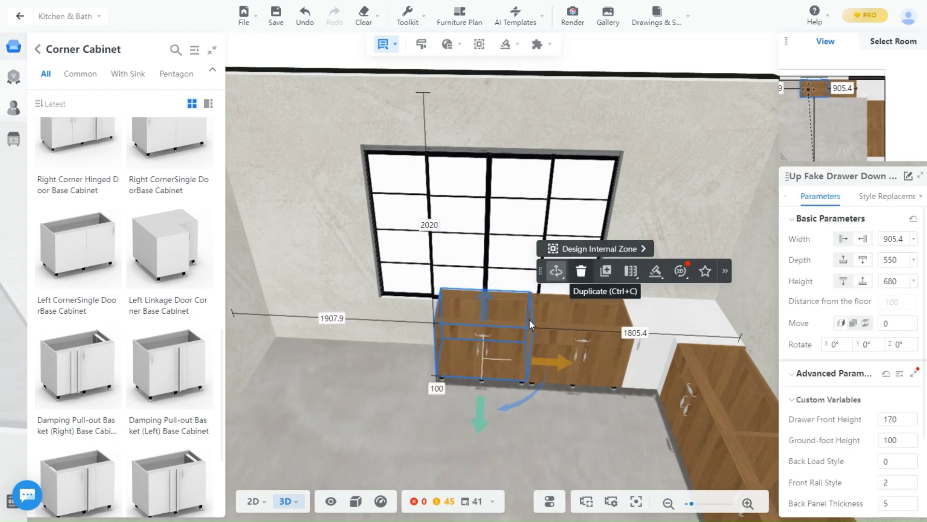
Step: Duplicate the narrow white base cabinet near the appliance tall cabinet and place the copy at the free end of the window run
left_click_drag(375, 383, 553, 274)
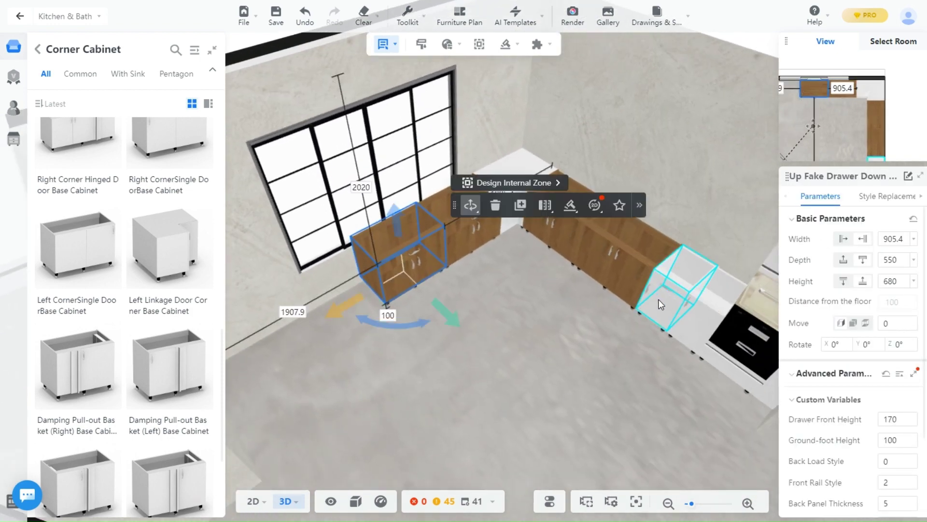
left_click(651, 301)
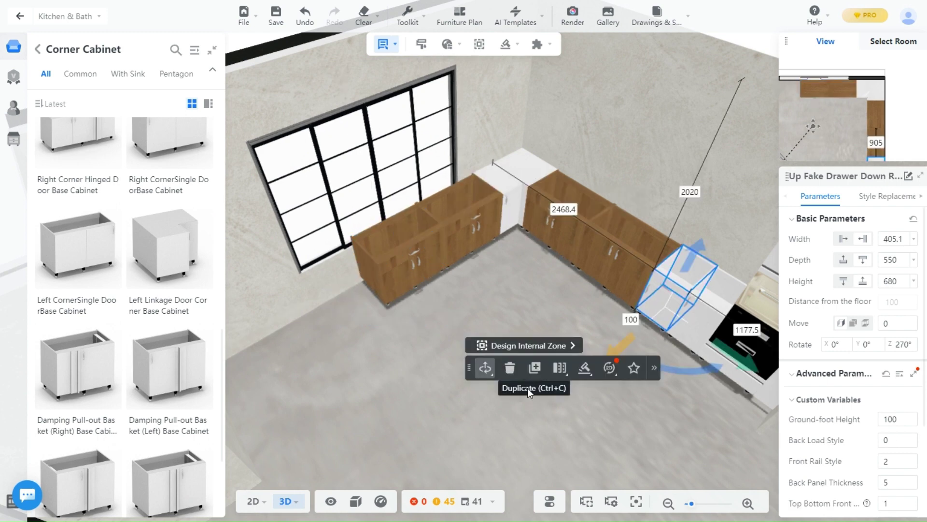
left_click(534, 369)
left_click(389, 422)
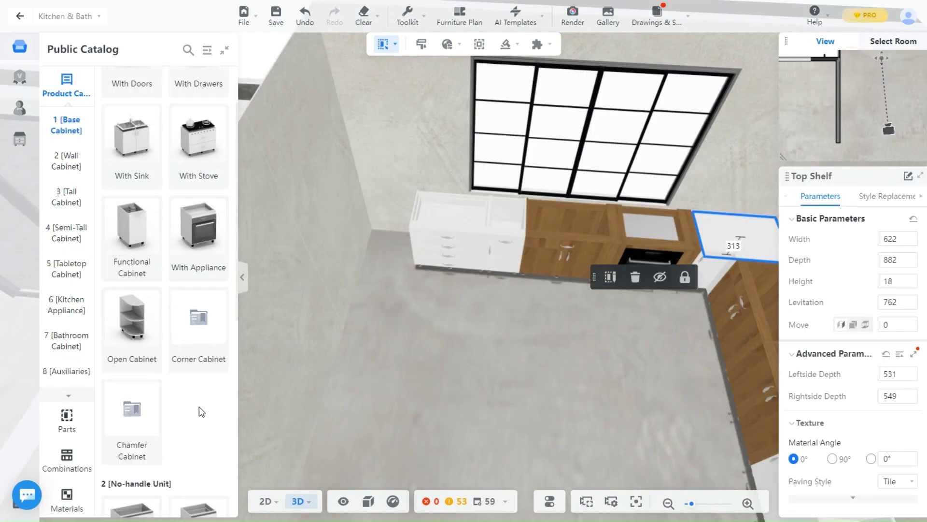
Step: Place a Left Linkage Door Corner Base Cabinet from the base Corner Cabinet catalog near the room's other window-wall corner
left_click(203, 333)
left_click_drag(553, 369, 453, 368)
scroll(127, 312, "down", 8)
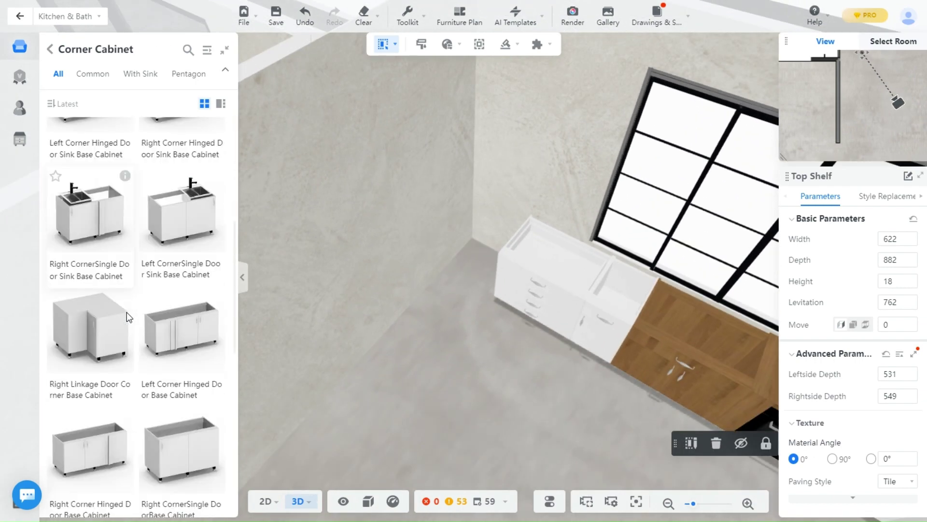
scroll(150, 333, "down", 2)
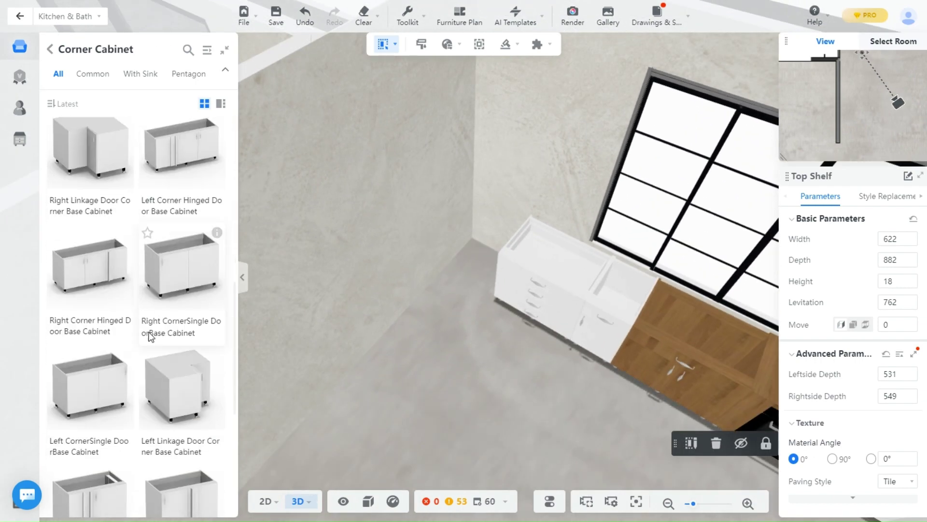
left_click_drag(308, 376, 459, 261)
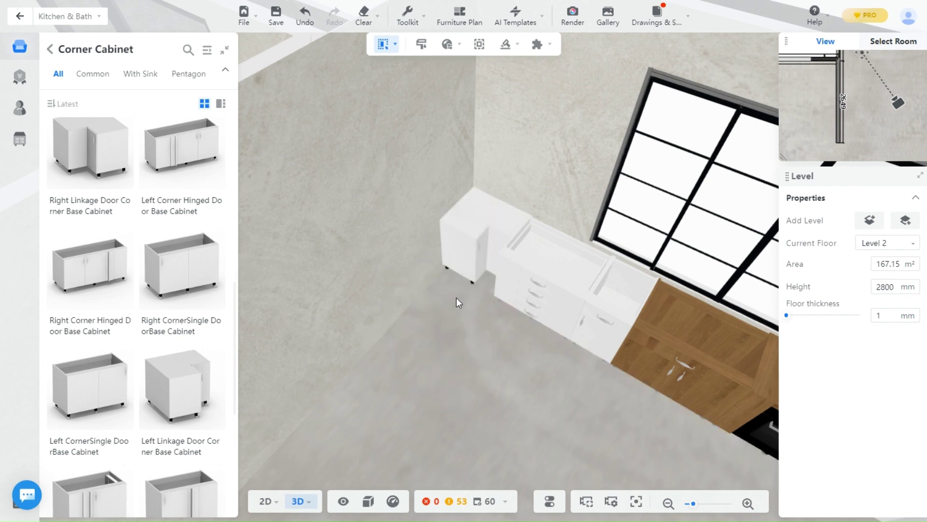
left_click_drag(458, 302, 453, 357)
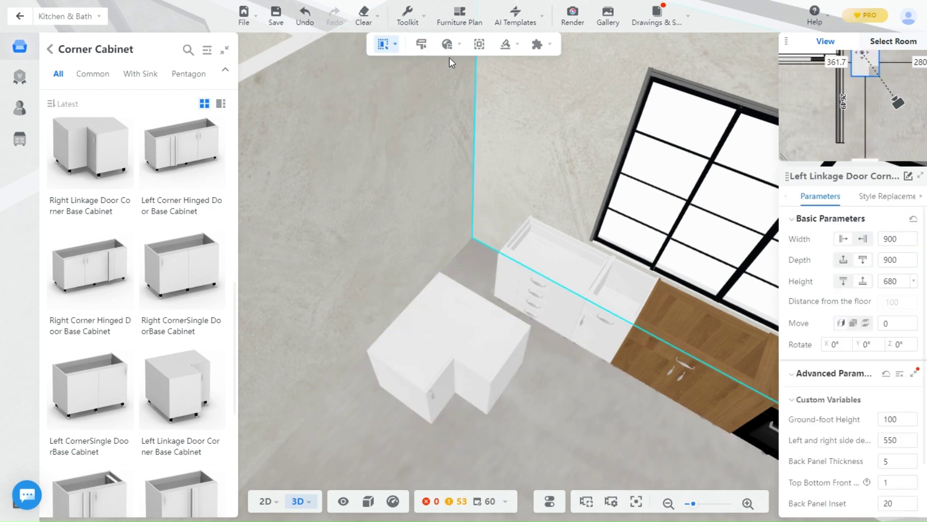
Step: Change the selection mode, switch to the 2D floor view and change the corner cabinet's distance to the window wall to seat it in the corner
left_click(395, 44)
left_click(360, 90)
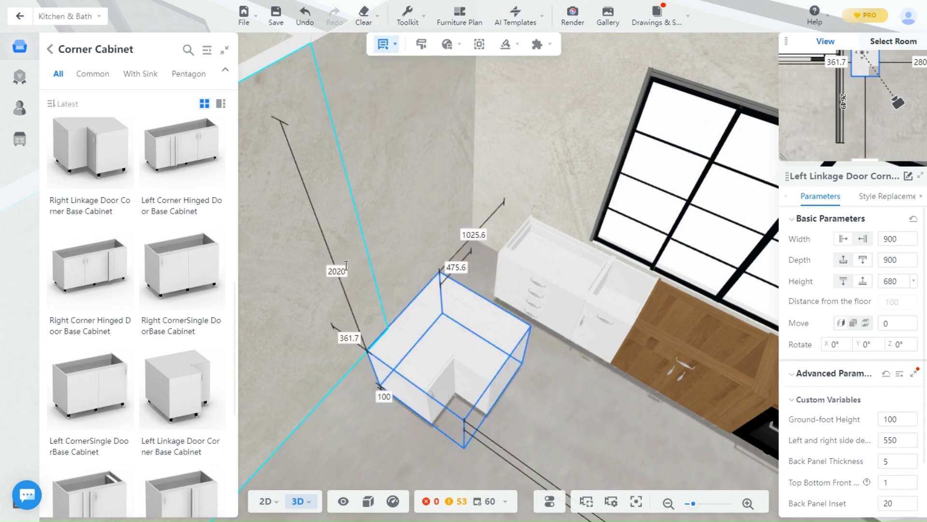
key("2")
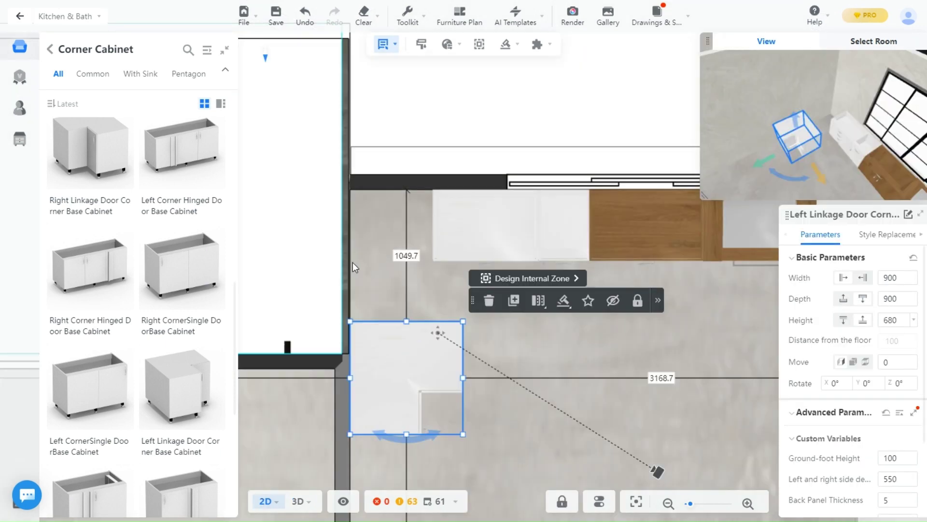
left_click(410, 257)
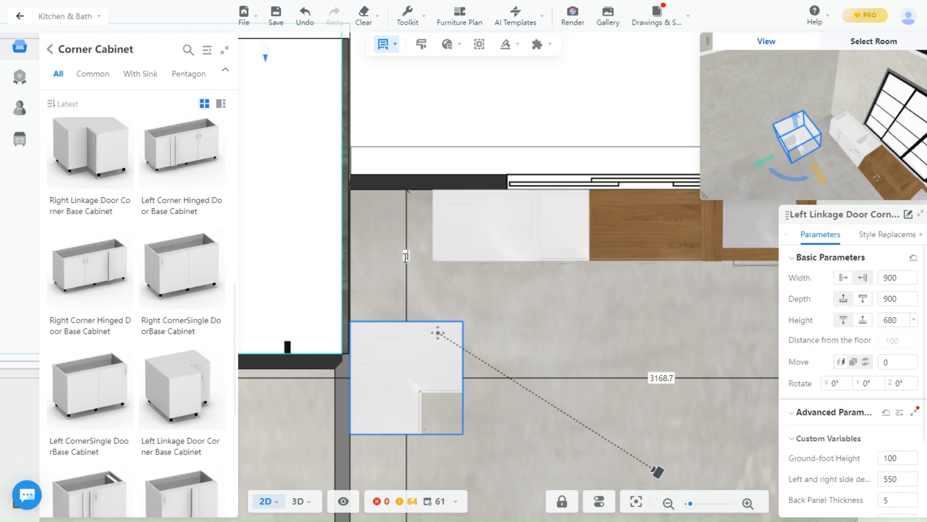
key("Return")
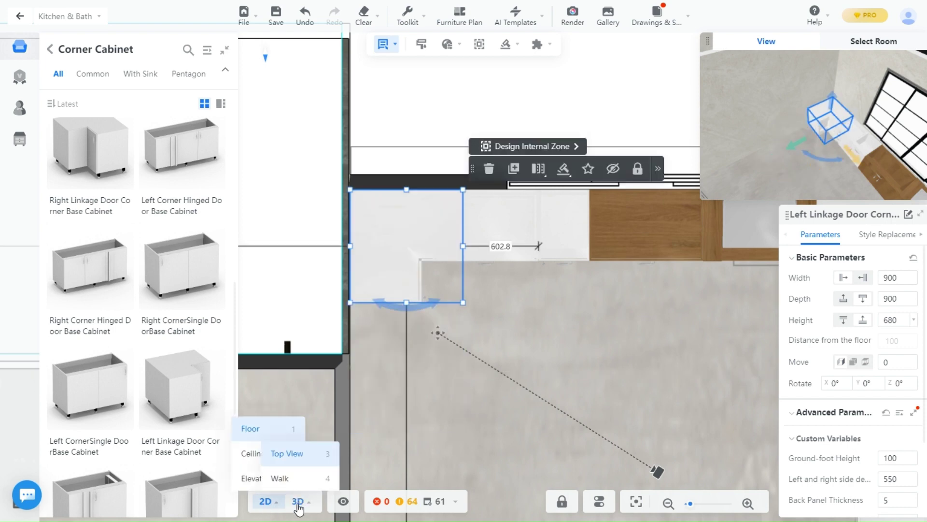
Step: Return to the 3D view and duplicate the four-drawer base cabinet, placing the copy on the side wall beside the new corner cabinet
left_click(297, 505)
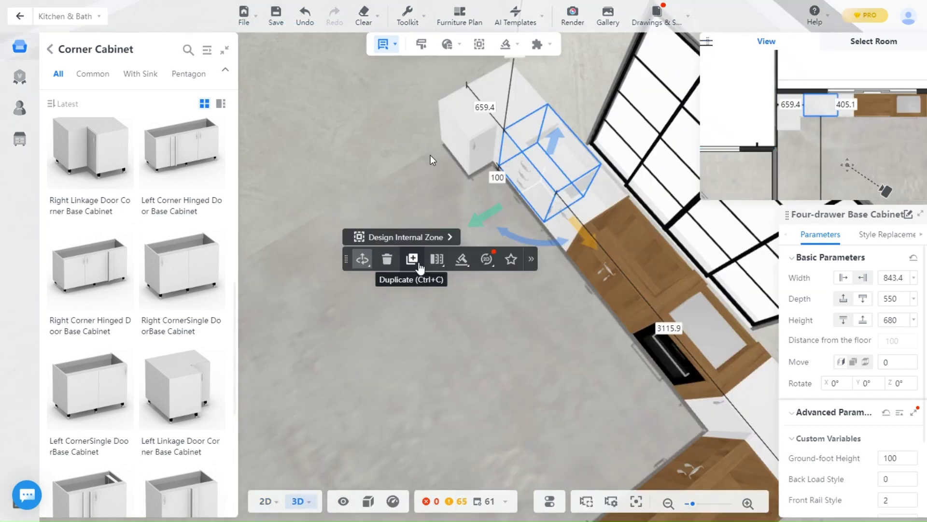
left_click(411, 259)
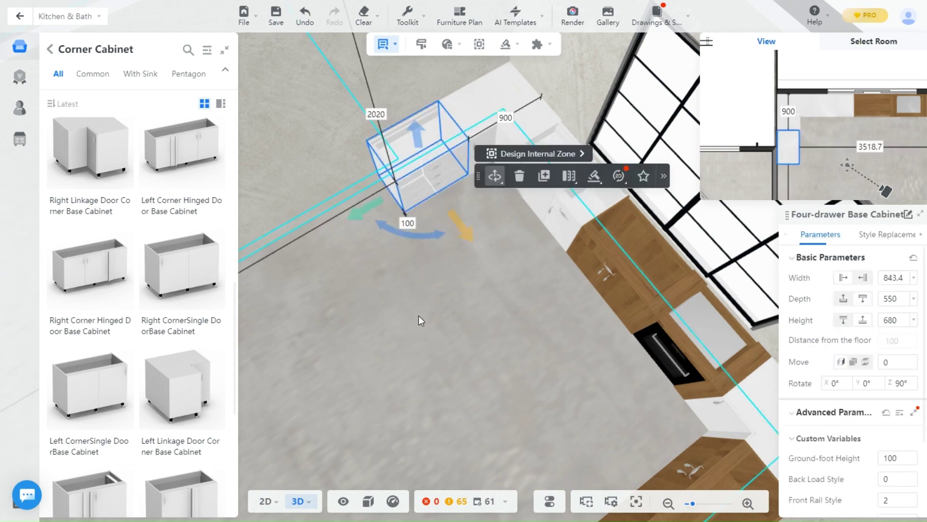
left_click_drag(419, 315, 471, 264)
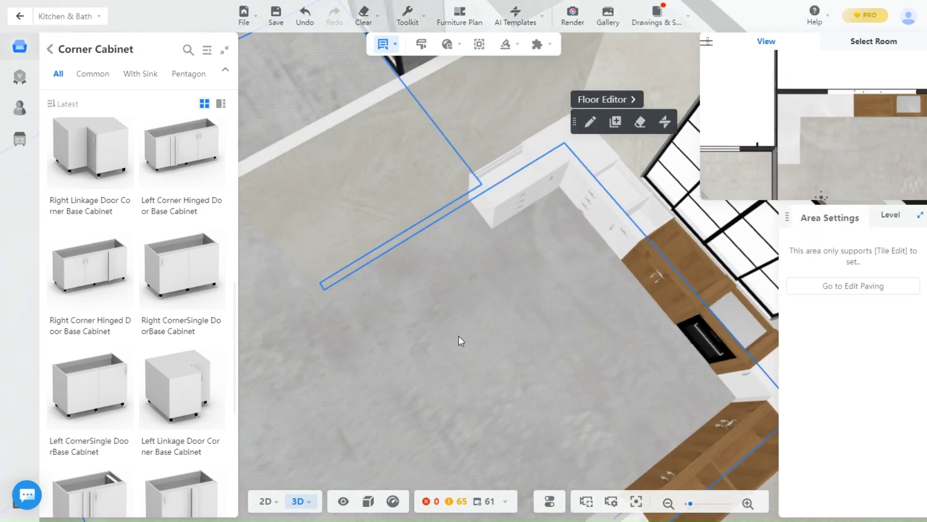
Step: Open the French Door refrigerators in the Kitchen Appliance catalog
left_click_drag(460, 338, 75, 362)
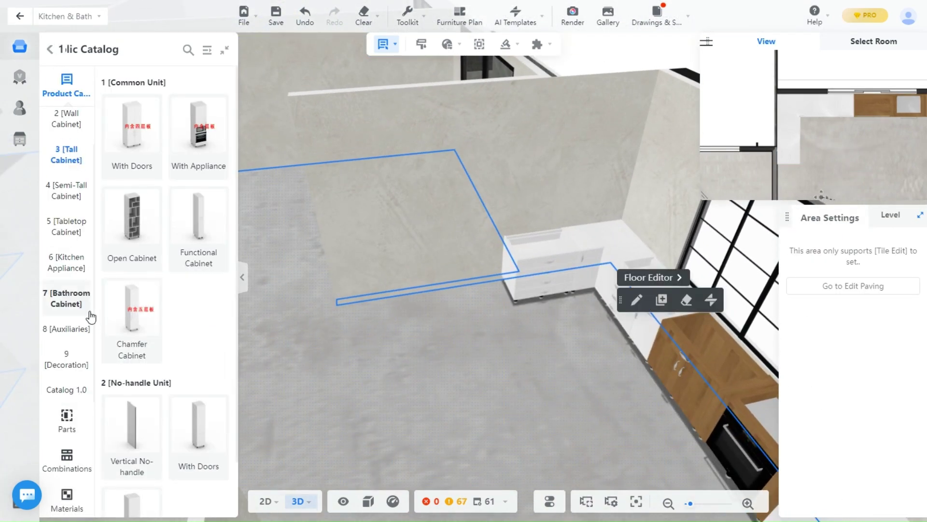
left_click(87, 265)
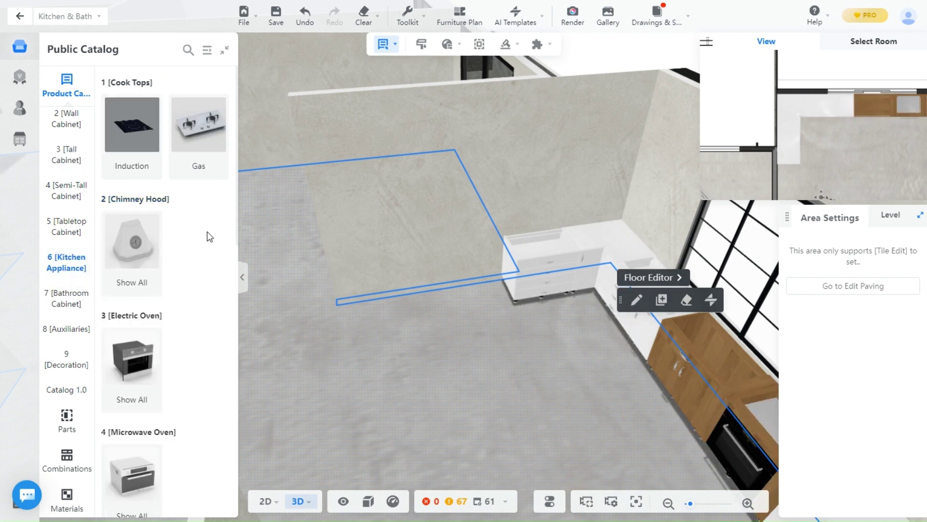
scroll(188, 256, "down", 10)
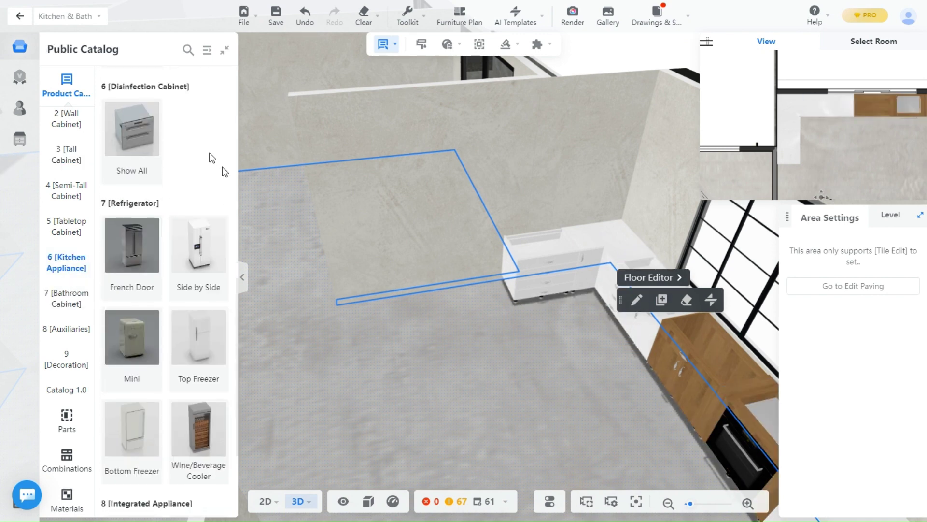
scroll(208, 198, "down", 2)
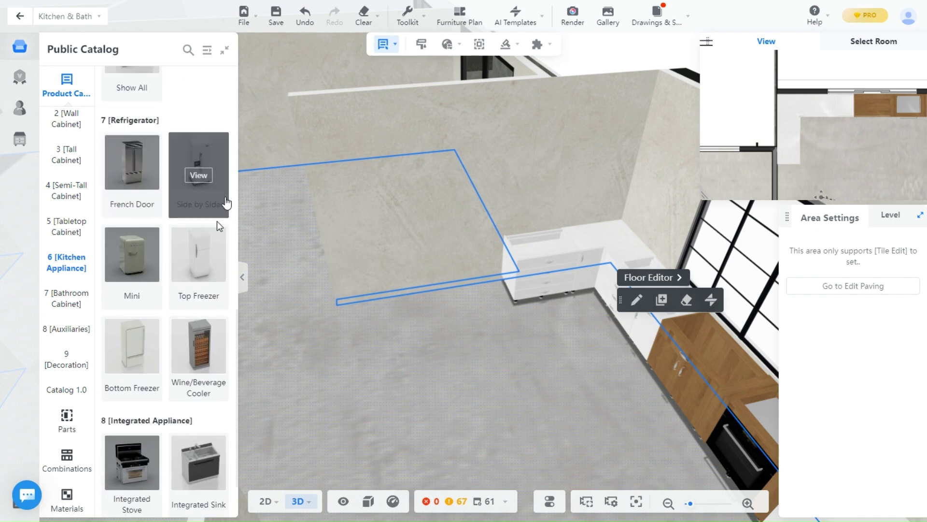
left_click(137, 186)
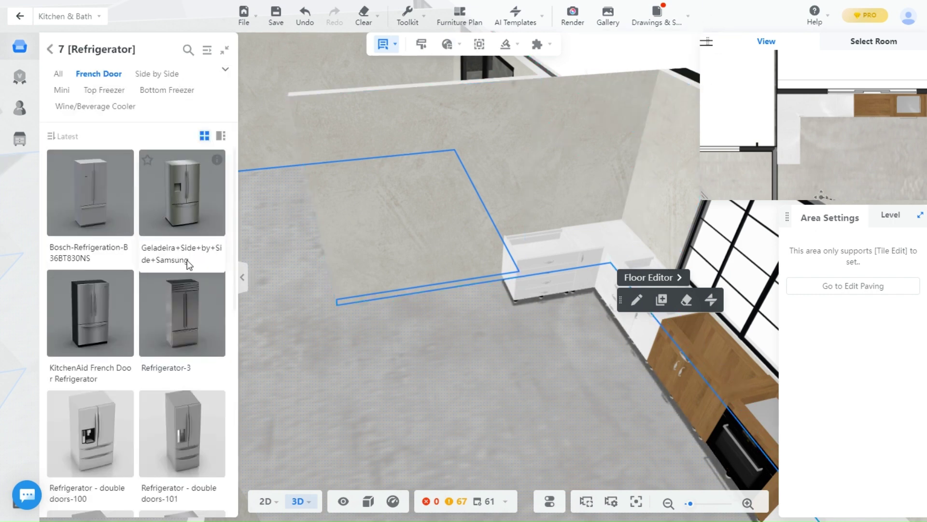
Step: Place the KitchenAid French Door Refrigerator against the side wall next to the copied four-drawer base cabinet
scroll(134, 304, "down", 5)
scroll(138, 305, "down", 2)
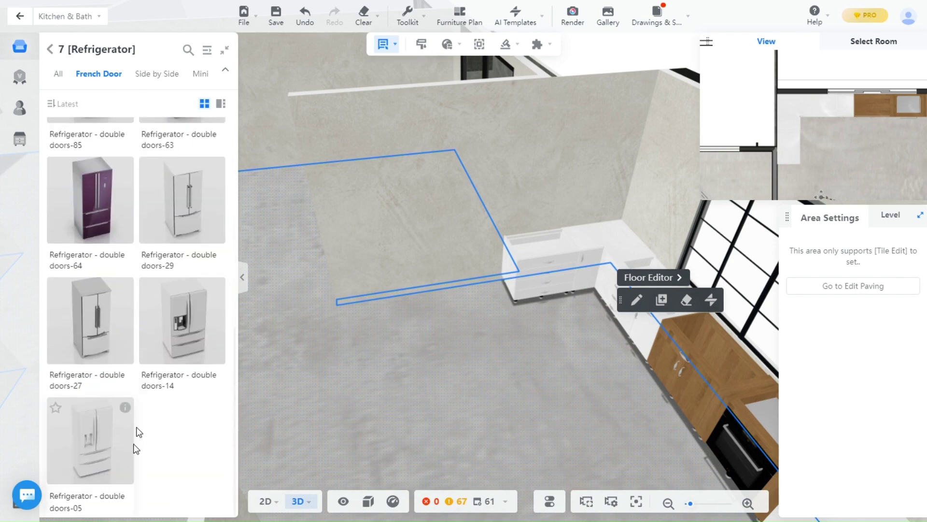
scroll(135, 425, "up", 5)
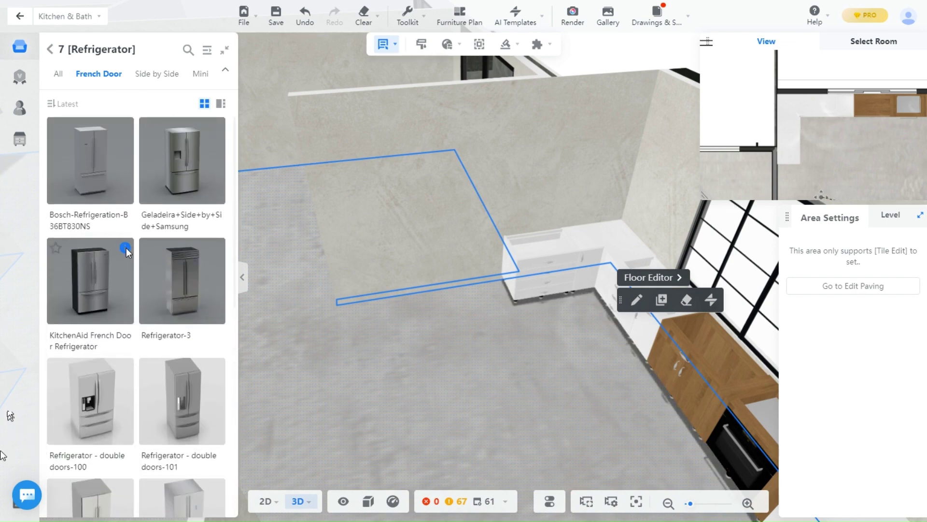
left_click(87, 303)
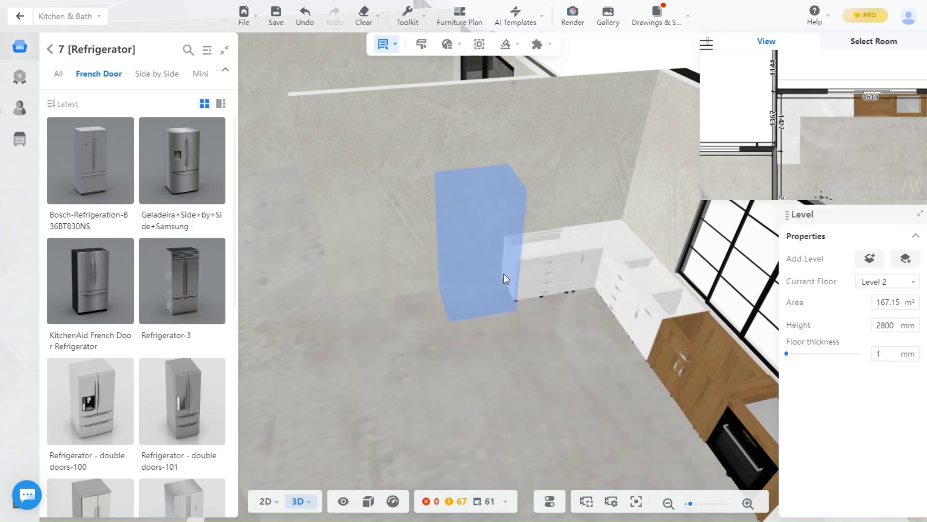
left_click(503, 274)
left_click(530, 328)
left_click_drag(531, 328, 448, 331)
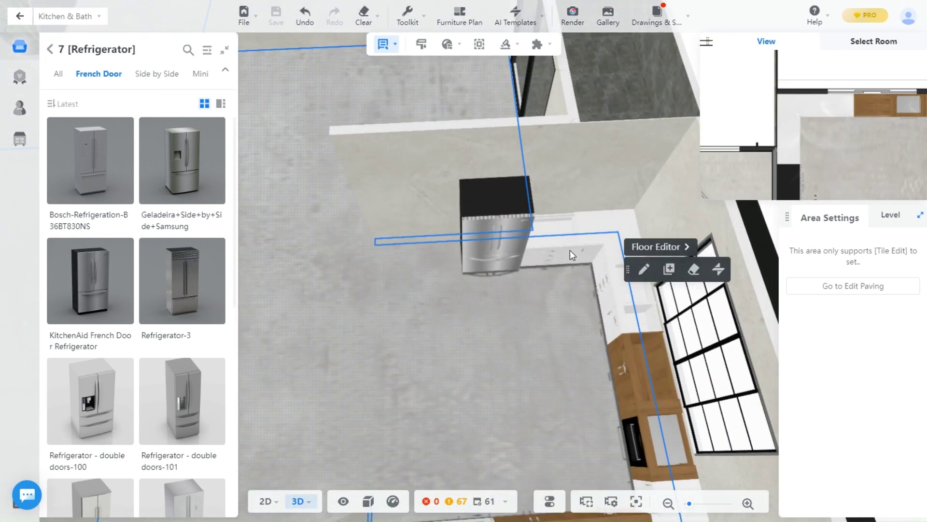
Step: Open the With Doors cabinets of the No-handle Unit group in the Wall Cabinet catalog
left_click_drag(404, 221, 675, 5)
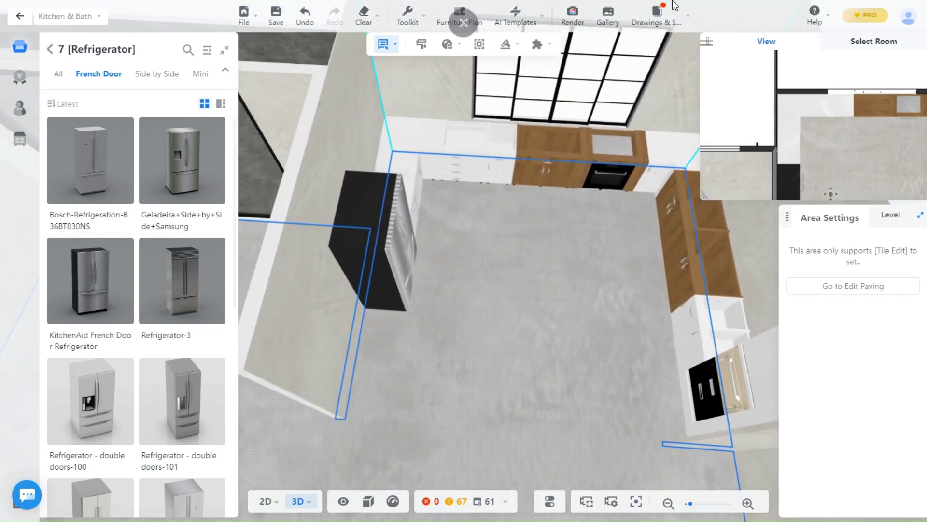
left_click_drag(559, 271, 367, 280)
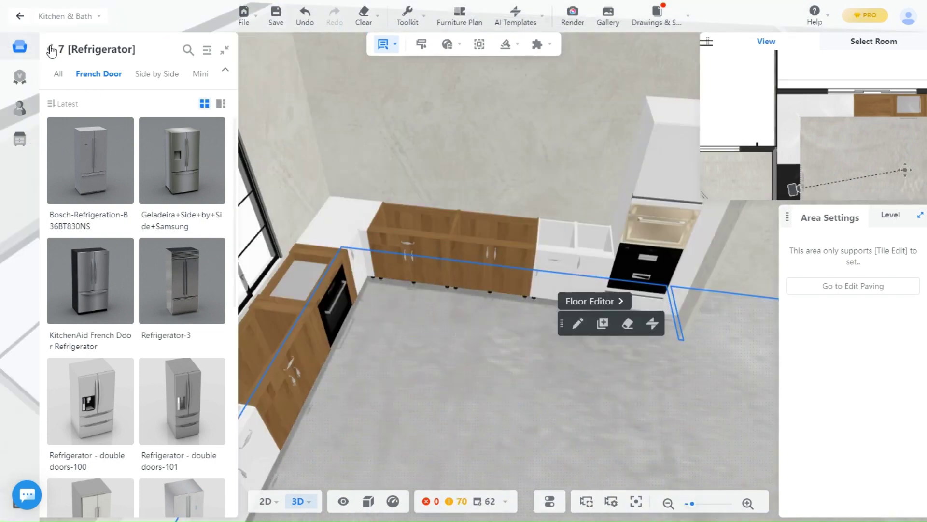
left_click(50, 49)
left_click(71, 167)
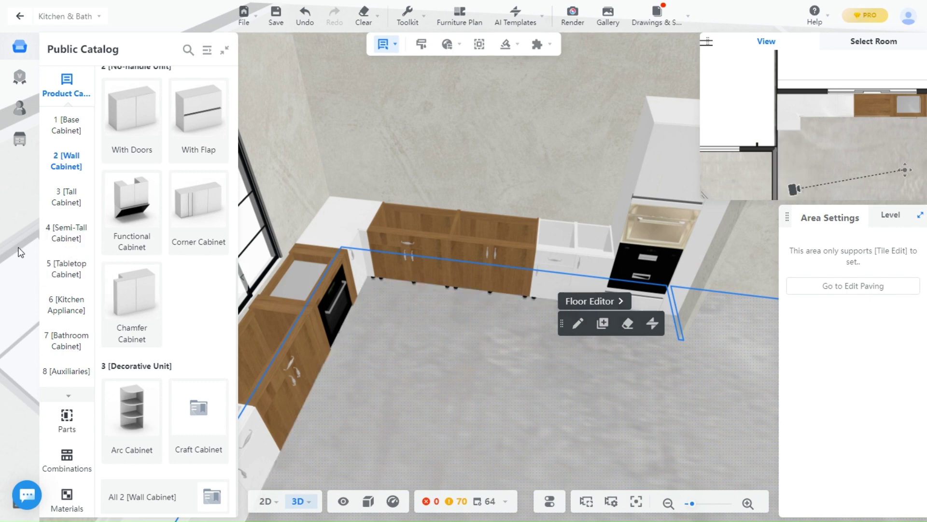
left_click(132, 121)
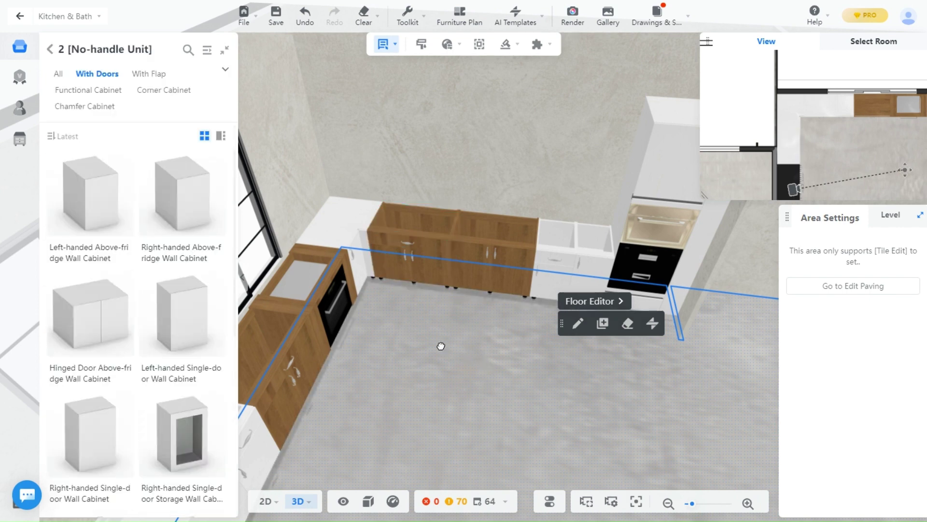
Step: Place a Hinged Door Above-fridge Wall Cabinet on the wall beside the appliance tall cabinet and reduce its depth to 329 mm
left_click_drag(448, 296, 269, 319)
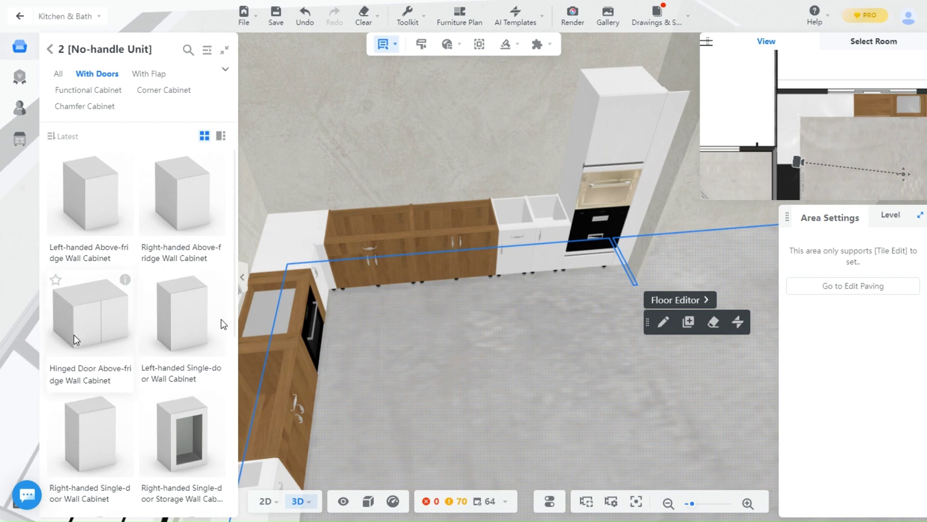
key("Escape")
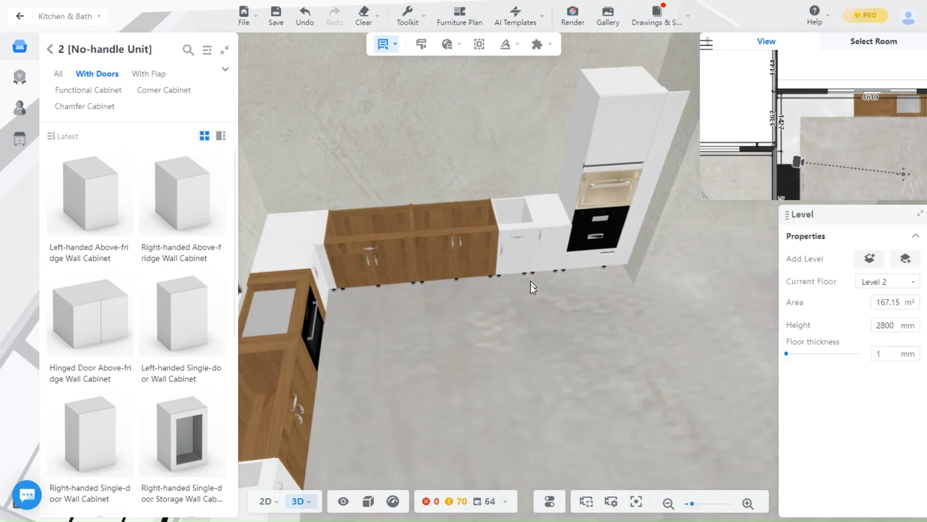
left_click(532, 266)
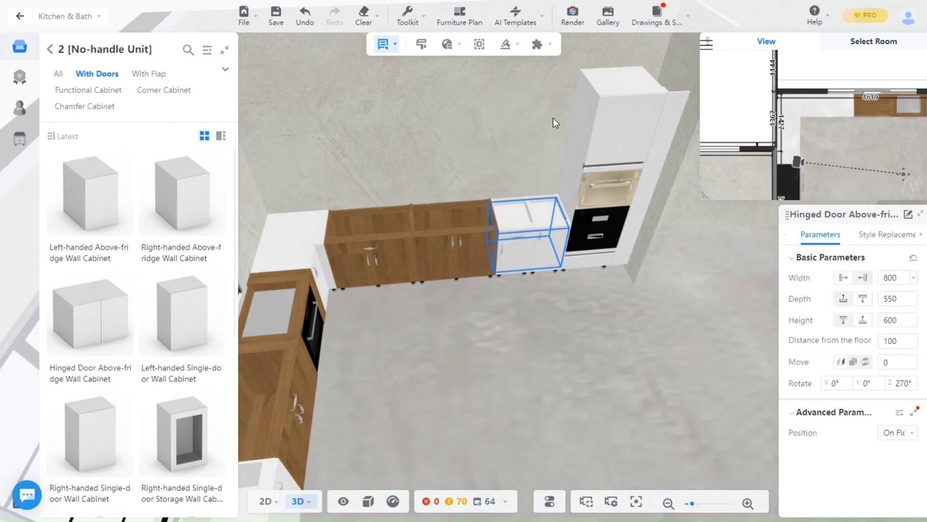
left_click(515, 132)
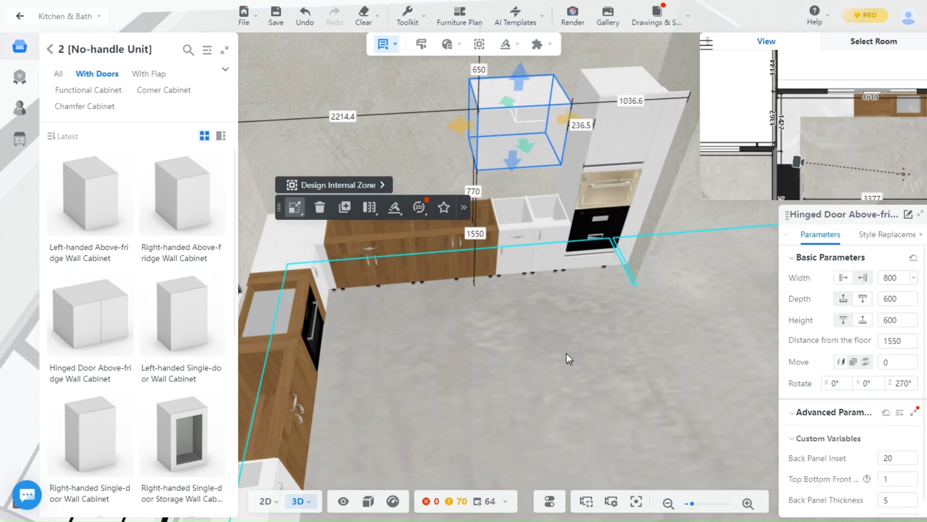
left_click_drag(516, 135, 340, 367)
left_click(329, 384)
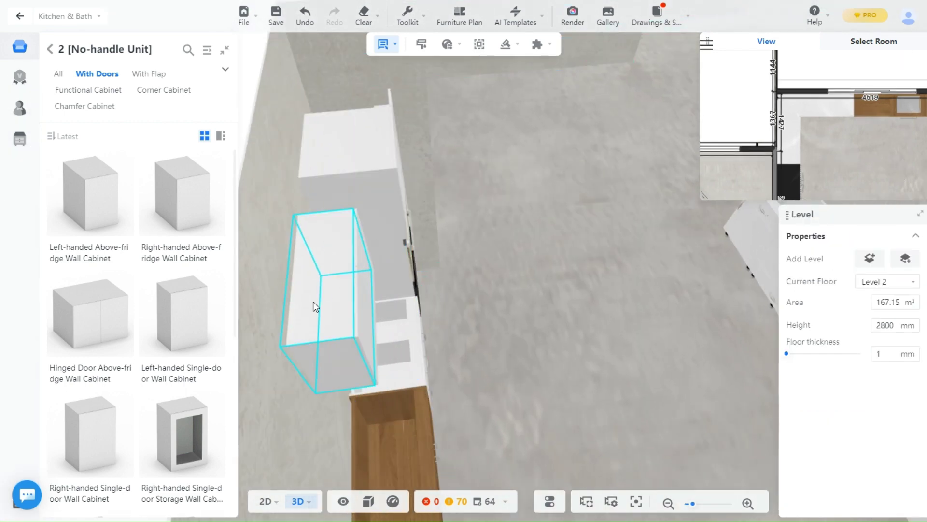
Step: Using 3D Move & Rotate, shift the wall cabinet against the appliance tall cabinet and lower it to about 1431 mm above the floor
left_click(313, 302)
left_click(379, 187)
left_click(376, 258)
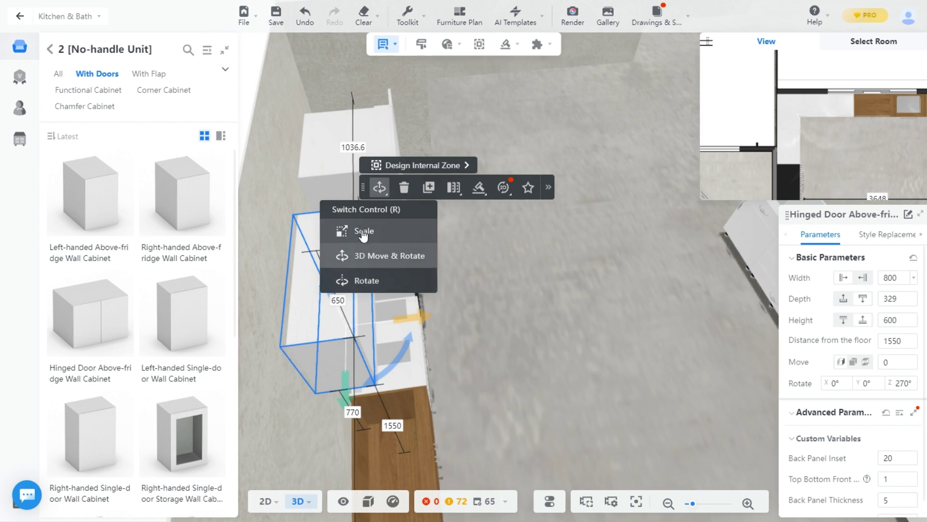
left_click_drag(347, 384, 347, 373)
left_click_drag(582, 366, 409, 176)
left_click(409, 176)
left_click_drag(403, 107, 403, 125)
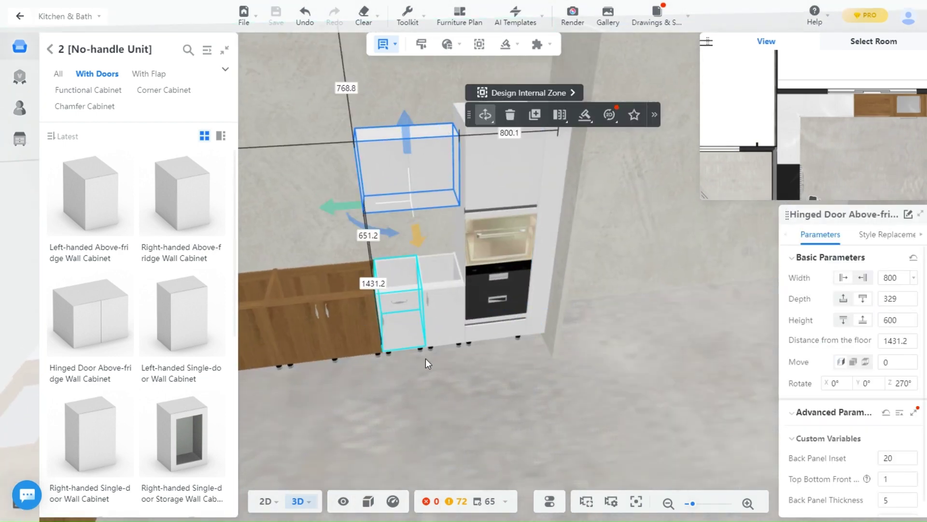
Step: Increase the hinged-door wall cabinet's depth to 386.8 mm
left_click_drag(372, 403, 534, 404)
left_click(337, 293)
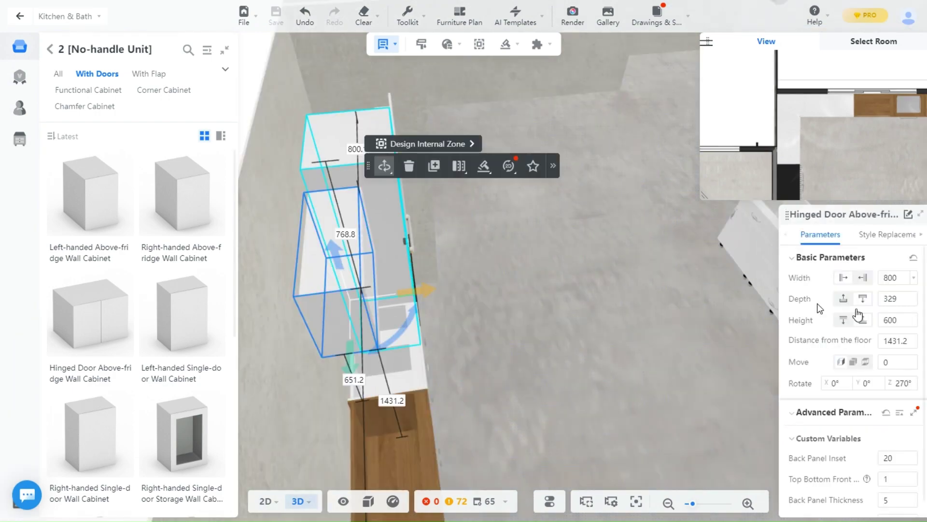
left_click(899, 298)
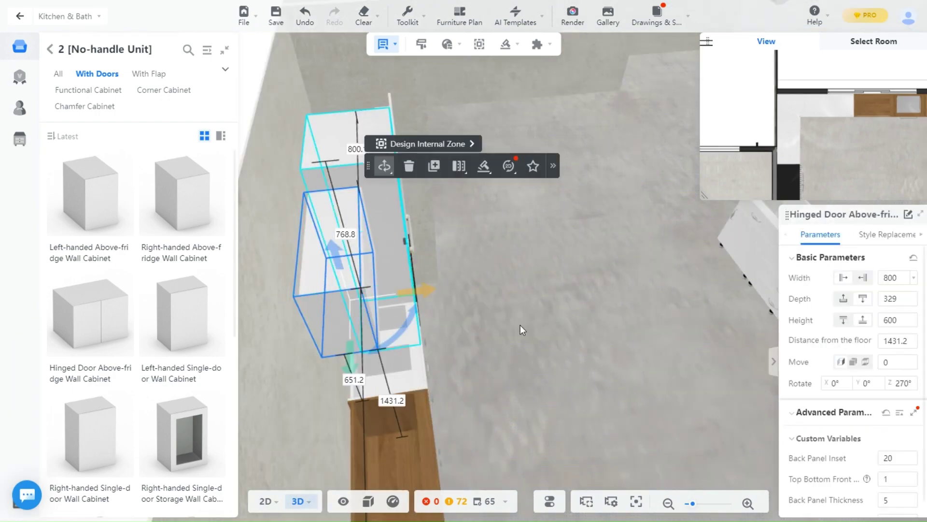
left_click_drag(521, 325, 385, 452)
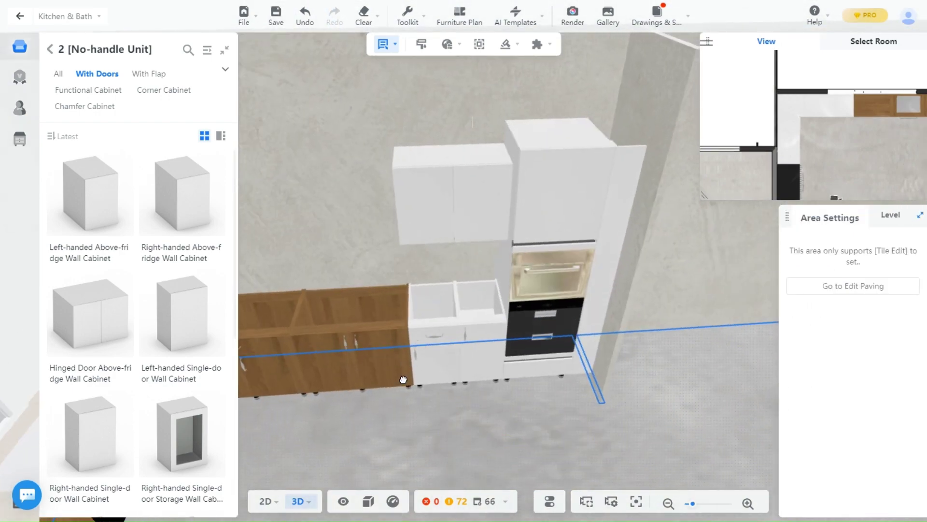
Step: Duplicate the hinged-door wall cabinet and place the copy directly beside it, above the wooden base cabinets
left_click(517, 196)
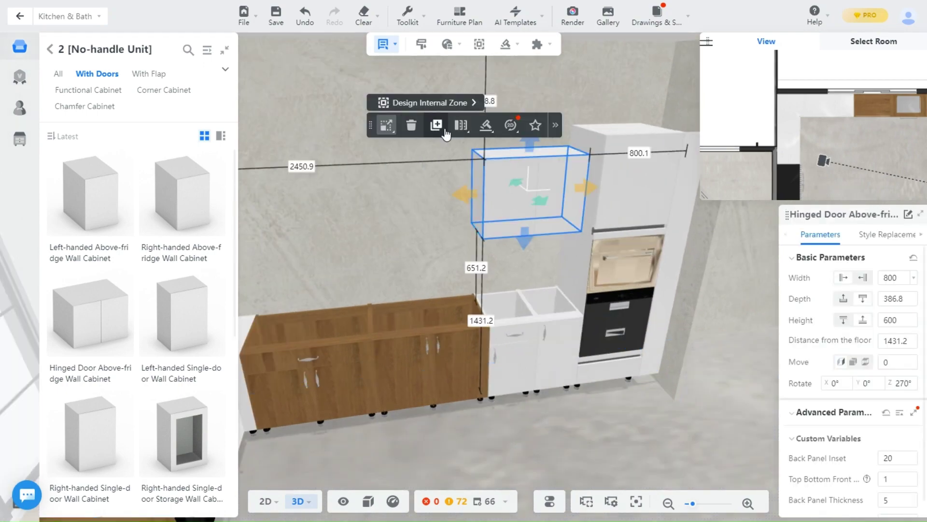
left_click(449, 212)
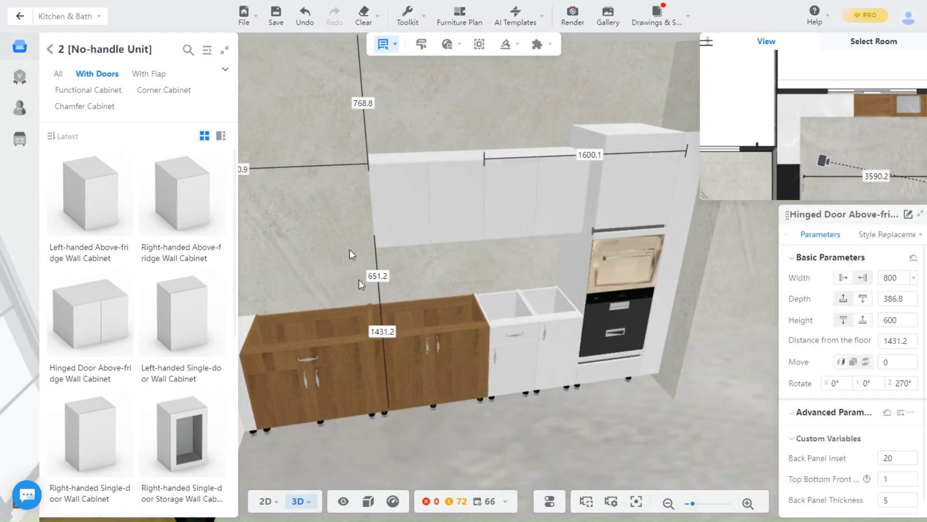
Step: In the 2D view, stretch the copied wall cabinet to about 889 mm wide to match the base cabinet edge, and return to 3D
left_click(266, 501)
scroll(583, 340, "down", 3)
scroll(477, 364, "up", 5)
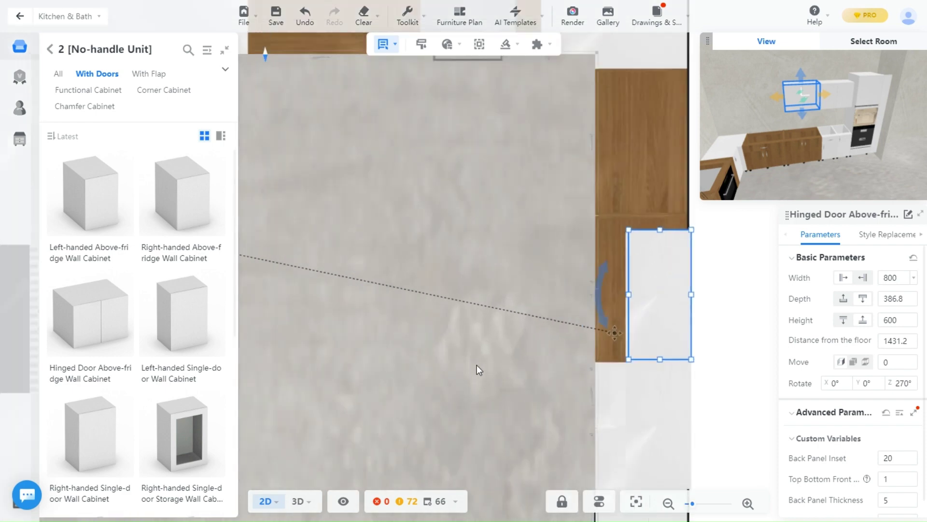
left_click_drag(476, 364, 335, 397)
right_click_drag(458, 301, 465, 456)
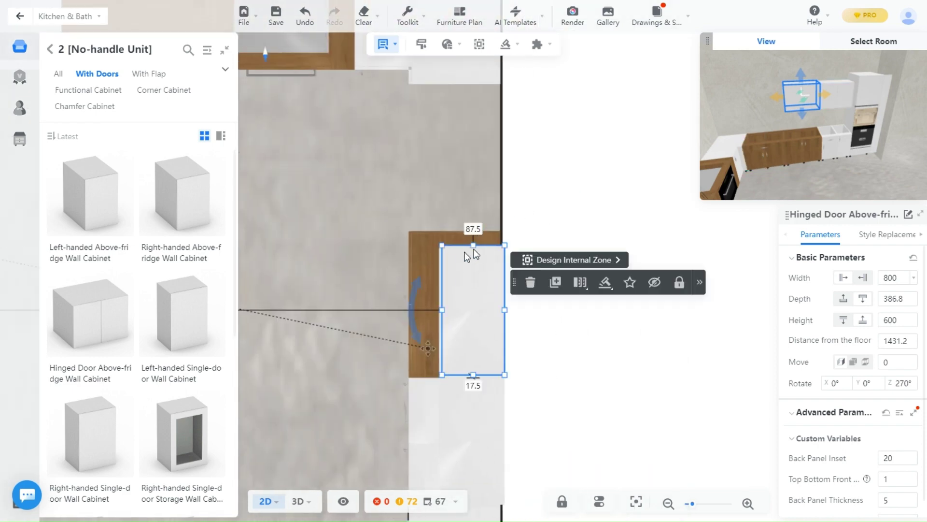
left_click(524, 311)
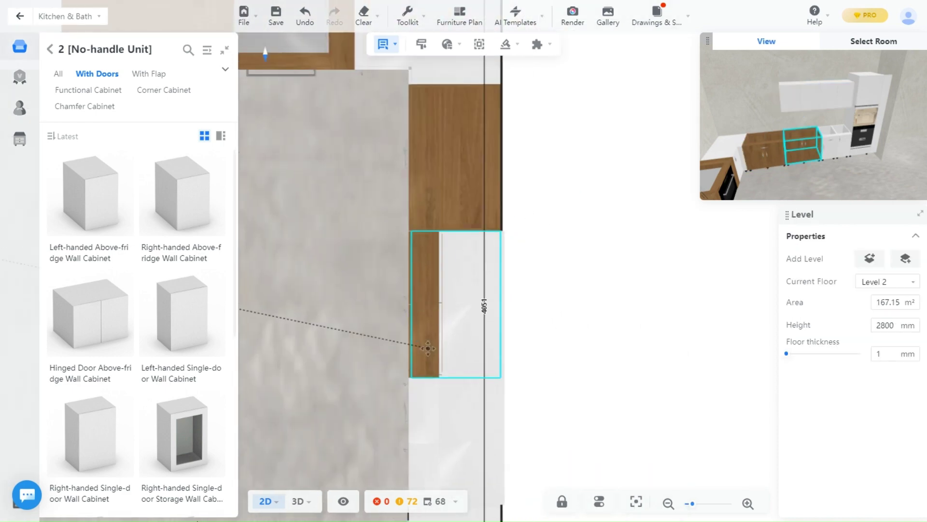
left_click(298, 501)
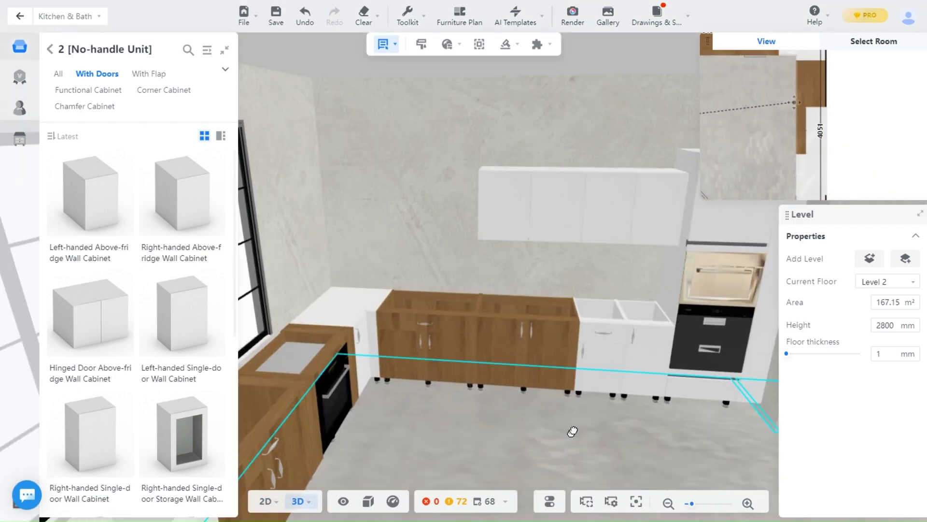
left_click_drag(575, 437, 572, 455)
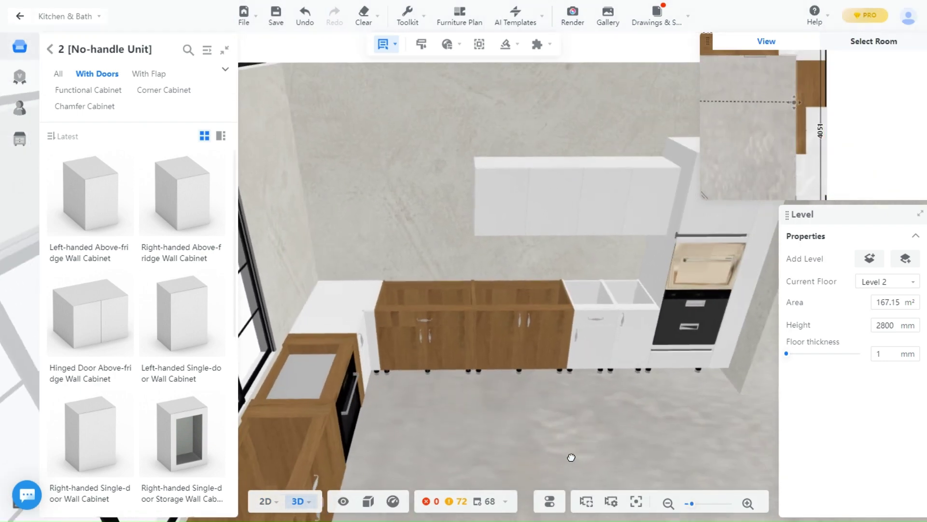
Step: From the No-handle Unit wall cabinets with flap, place a Double Upturning Door Wall Cabinet next to the hinged-door wall cabinets
left_click(51, 52)
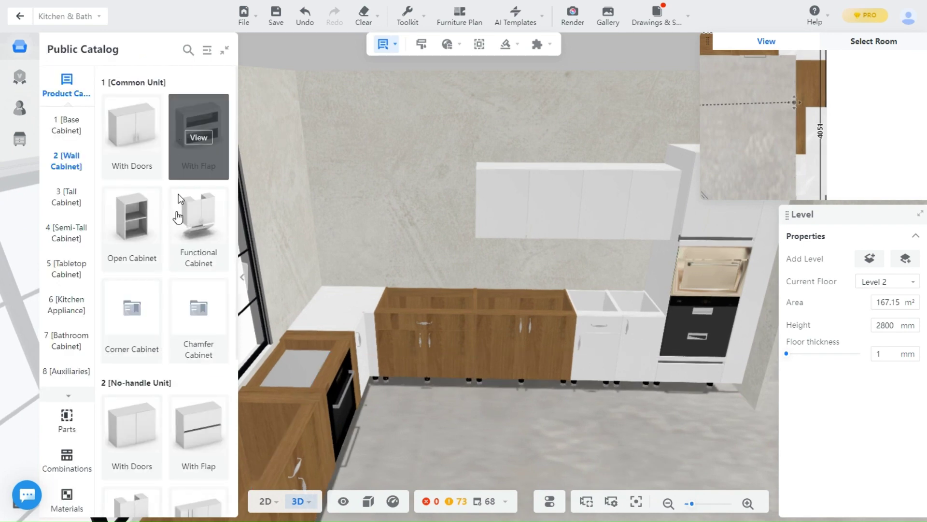
scroll(193, 363, "down", 2)
left_click(195, 356)
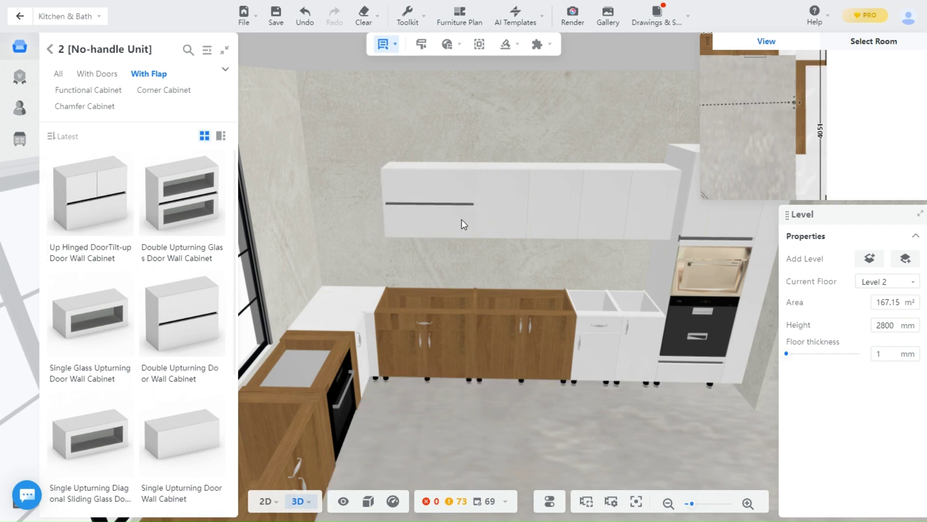
left_click(453, 237)
left_click(448, 428)
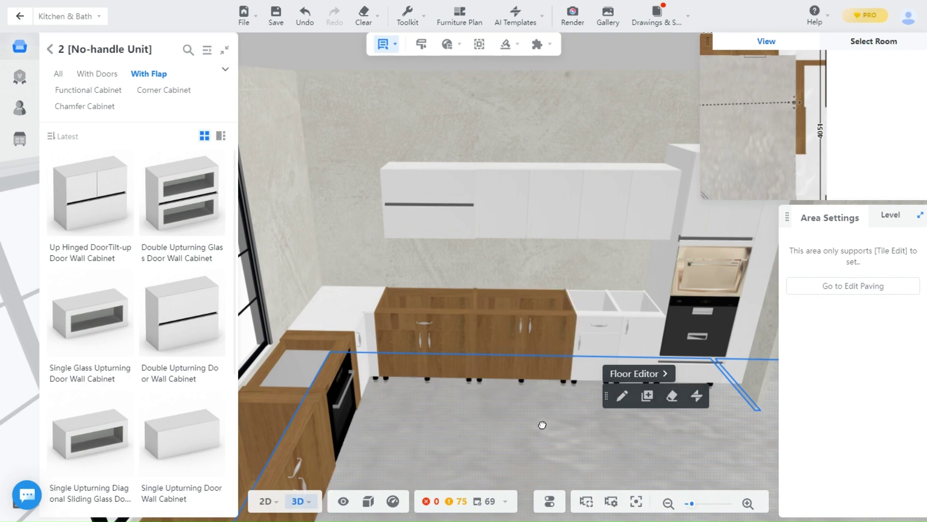
Step: Raise both hinged-door wall cabinets towards the top of the appliance tall cabinet, with the copy about 1593 mm above the floor
left_click_drag(542, 368, 554, 244)
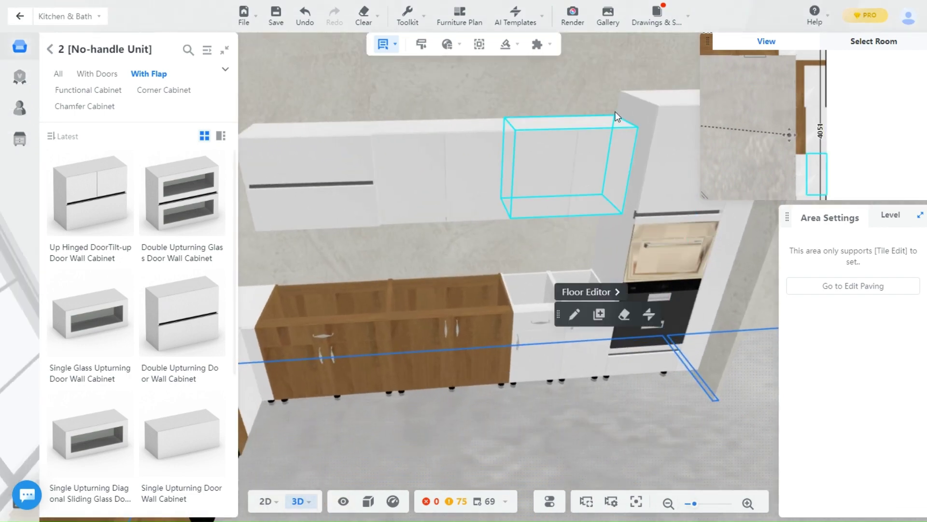
left_click(556, 144)
left_click(432, 93)
left_click_drag(581, 135, 562, 121)
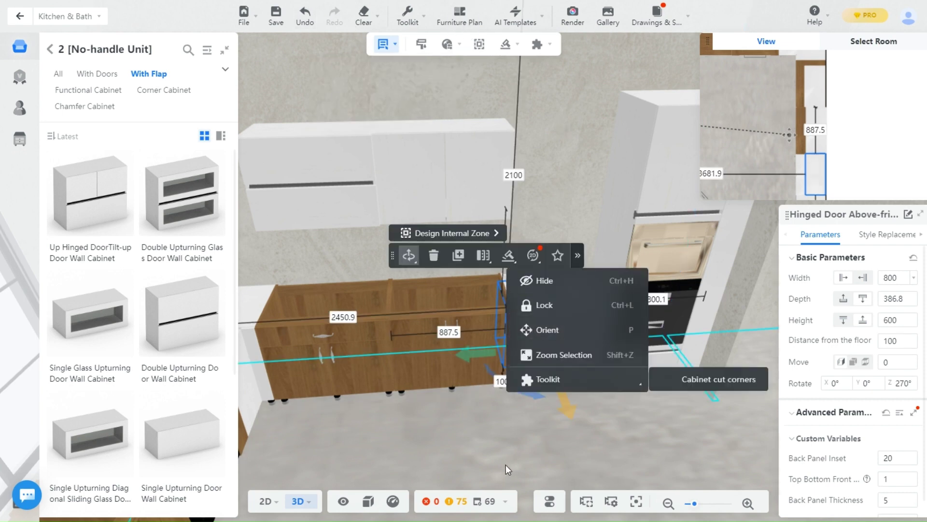
key("ctrl+z")
left_click_drag(566, 137, 568, 115)
left_click_drag(627, 158, 442, 109)
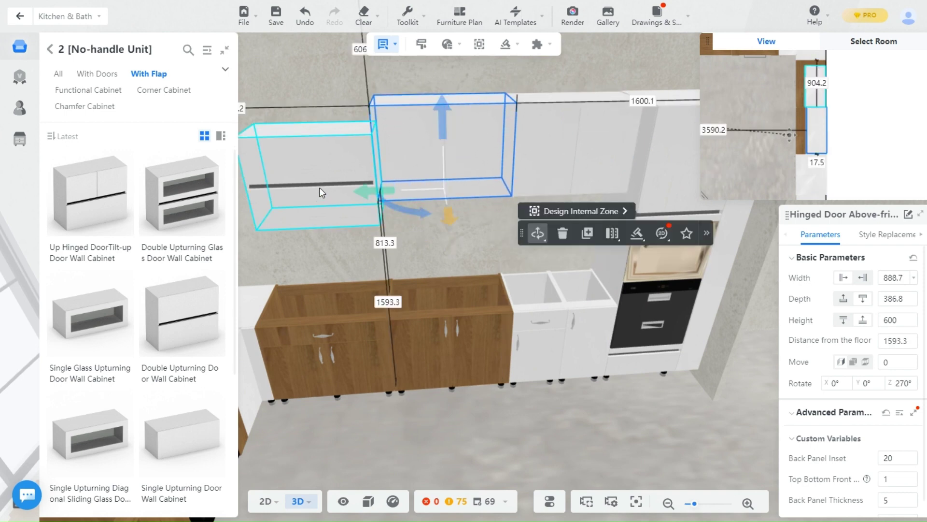
Step: Raise the Double Upturning Door Wall Cabinet to 1595 mm above the floor to line up with the neighbouring wall cabinets
left_click(317, 154)
left_click_drag(318, 133, 318, 155)
left_click(338, 261)
left_click_drag(338, 260, 285, 202)
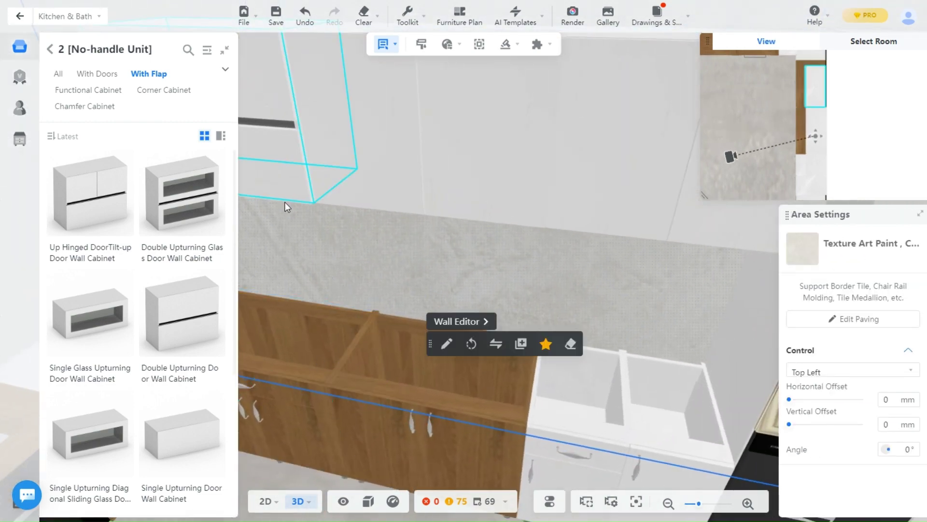
left_click(330, 152)
left_click_drag(315, 131, 314, 132)
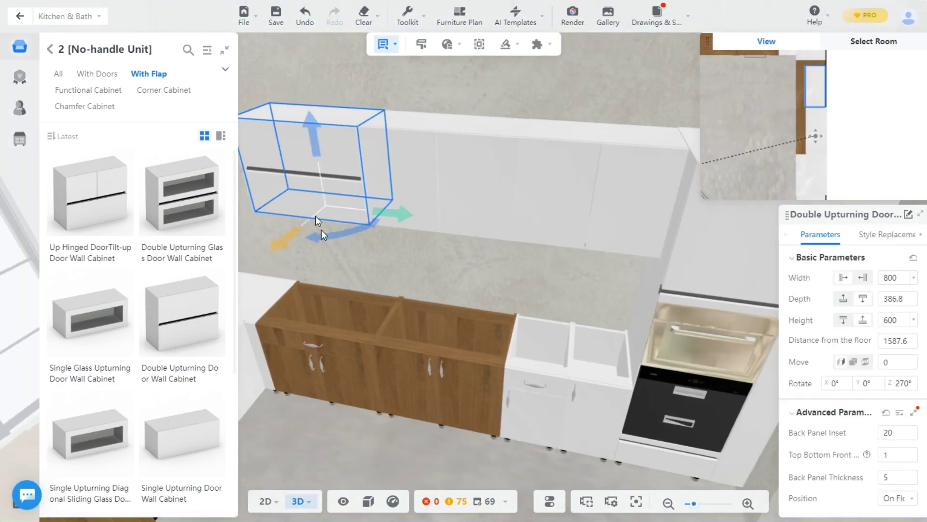
left_click(321, 230)
left_click_drag(373, 240, 441, 273)
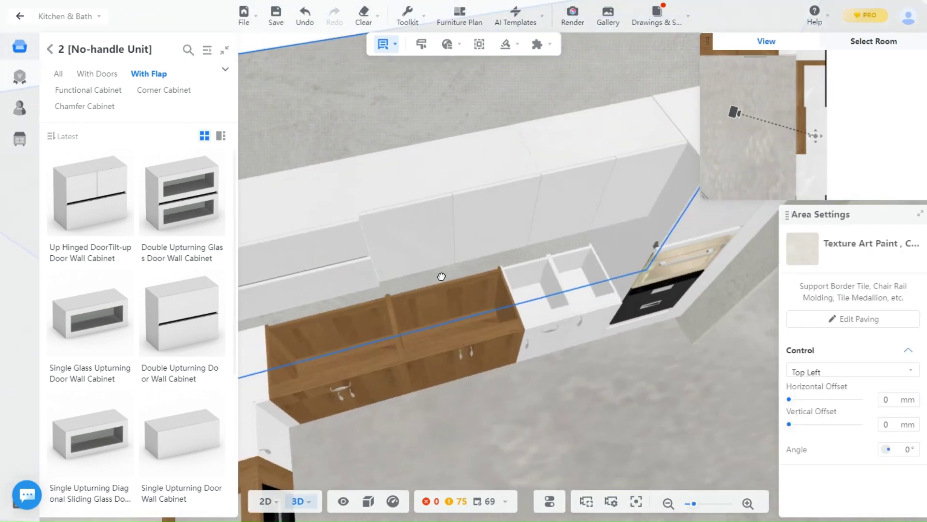
Step: Switch the flap wall cabinet's control mode and adjust the cabinet to sit flush with the adjacent hinged-door cabinet
left_click(327, 265)
left_click(384, 151)
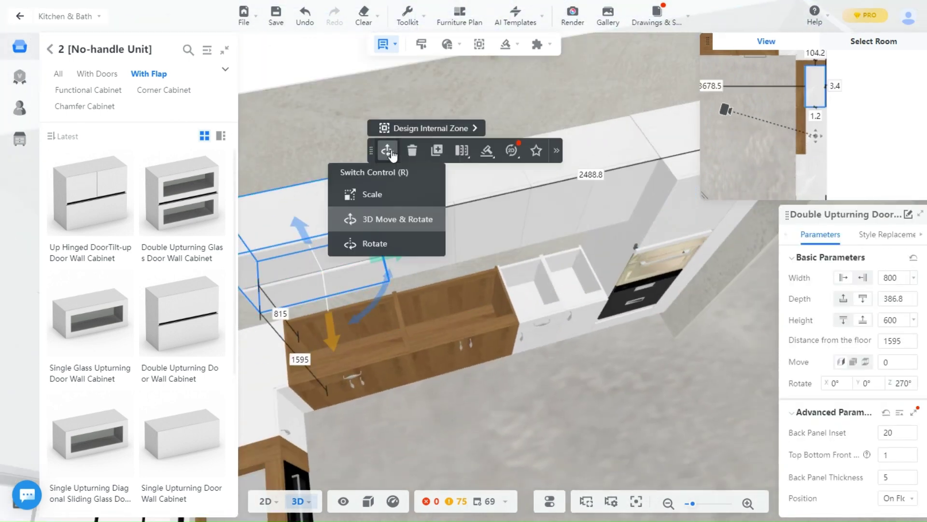
left_click(342, 240)
left_click_drag(313, 287, 336, 237)
left_click(323, 155)
left_click_drag(323, 155, 541, 435)
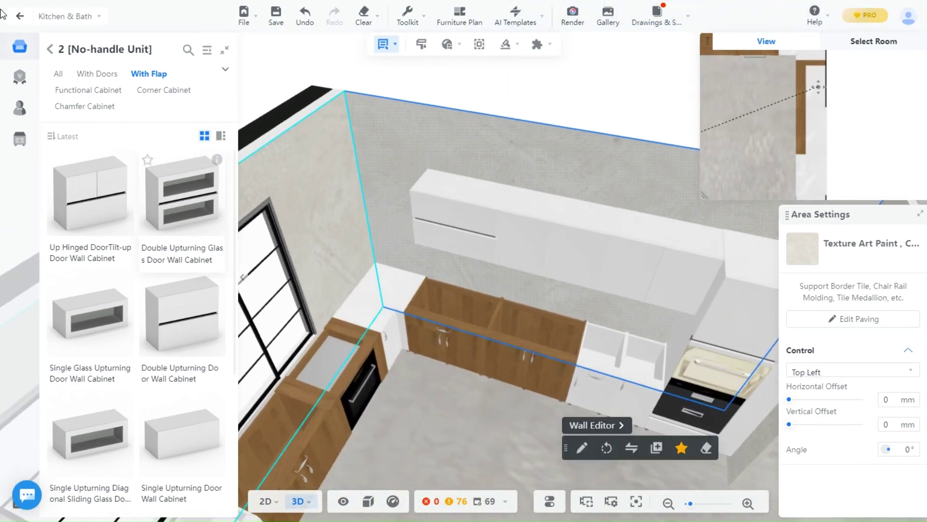
Step: Open the Corner Cabinet models in the Wall Cabinet catalog and browse them for a suitable corner unit
left_click(50, 49)
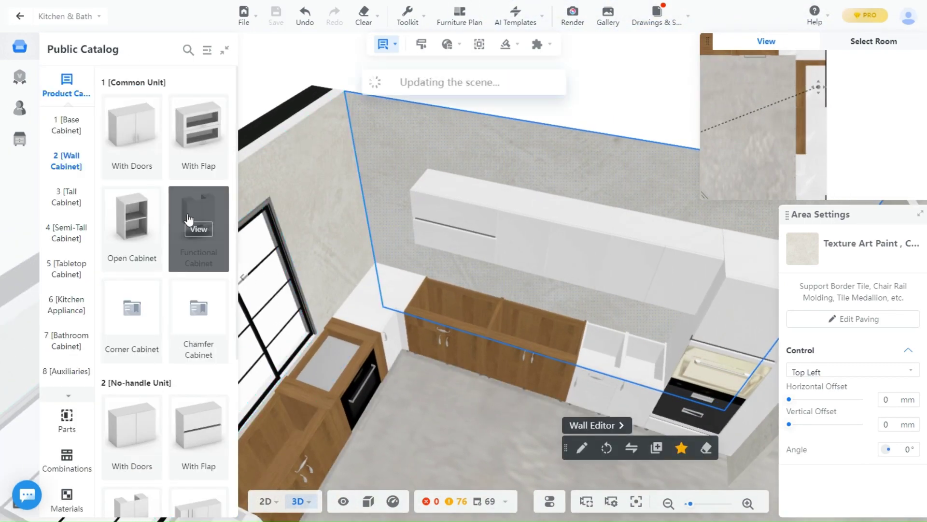
scroll(183, 299, "down", 3)
left_click(132, 162)
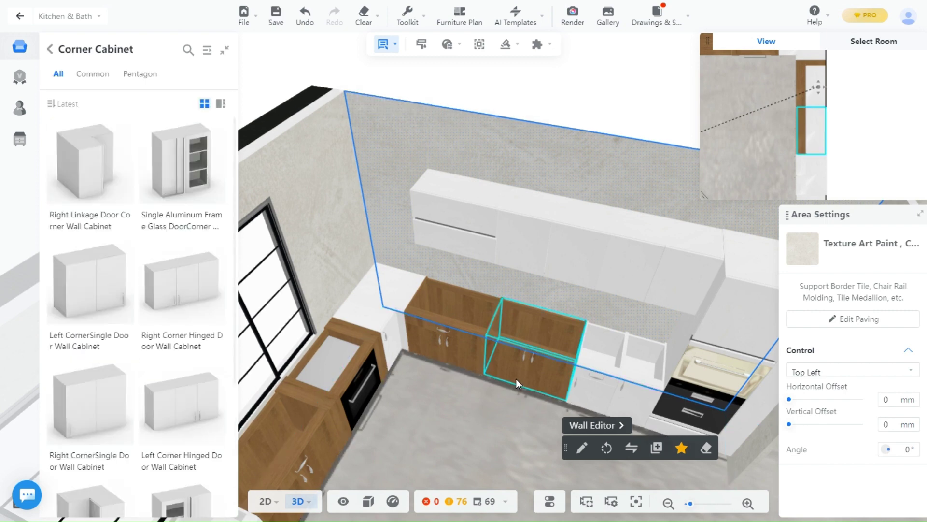
scroll(121, 344, "down", 3)
key("Escape")
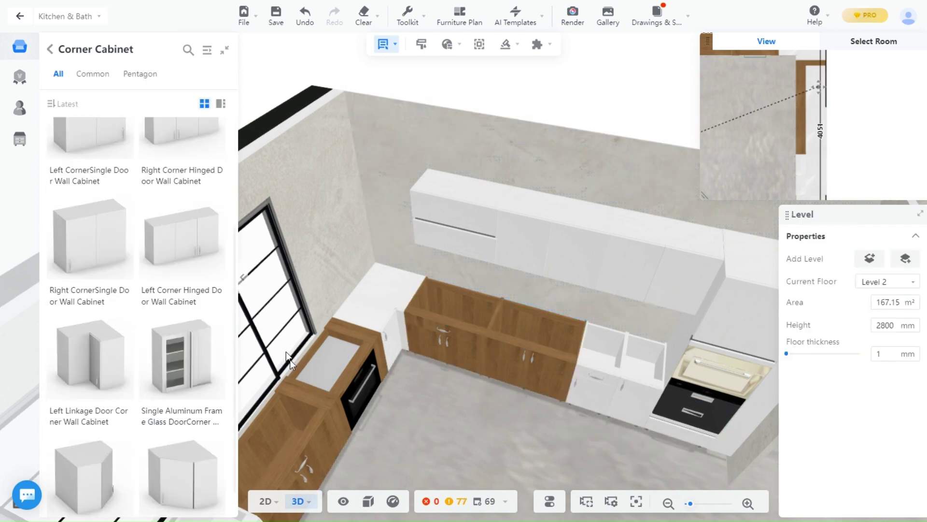
Step: Place a Left Linkage Door Corner Wall Cabinet in the room corner above the base corner cabinet and check it in 3D
left_click(574, 309)
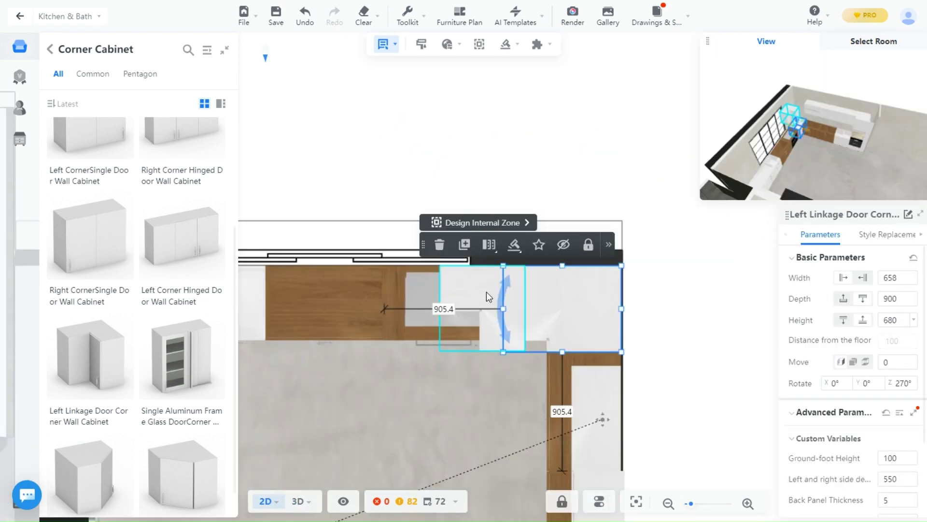
left_click(572, 308)
left_click(569, 331)
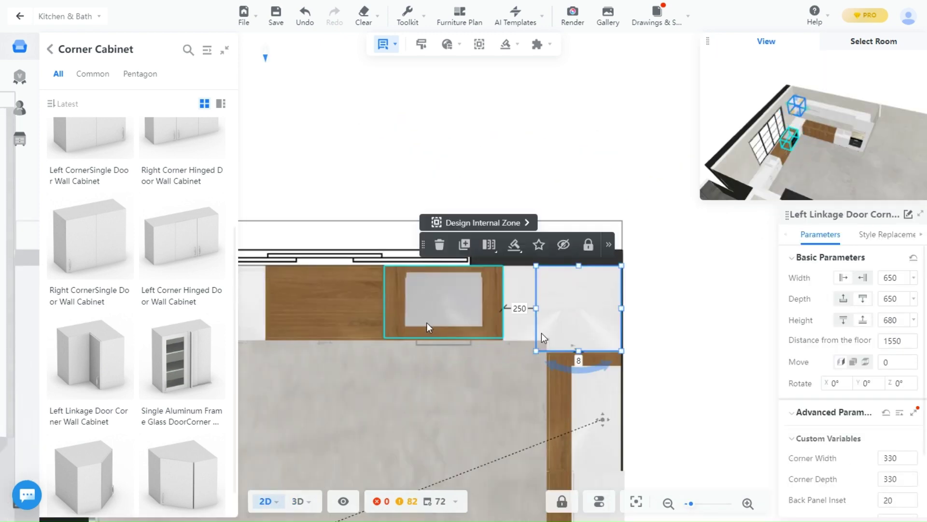
left_click(300, 505)
left_click(470, 432)
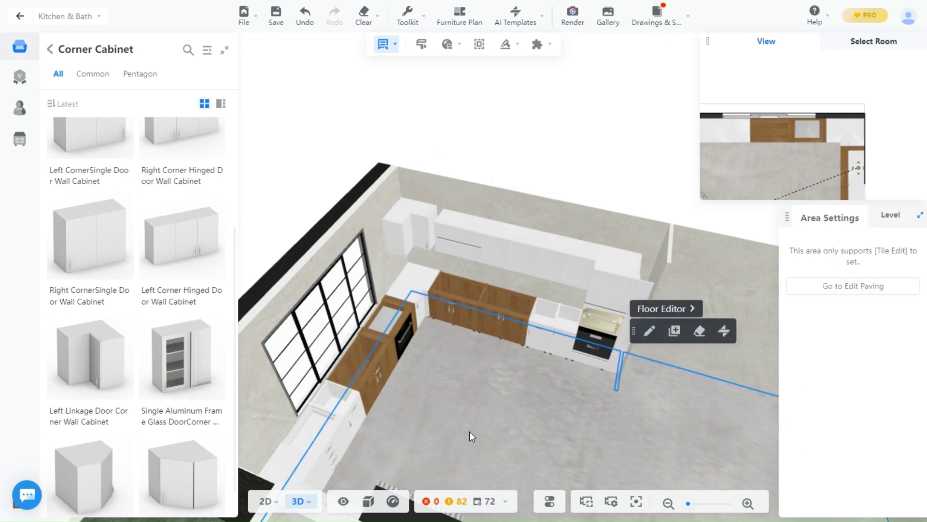
left_click_drag(427, 421, 367, 251)
left_click(367, 251)
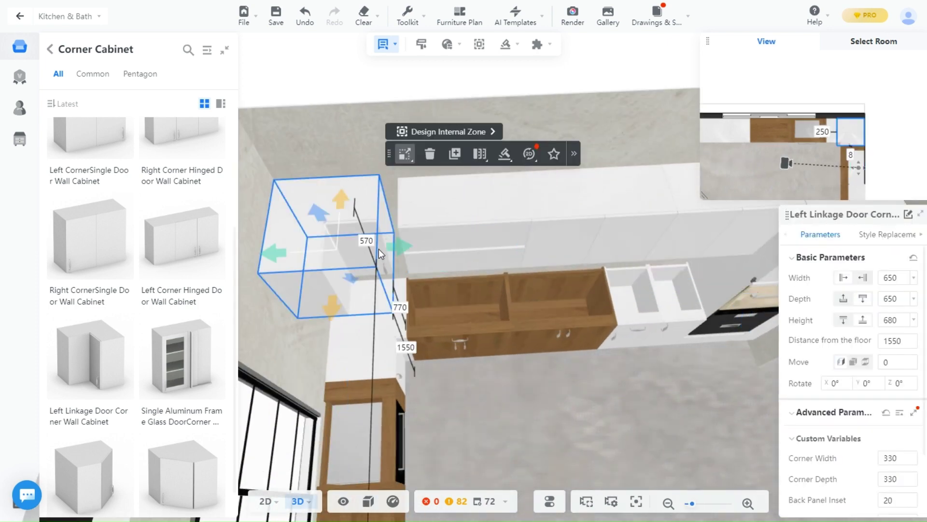
Step: Switch the Double Upturning Door Wall Cabinet to the 3D Move & Rotate control and shift it back towards the wall
left_click(523, 415)
left_click_drag(523, 415, 625, 429)
left_click(442, 263)
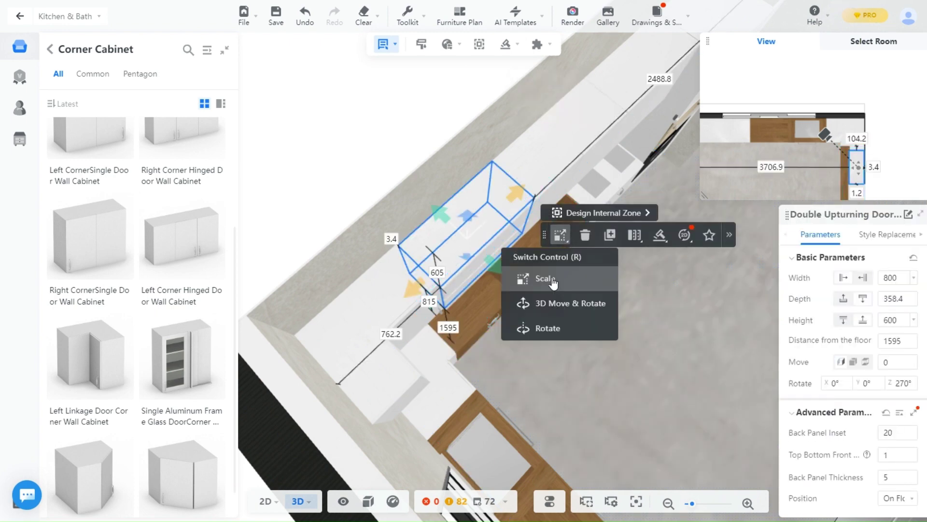
left_click(513, 297)
left_click(639, 324)
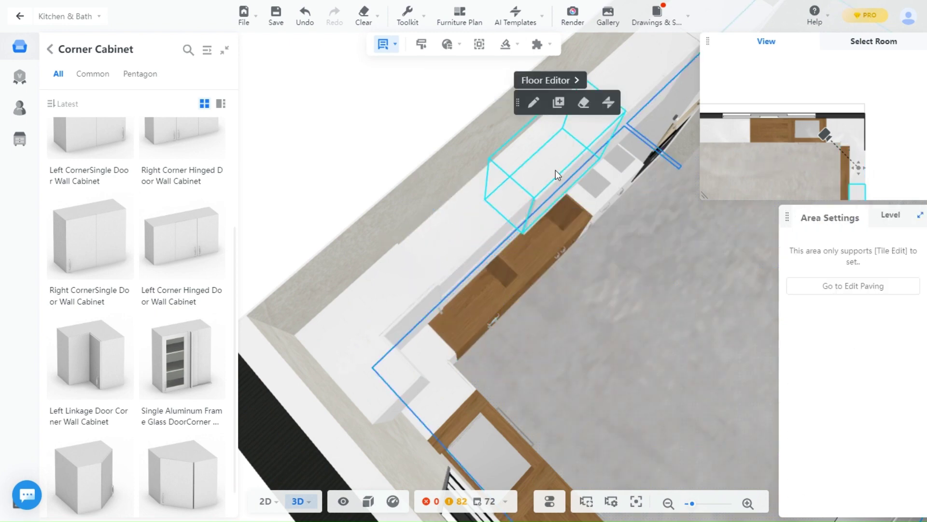
left_click(555, 170)
left_click_drag(592, 215, 668, 160)
left_click_drag(574, 341, 302, 219)
Step: Set the corner wall cabinet's depth to 762.2 mm and its height to 600 mm to match the neighbouring flap cabinet
left_click(416, 182)
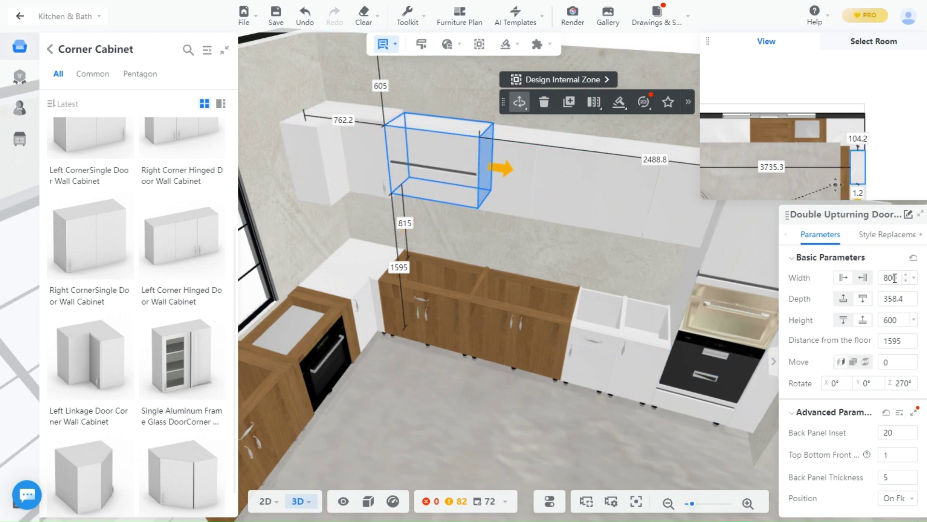
left_click(364, 162)
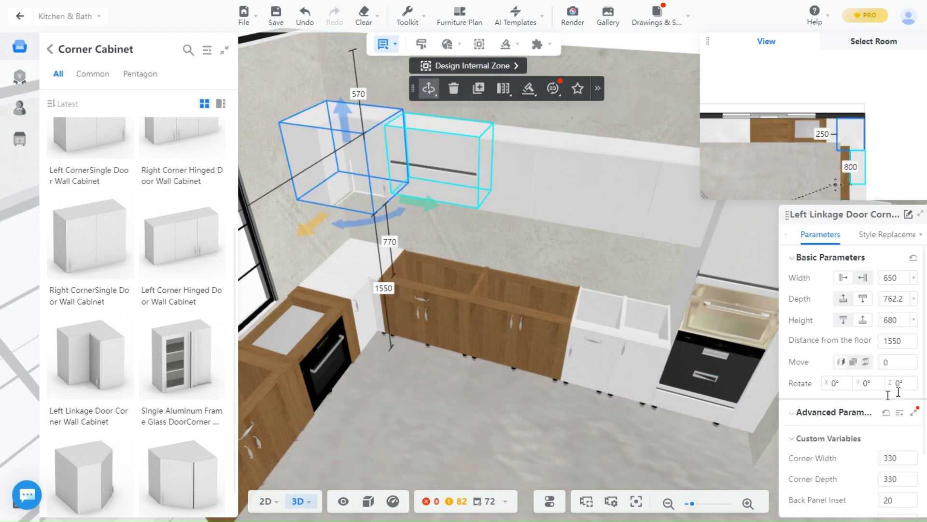
left_click(900, 321)
type("00")
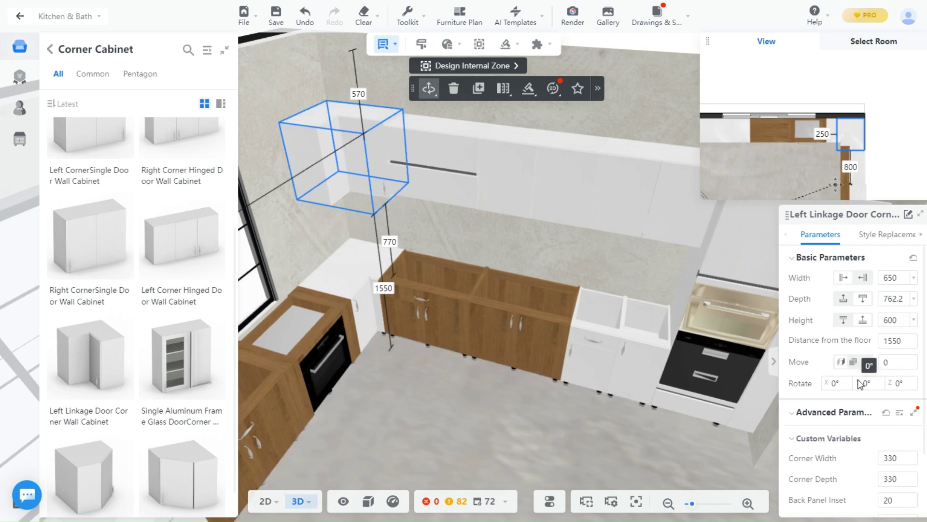
Step: Place an Open Wall Cabinet between the window and the corner wall cabinet and widen it to 457.8 mm
left_click(411, 406)
left_click_drag(410, 406, 623, 376)
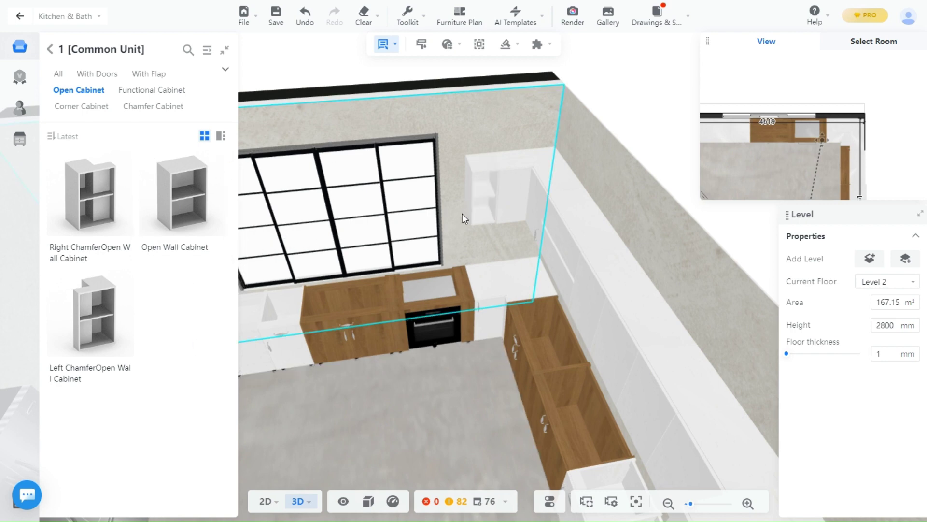
scroll(462, 213, "up", 2)
left_click(472, 179)
left_click_drag(454, 176, 431, 178)
left_click(369, 416)
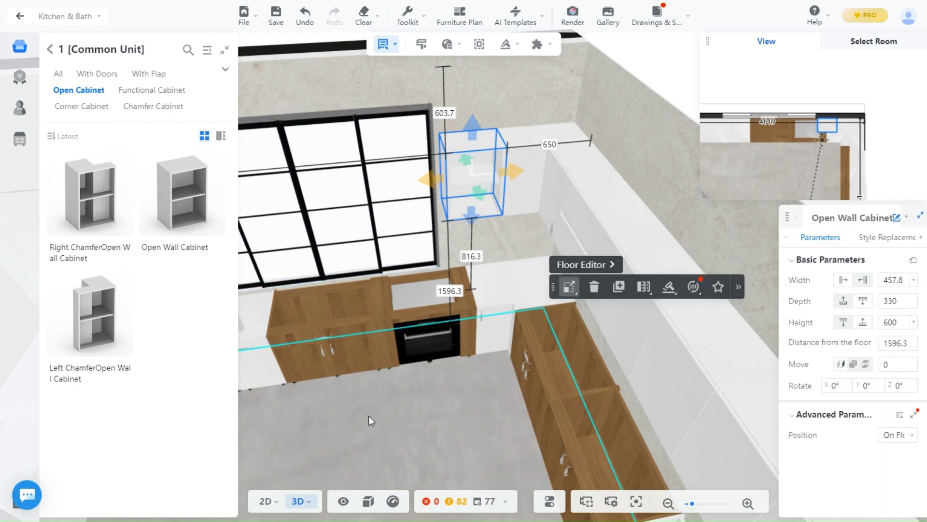
Step: Select the base cabinets along all three walls, including the corner units and those beside the refrigerator
scroll(482, 363, "down", 4)
scroll(466, 413, "up", 8)
scroll(467, 414, "down", 6)
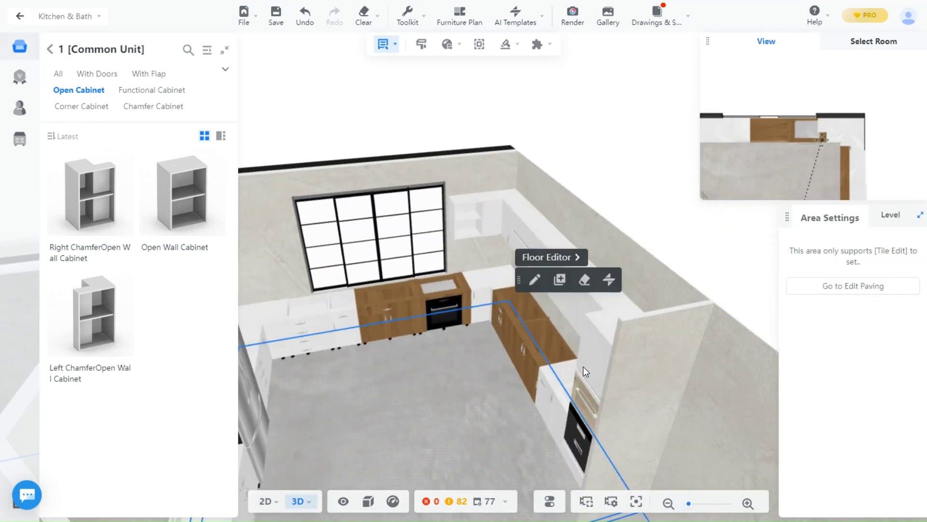
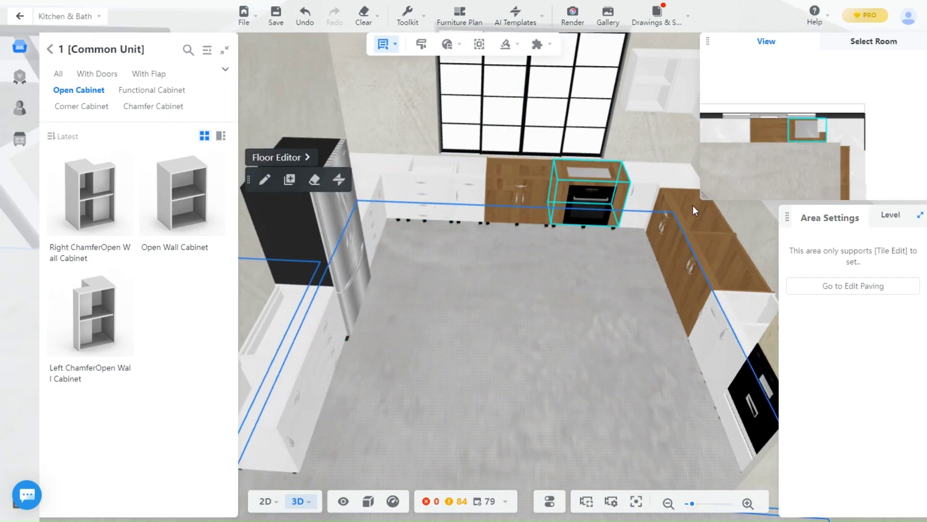
left_click_drag(714, 367, 534, 346)
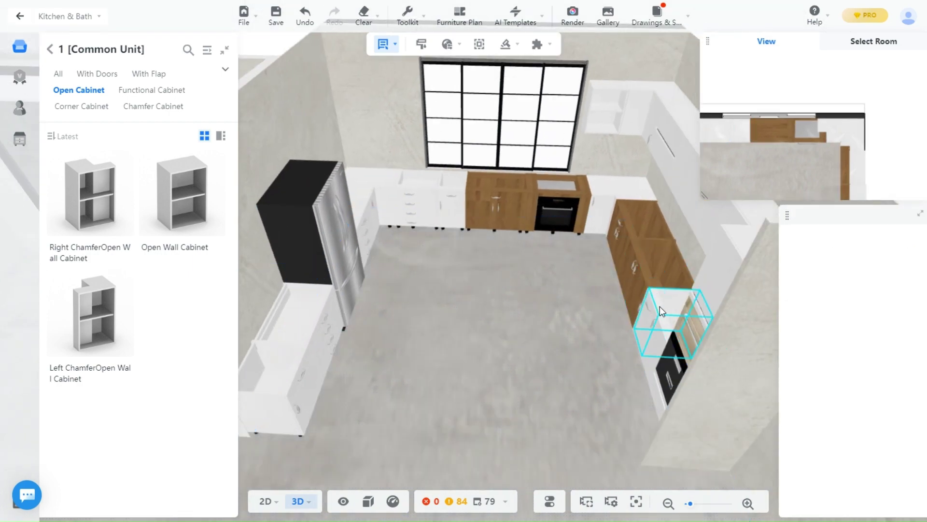
left_click(653, 338)
left_click_drag(586, 320, 578, 197)
left_click(542, 149, "shift")
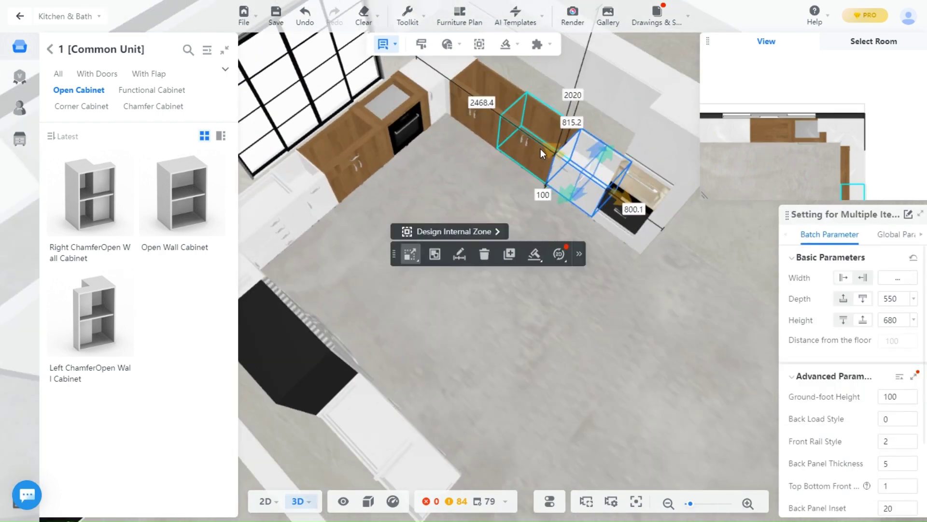
left_click(481, 115, "shift")
left_click(435, 89, "shift")
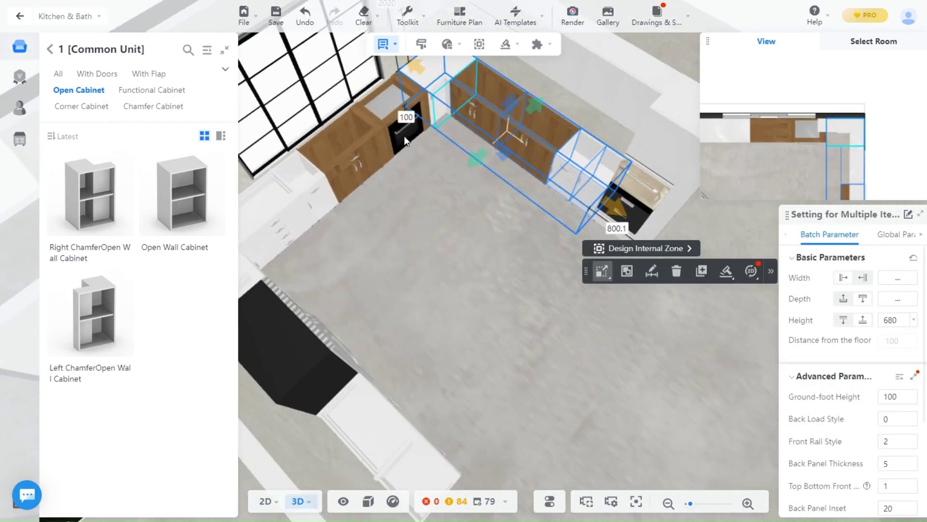
left_click(379, 154, "shift")
left_click(358, 173, "shift")
left_click(297, 203, "shift")
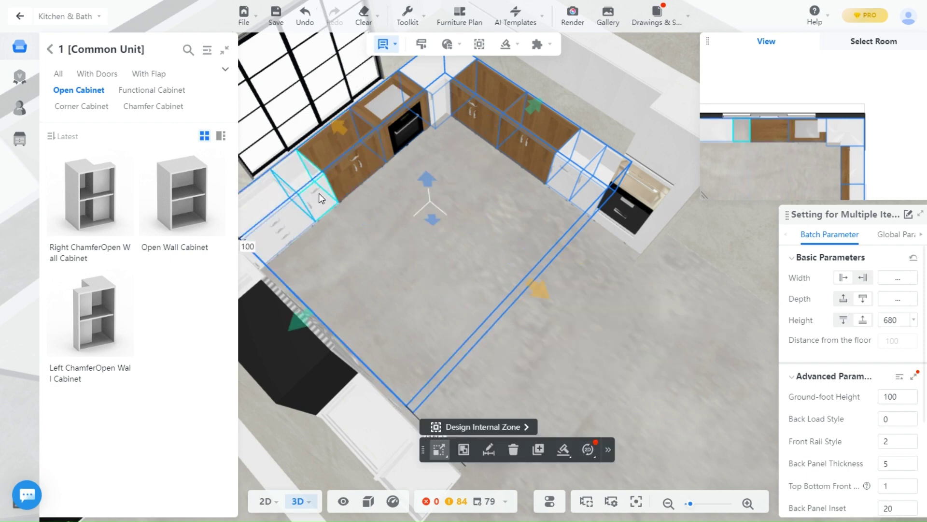
left_click(246, 273, "shift")
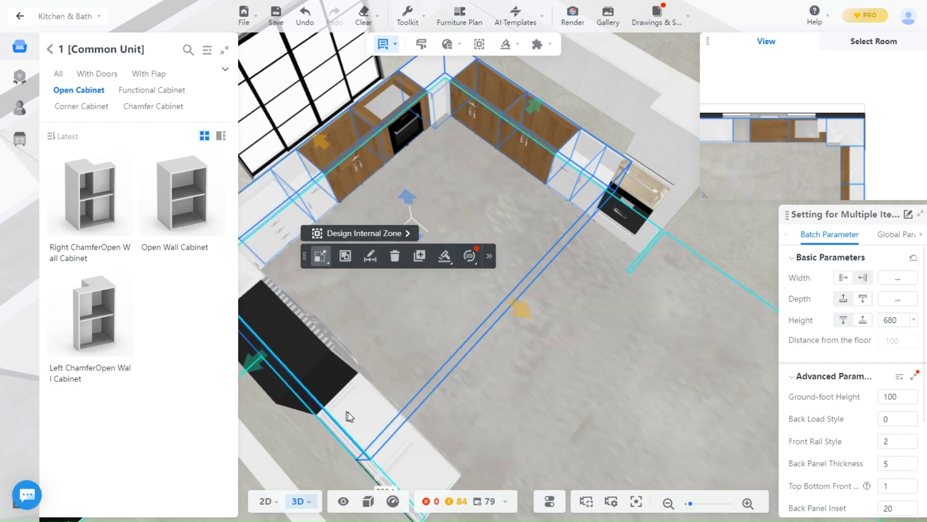
left_click(411, 468, "shift")
Step: Start creating a countertop over the selected base cabinets and check the highlighted cabinet runs
left_click_drag(482, 429, 447, 131)
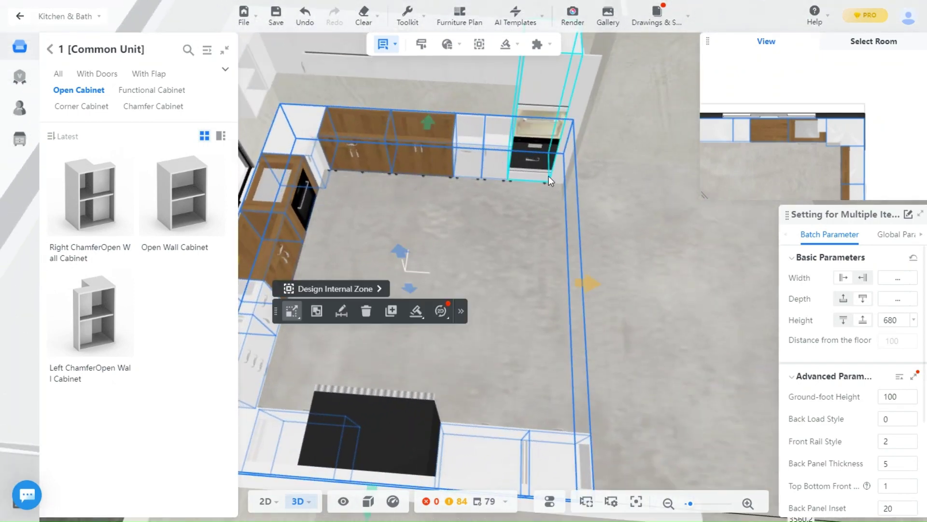
left_click(506, 44)
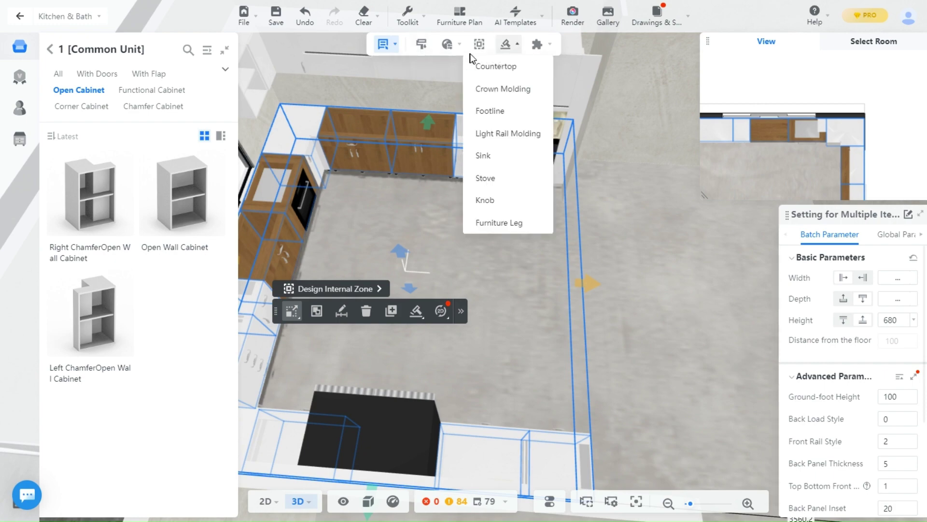
left_click(484, 70)
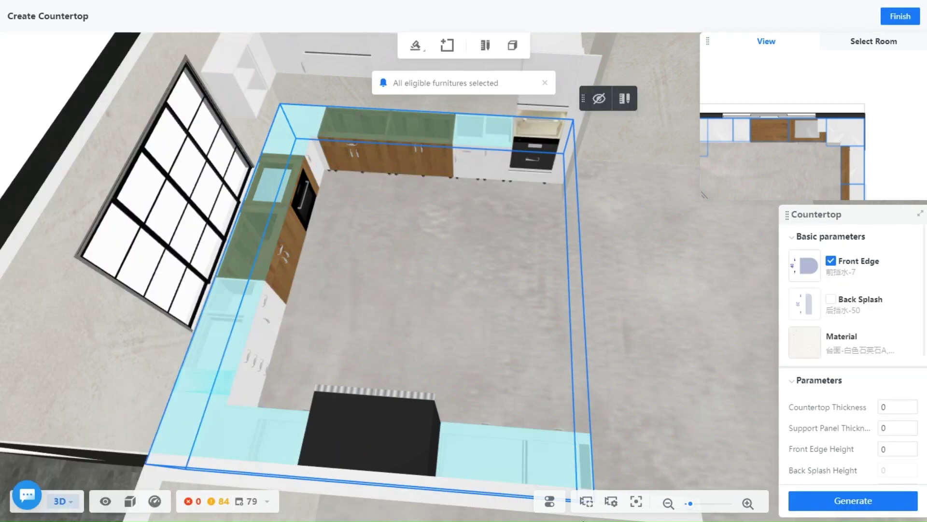
scroll(681, 320, "up", 3)
left_click_drag(681, 319, 631, 286)
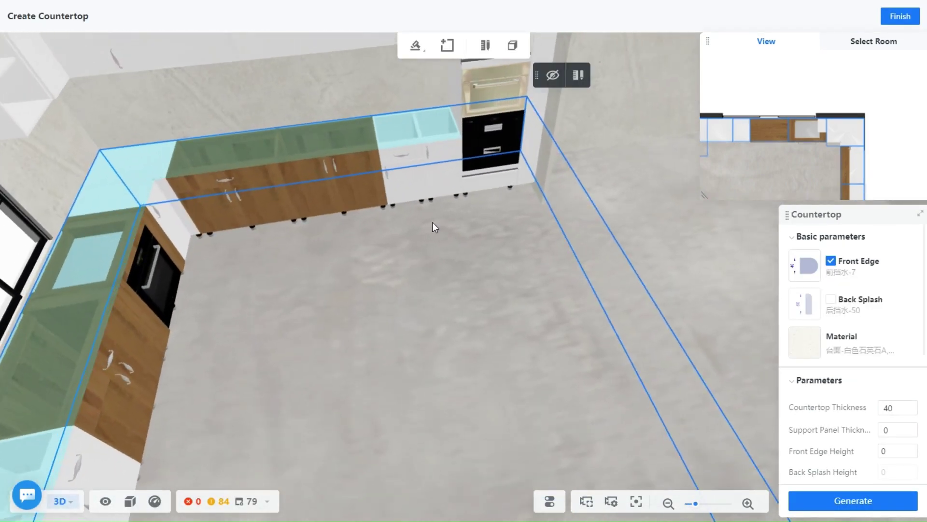
left_click_drag(481, 317, 401, 314)
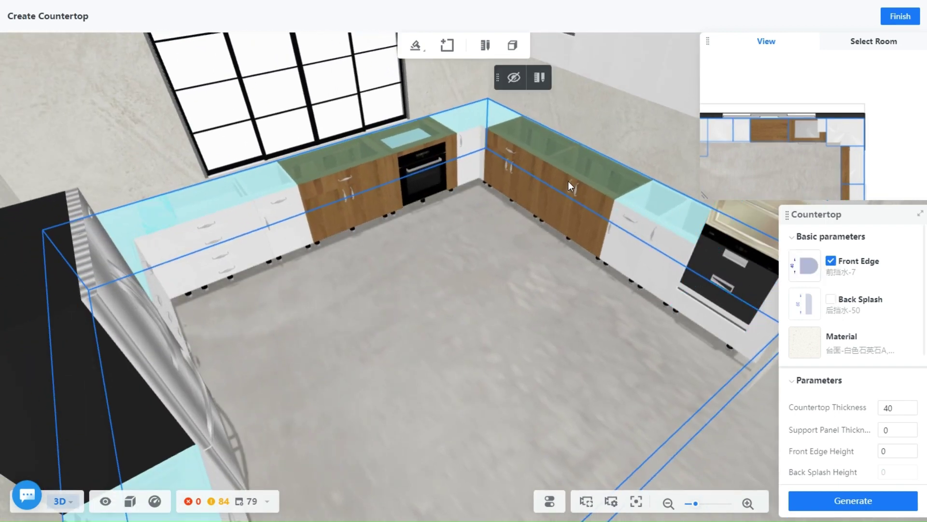
Step: Browse the front edge profiles in the public catalog and apply Countertop6 to the countertop
left_click(804, 269)
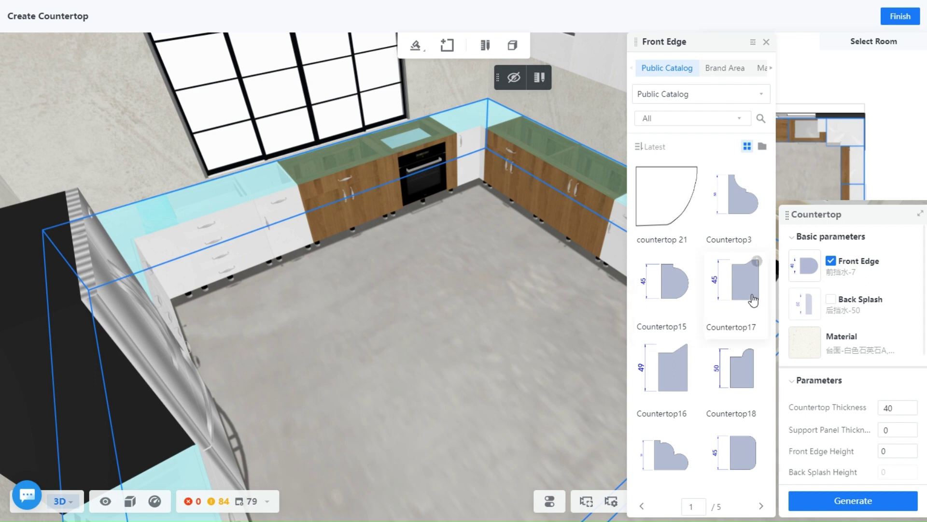
scroll(681, 406, "down", 3)
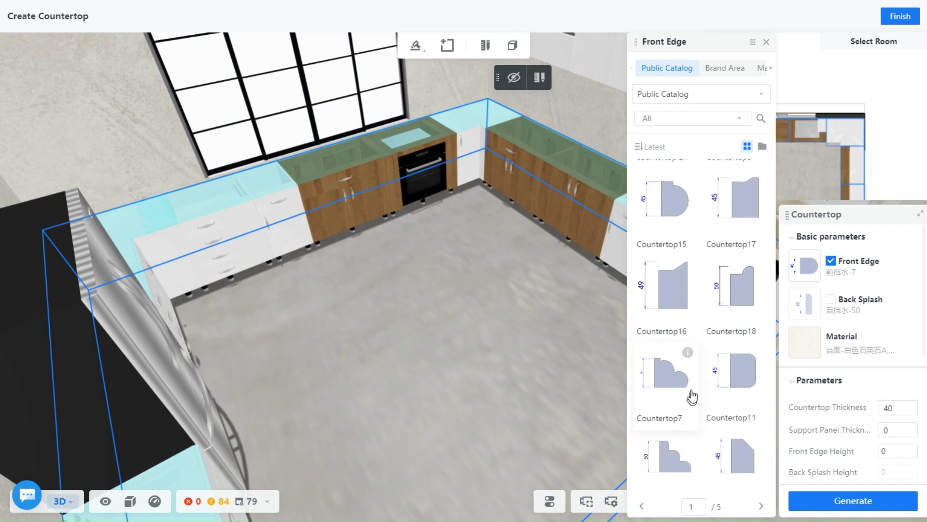
scroll(722, 338, "down", 10)
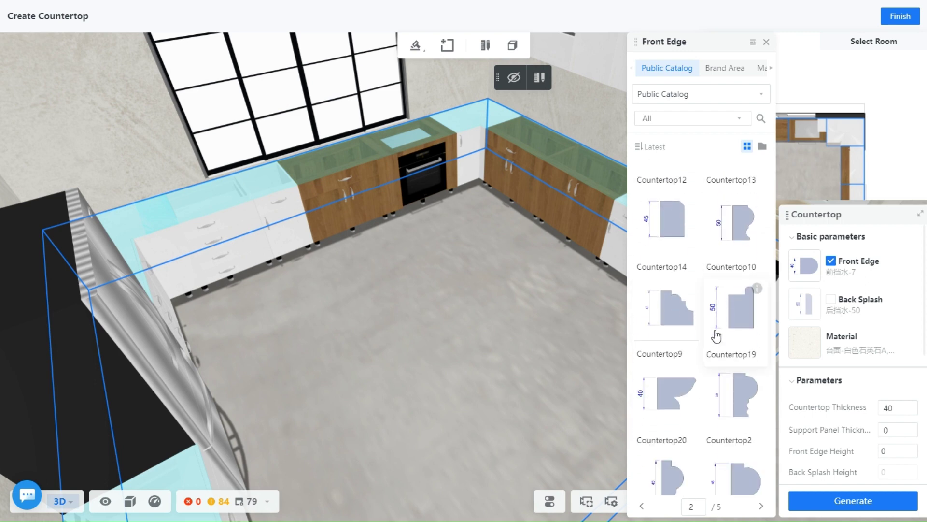
scroll(714, 338, "down", 5)
scroll(695, 231, "up", 2)
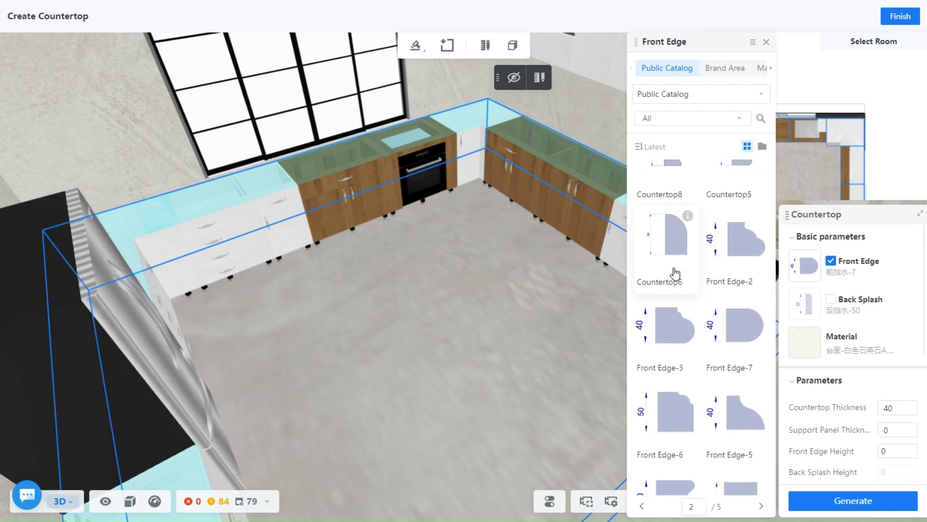
scroll(681, 261, "down", 5)
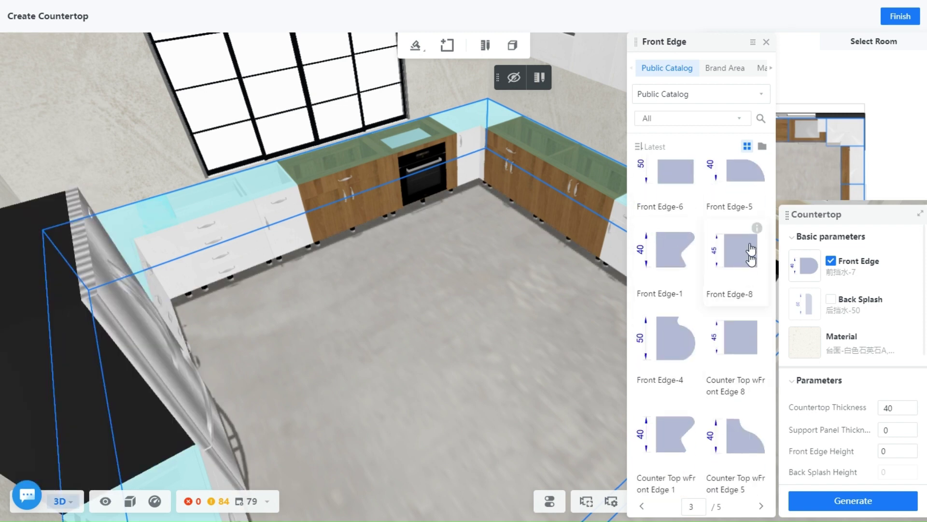
mouse_move(684, 318)
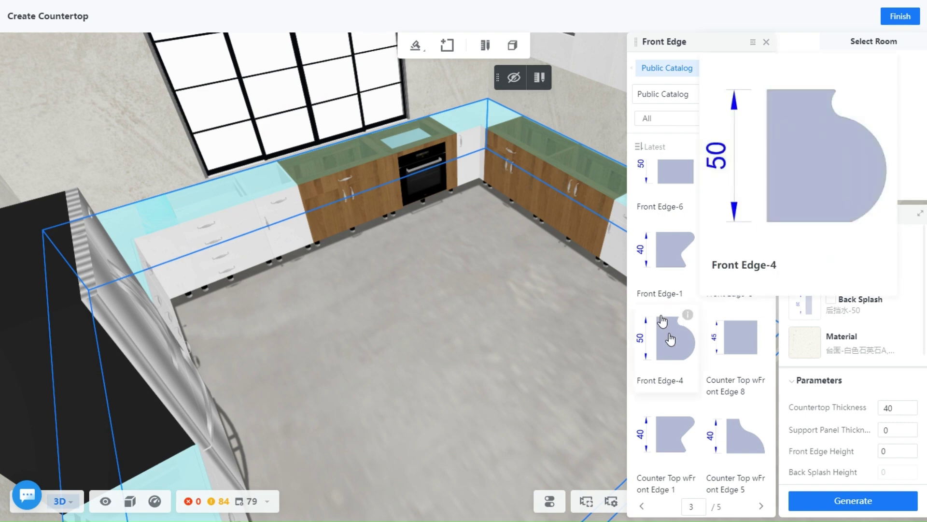
scroll(716, 343, "up", 5)
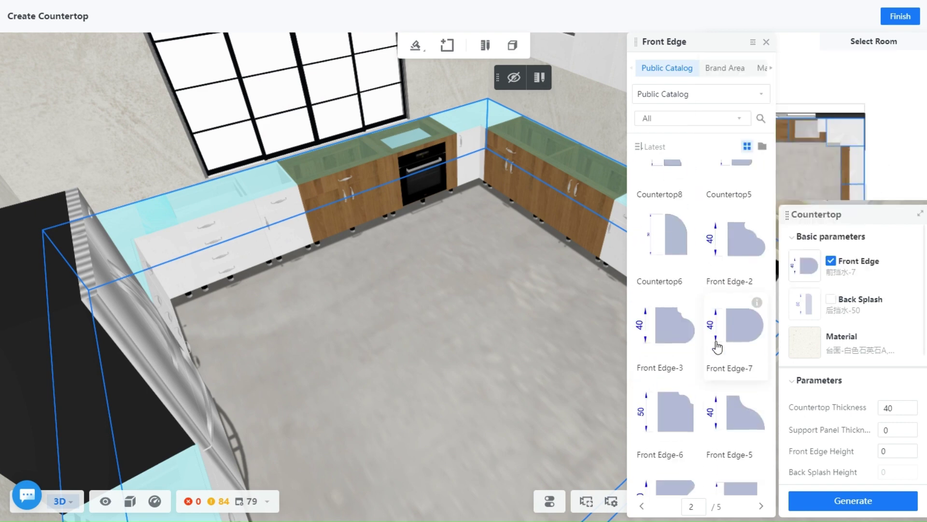
left_click(658, 248)
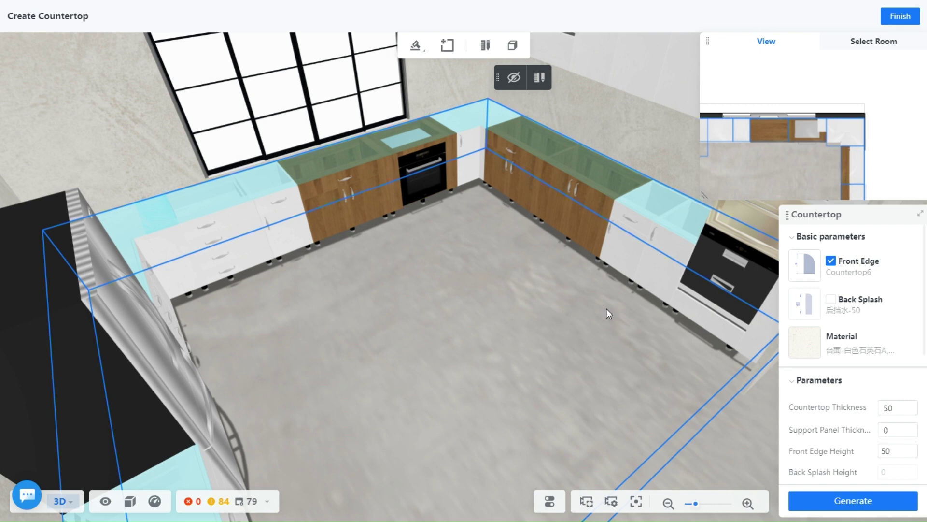
Step: Enable the countertop's back splash and choose the Back Splash-70 profile for it
left_click(831, 301)
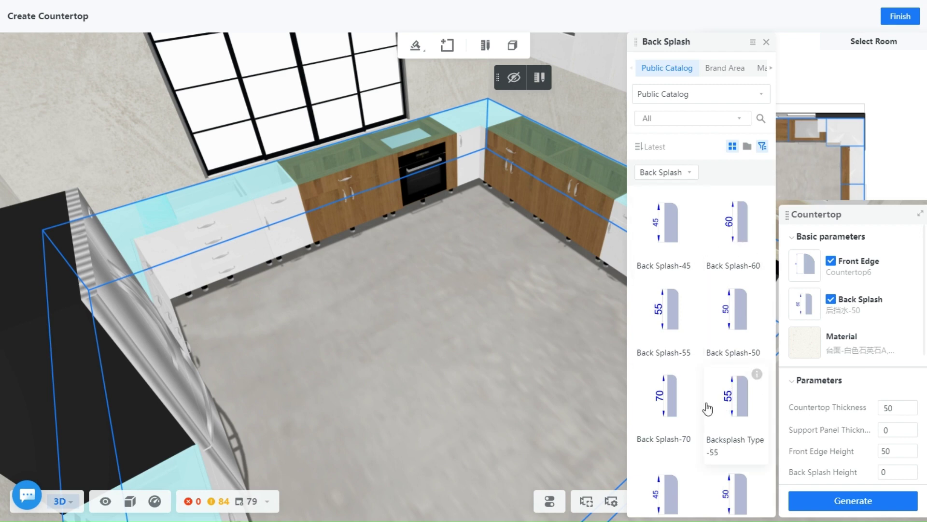
scroll(708, 408, "down", 5)
scroll(710, 425, "down", 2)
scroll(712, 439, "up", 6)
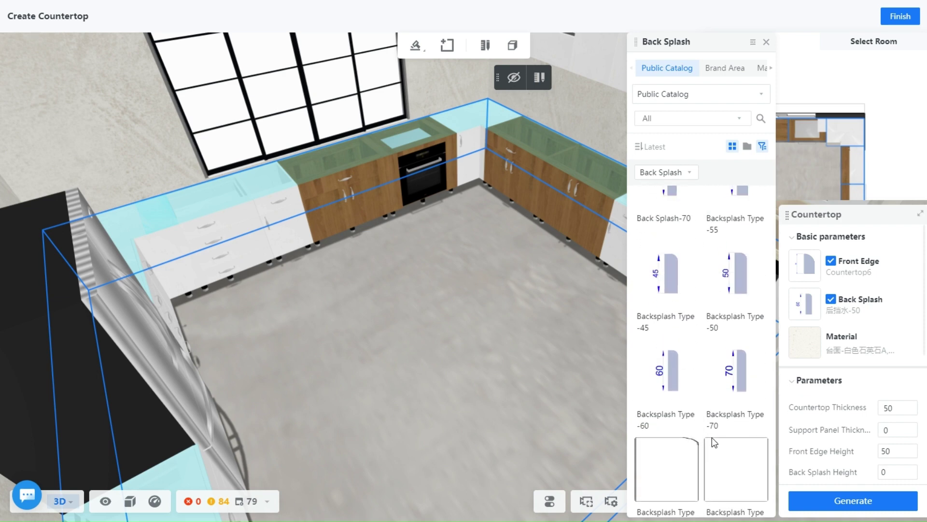
scroll(715, 437, "up", 2)
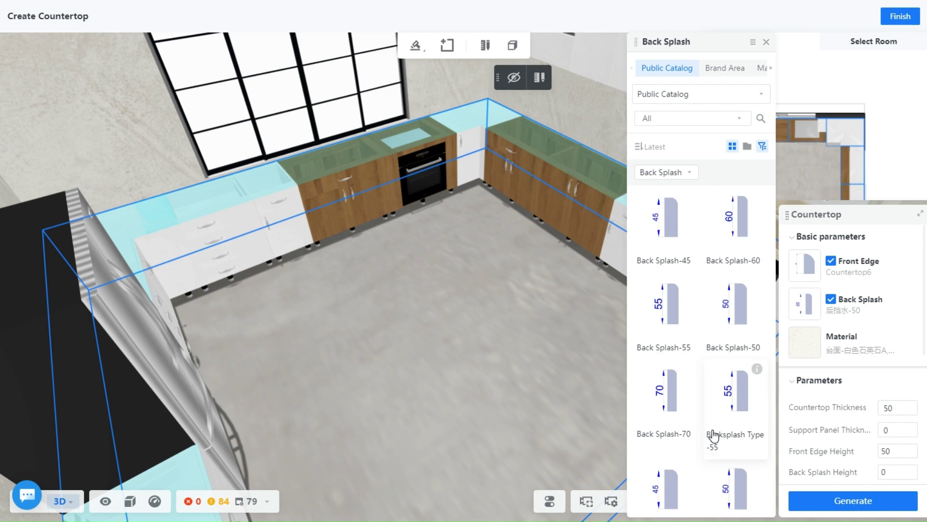
left_click(675, 402)
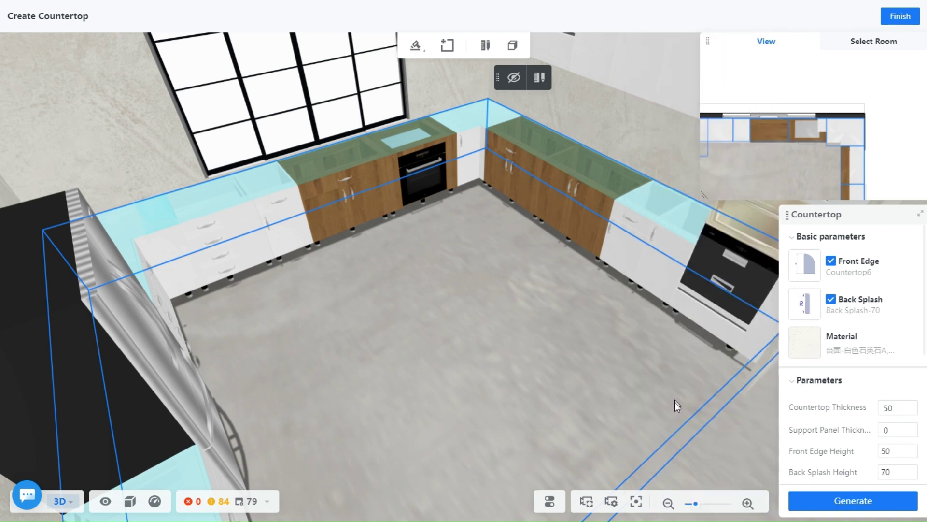
Step: Open the countertop's material choices and search the public catalog for marble
left_click(803, 344)
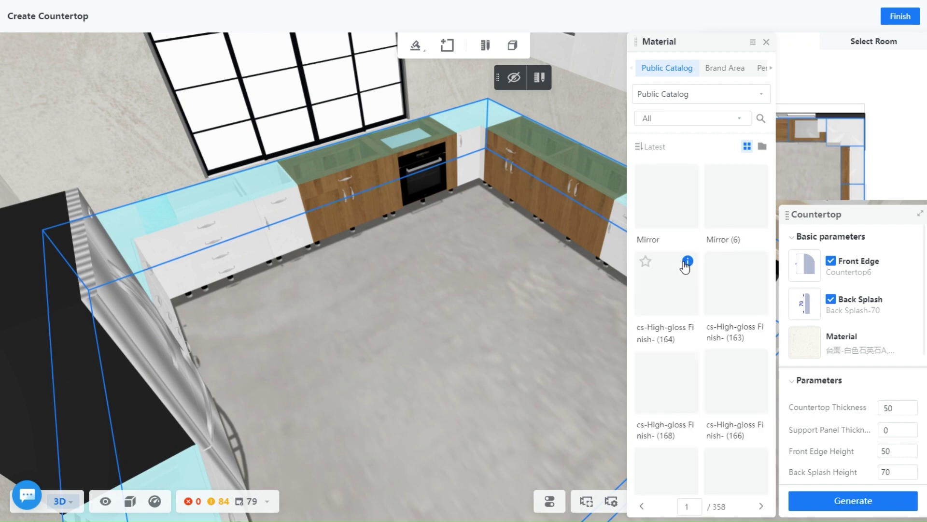
left_click(761, 118)
type("marble")
key("Return")
Step: Browse the marble materials, apply Marble X-1 to the countertop and generate it
scroll(678, 337, "down", 2)
scroll(708, 405, "down", 5)
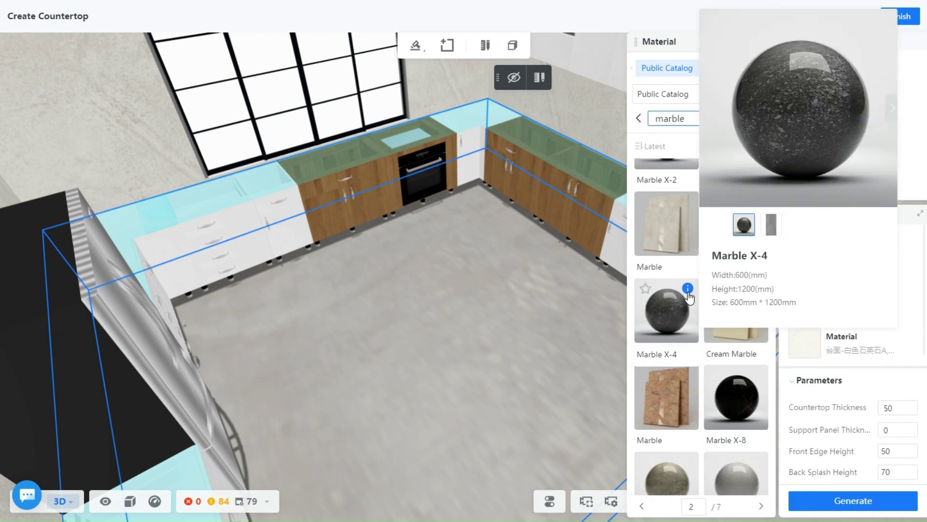
scroll(725, 310, "down", 3)
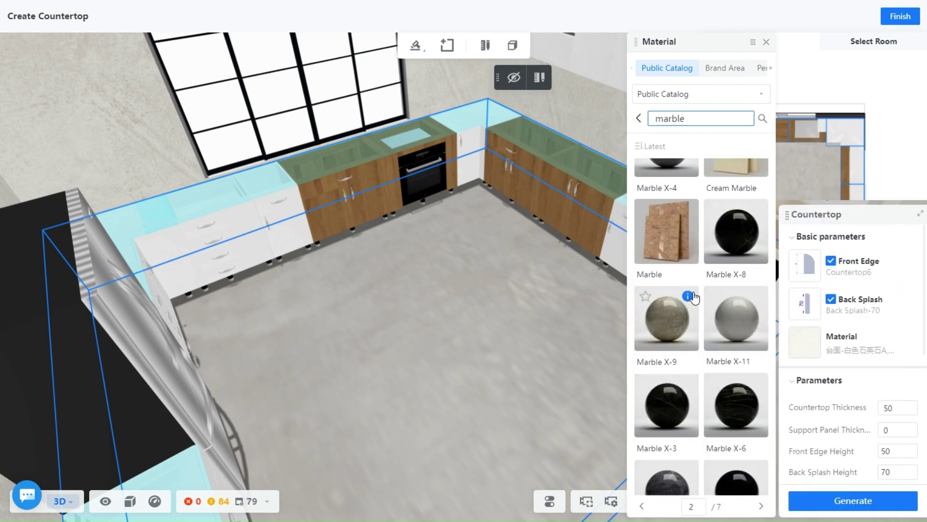
scroll(669, 336, "down", 3)
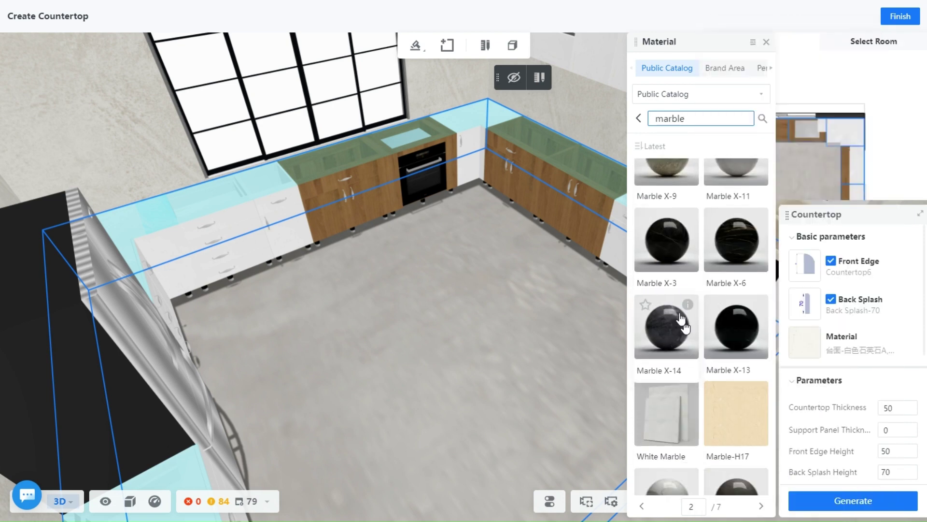
mouse_move(693, 314)
scroll(688, 318, "down", 3)
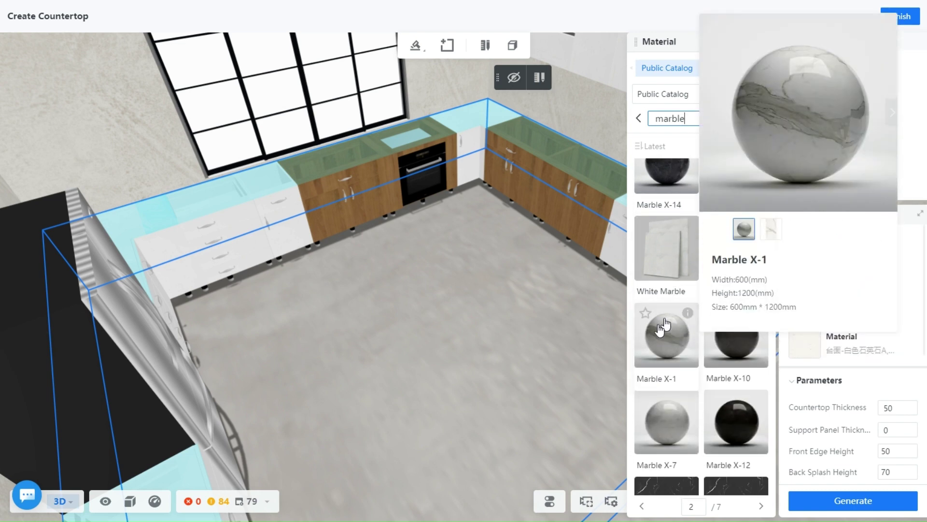
left_click(663, 358)
scroll(797, 407, "down", 2)
scroll(861, 385, "up", 2)
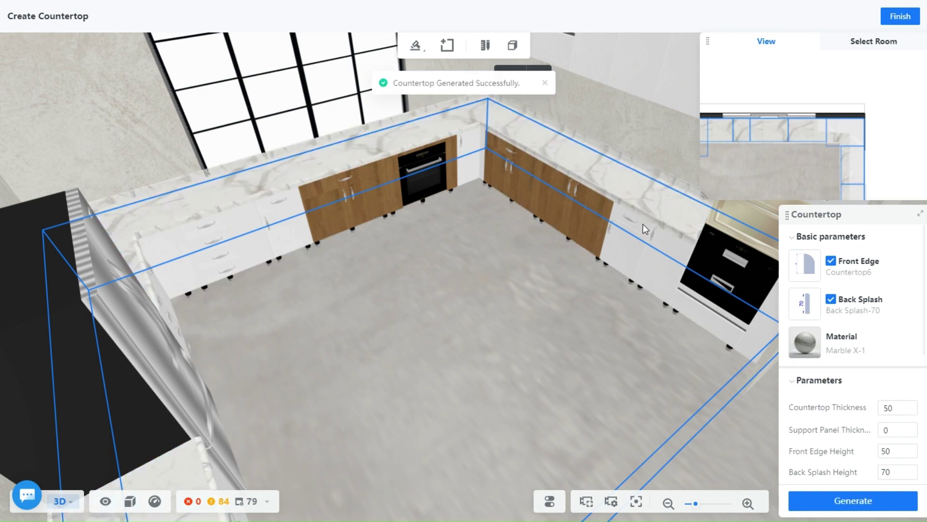
Step: Open the generated countertop section between the refrigerator and the open end of the cabinets in free drawing mode
left_click_drag(269, 401, 273, 268)
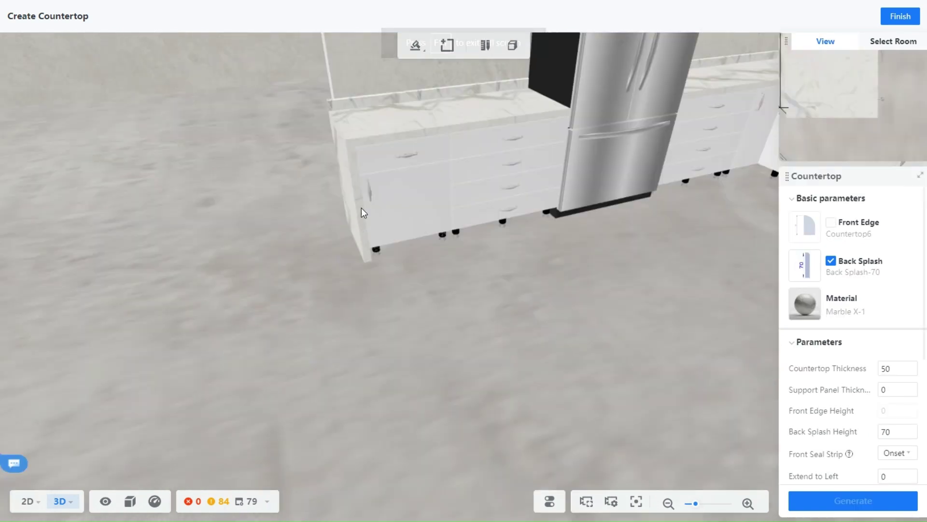
left_click_drag(325, 228, 375, 253)
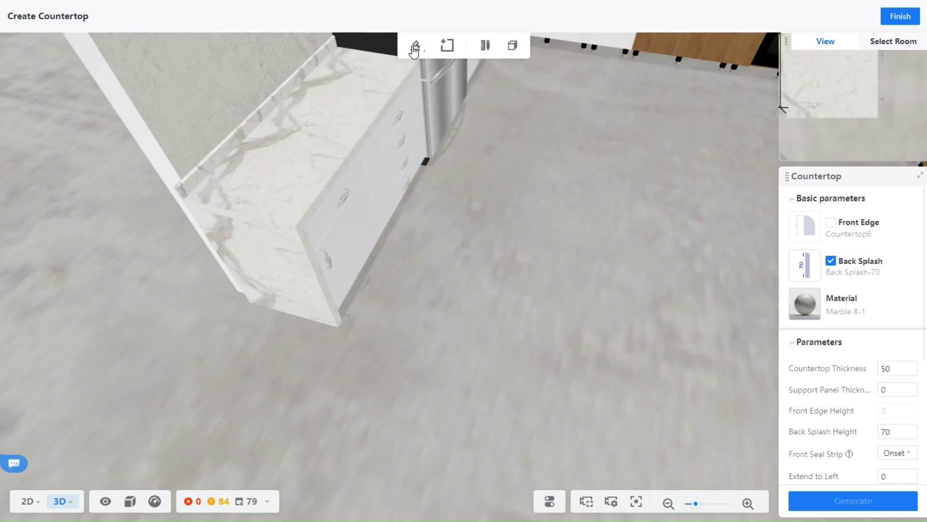
left_click(486, 48)
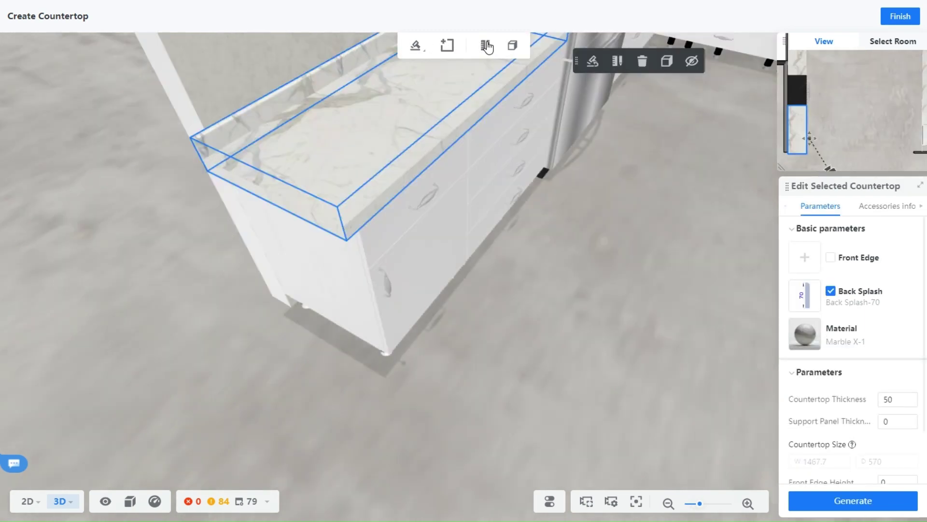
left_click(484, 52)
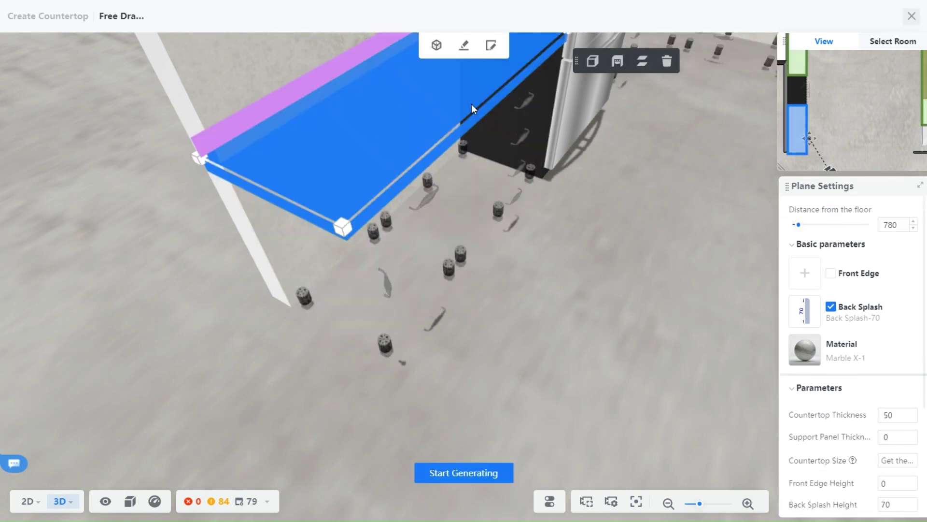
Step: Add a 780 mm high, 50 mm thick waterfall edge to the countertop's open end and regenerate the countertop
left_click(307, 208)
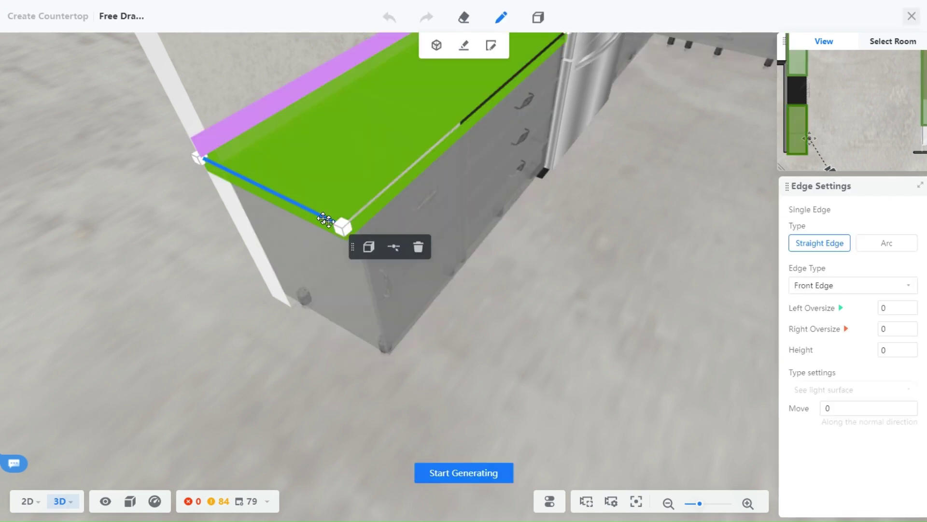
left_click(369, 248)
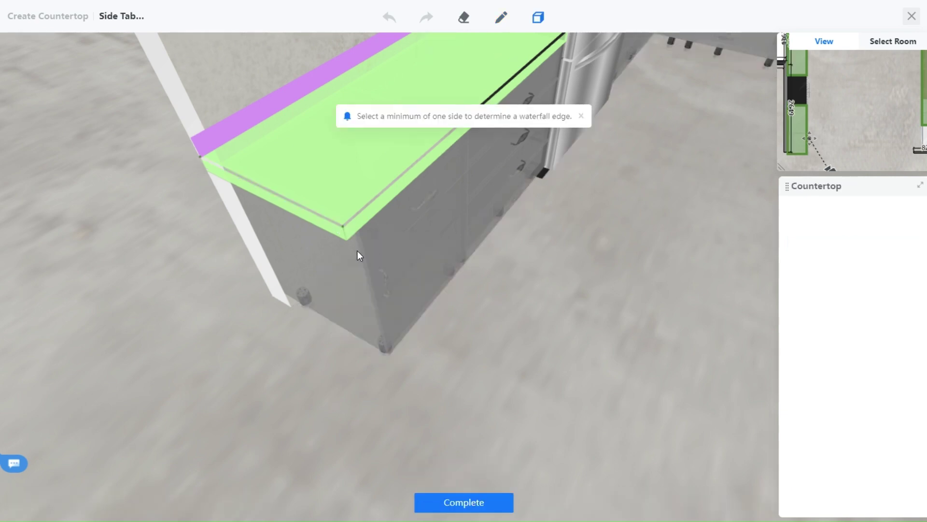
left_click(307, 209)
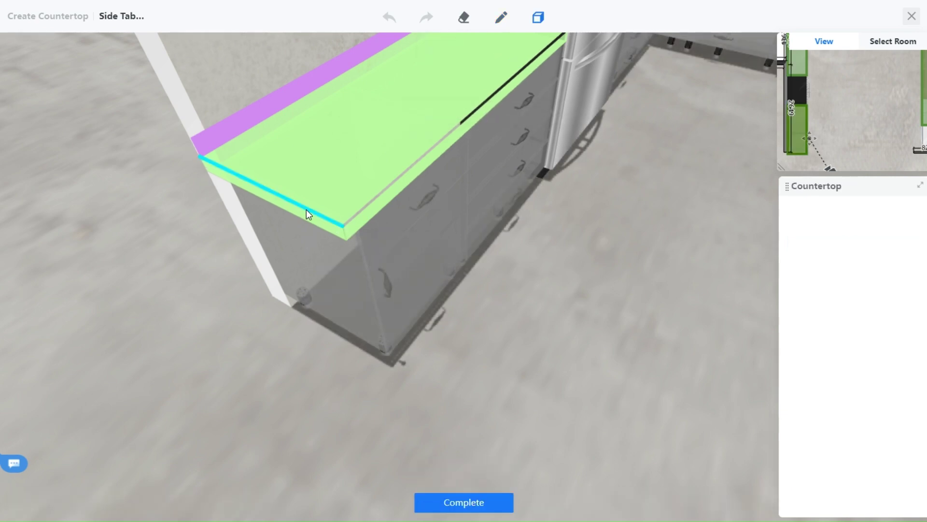
left_click(306, 210)
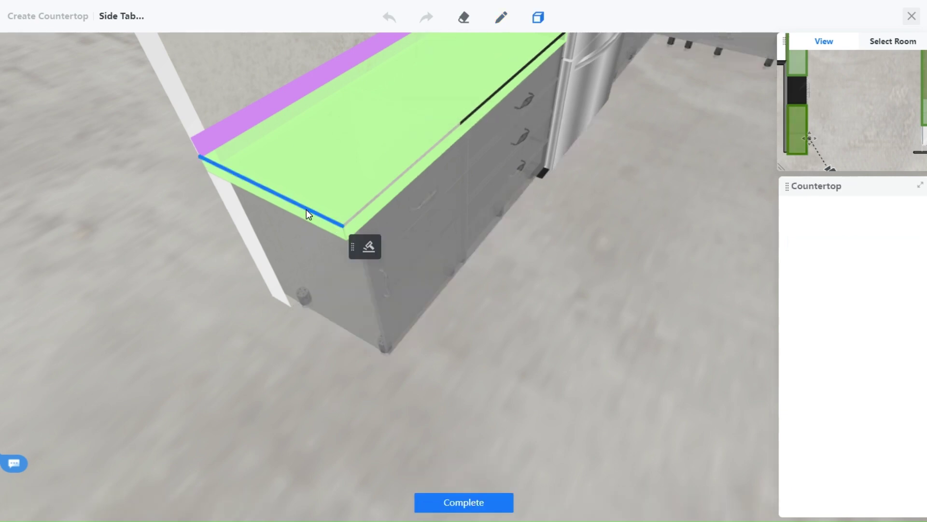
left_click(369, 250)
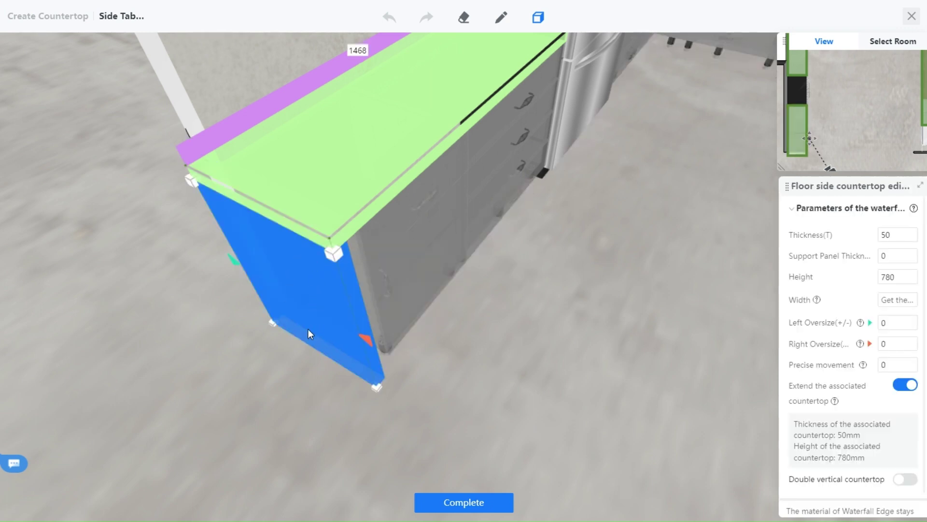
left_click(454, 505)
left_click(449, 478)
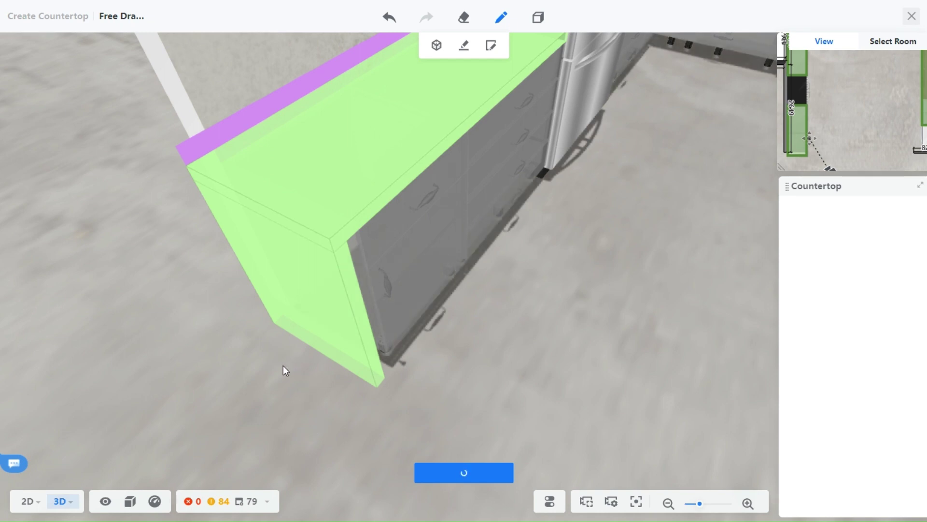
left_click_drag(314, 358, 461, 385)
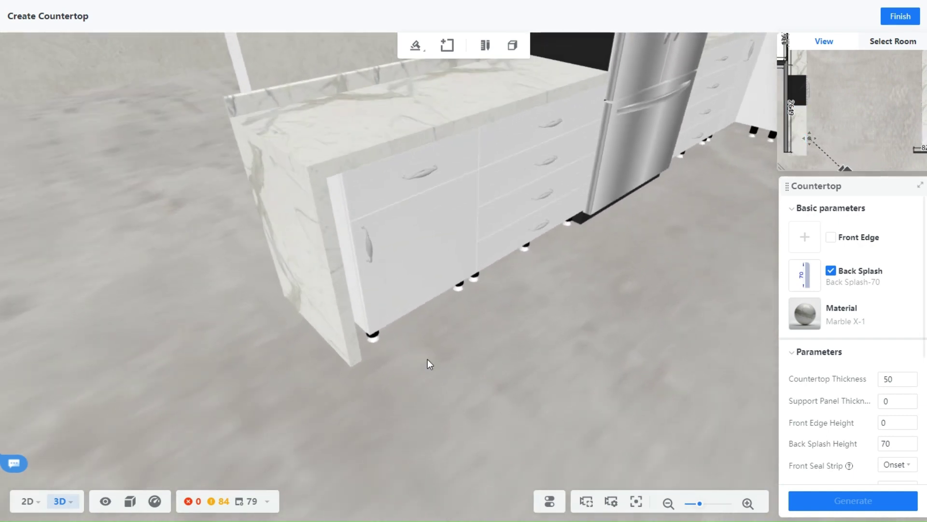
Step: Leave countertop creation, then restart the Countertop tool and open the countertops in free drawing mode
key("Escape")
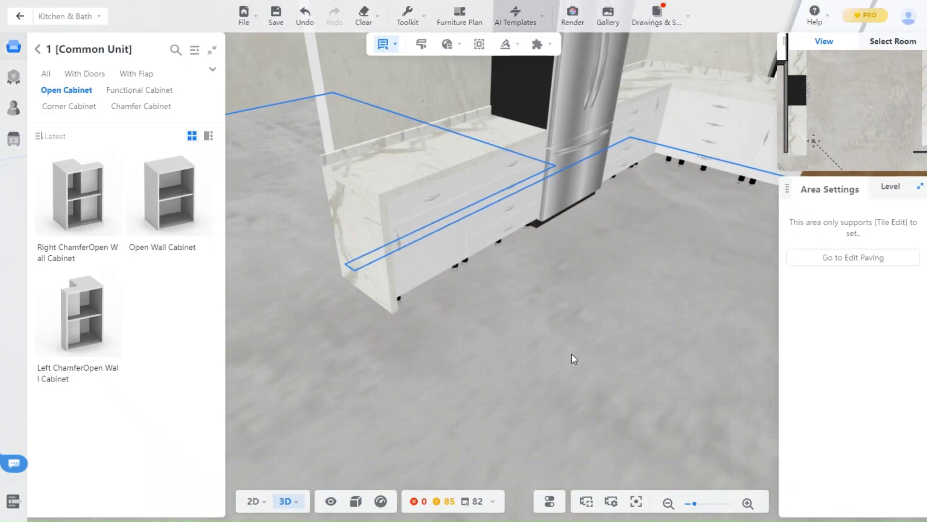
left_click_drag(520, 335, 485, 87)
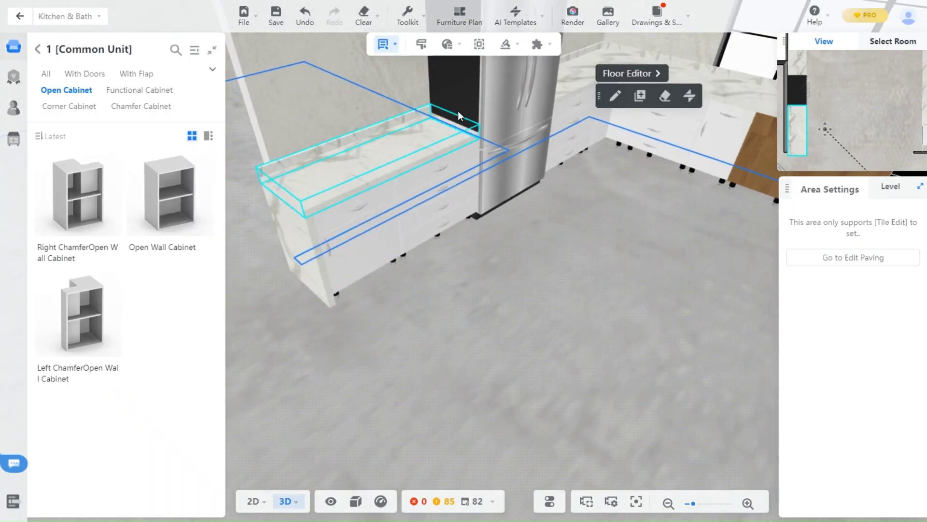
left_click(407, 183)
left_click_drag(531, 244, 502, 232)
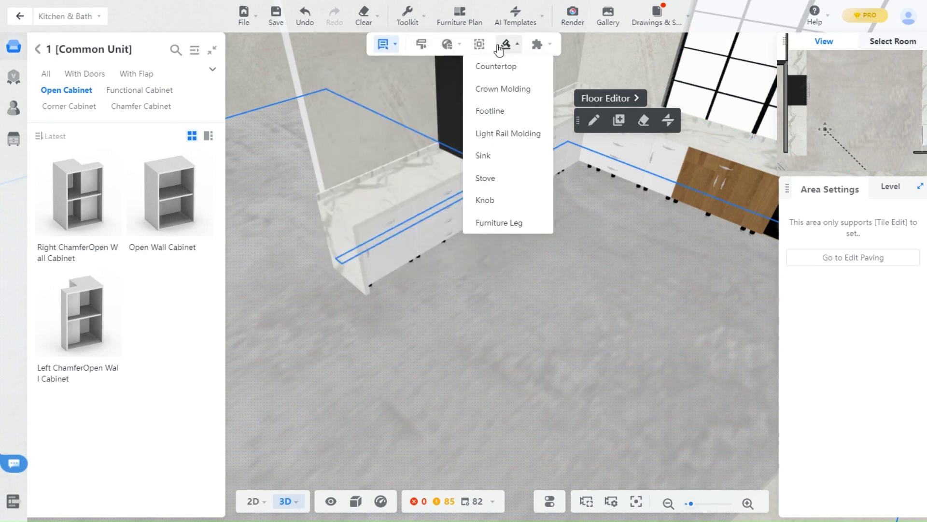
left_click(492, 68)
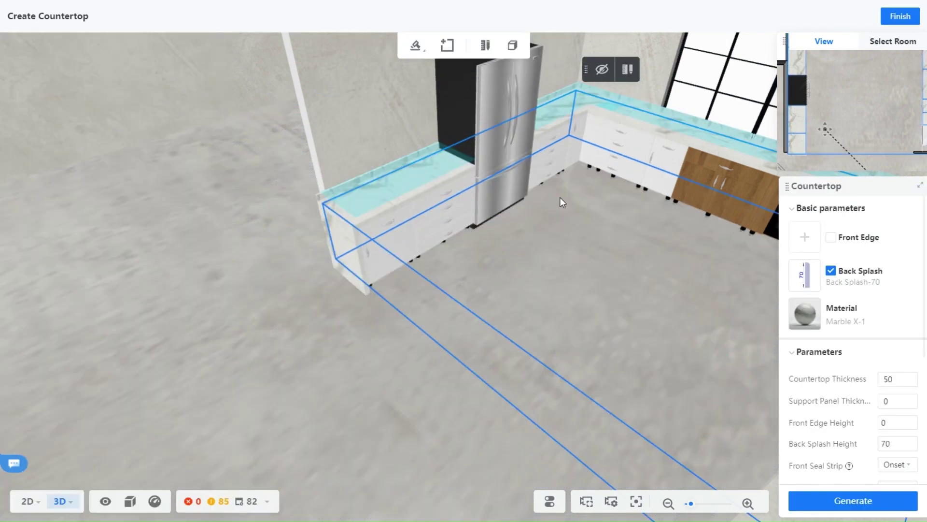
left_click(447, 45)
mouse_move(483, 415)
left_mouse_down()
mouse_move(520, 428)
mouse_move(307, 310)
mouse_move(532, 340)
mouse_move(210, 169)
left_mouse_up()
Step: Try the fillet, chamfer and circular types on the inner countertop corner nearest the refrigerator and settle on Fillet
left_click(256, 212)
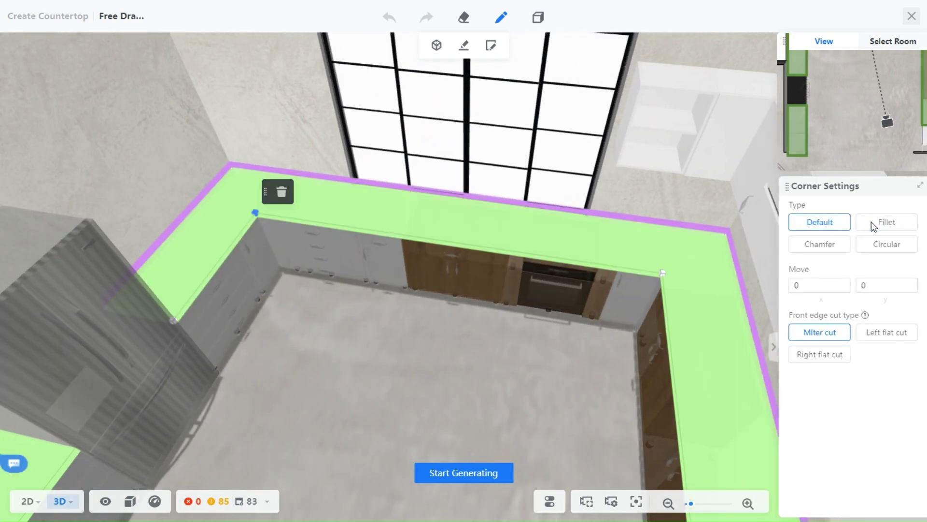
left_click(888, 222)
scroll(451, 321, "up", 5)
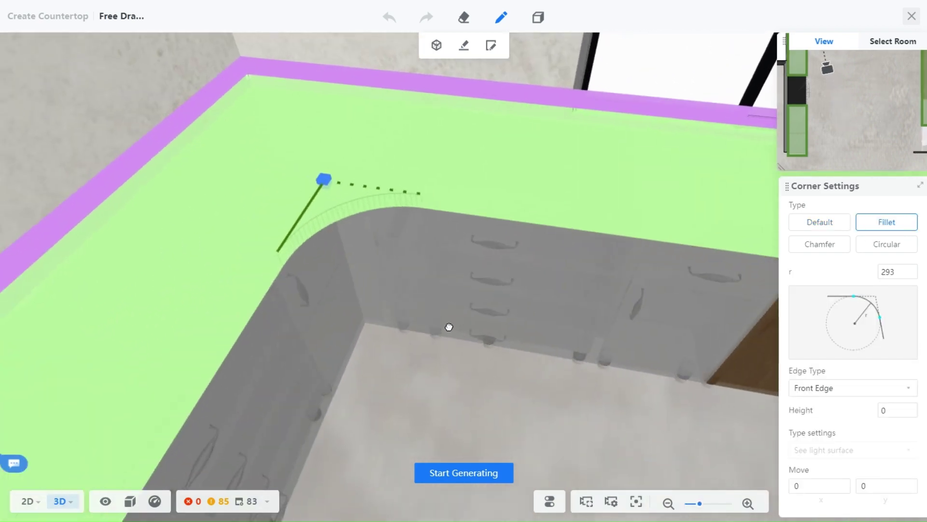
left_click(820, 244)
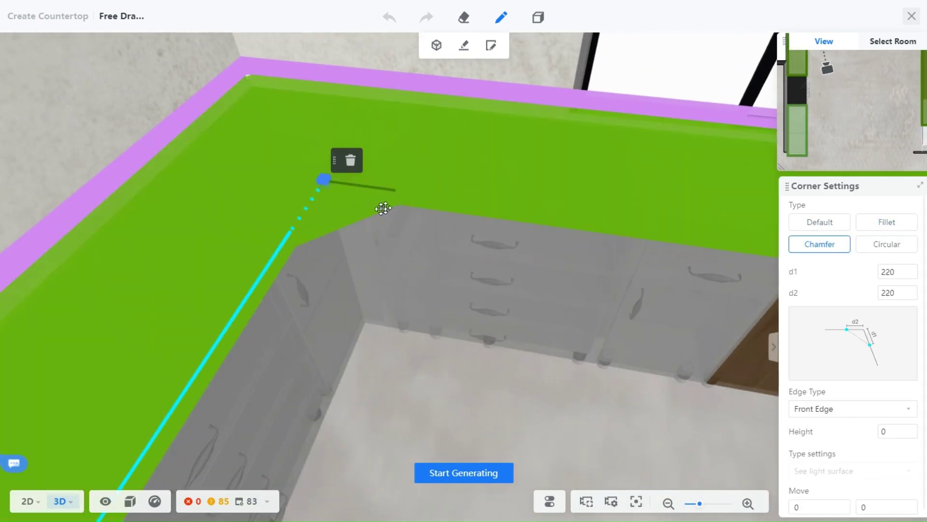
left_click(900, 245)
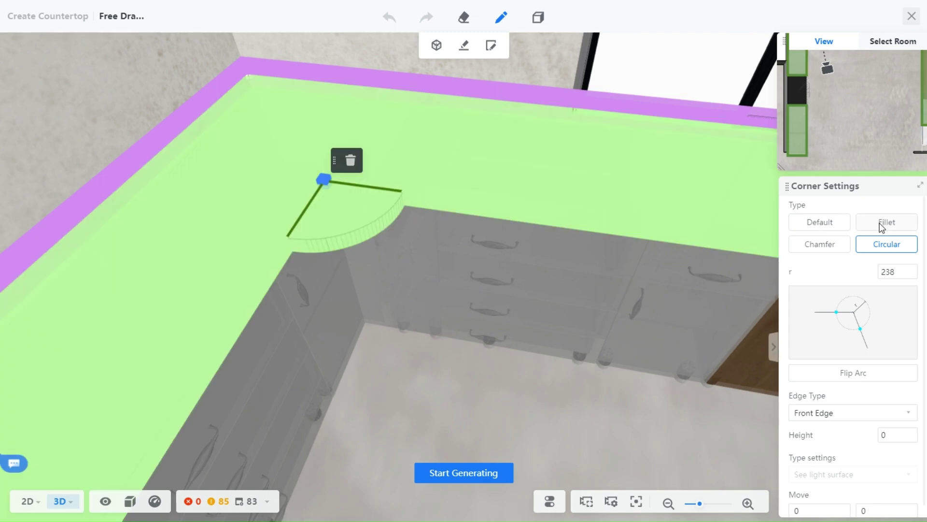
left_click(881, 222)
left_click(820, 244)
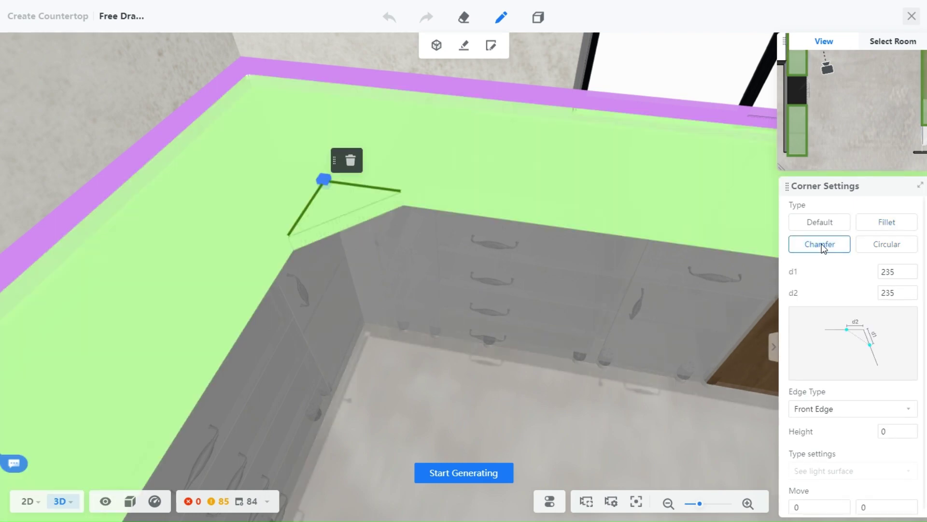
left_click(887, 222)
Step: Lower the fillet radius of the inner countertop corner nearest the refrigerator to 216
left_click_drag(416, 242, 414, 294)
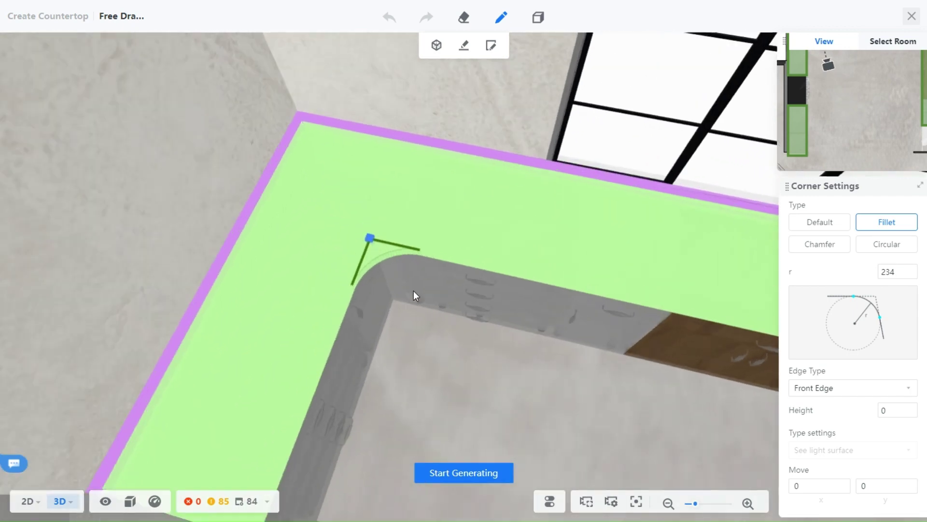
left_click(909, 275)
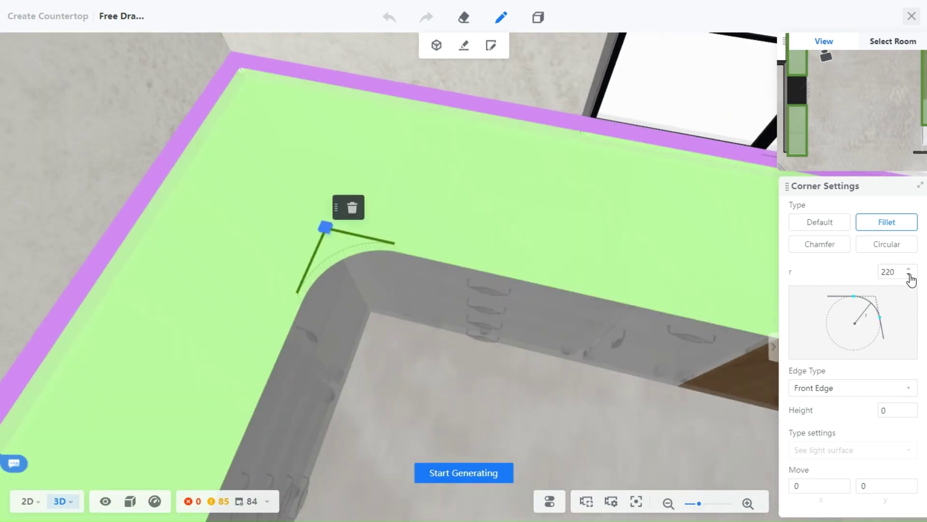
left_click(909, 275)
left_click(909, 275)
left_click(890, 273)
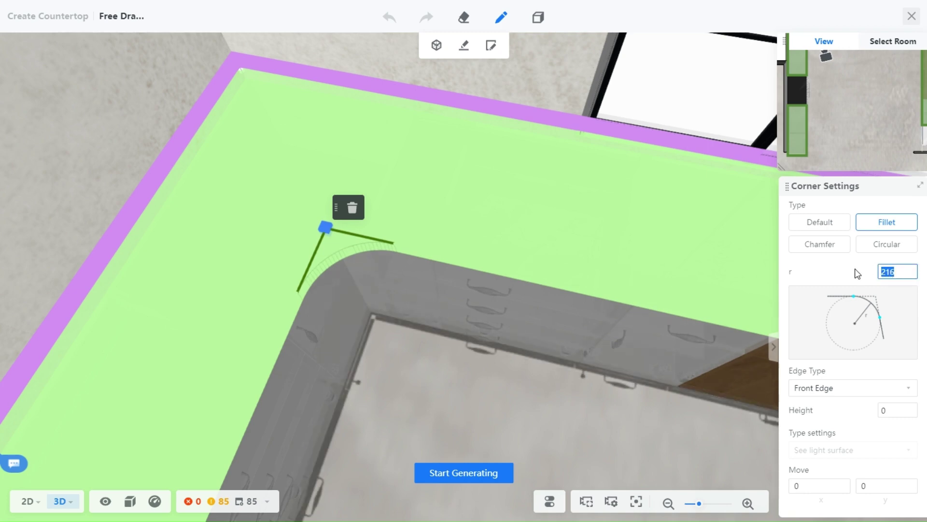
Step: Fillet the other inner countertop corner, beside the oven, with a radius of 200
left_click_drag(335, 300, 507, 367)
left_click_drag(685, 348, 689, 200)
left_click(653, 207)
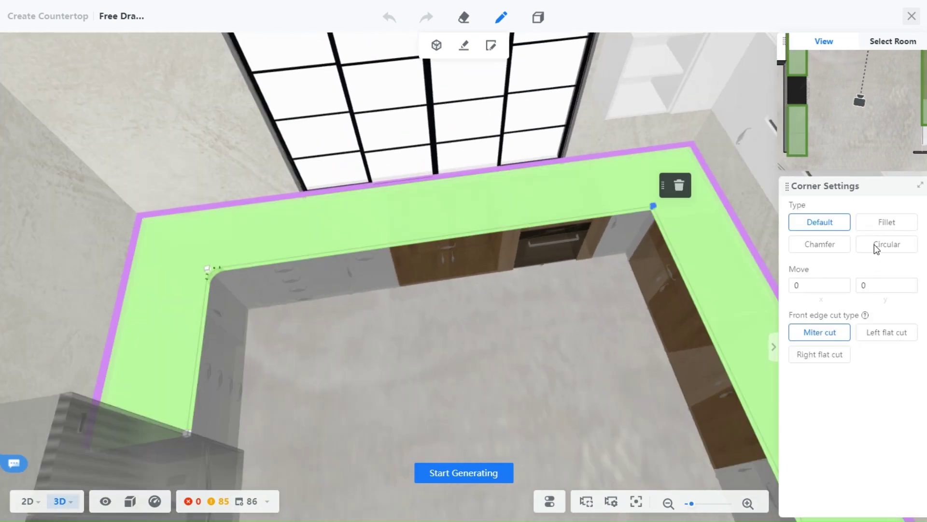
left_click(887, 222)
double_click(898, 272)
type("200")
left_click(564, 337)
Step: Add a breakpoint on the countertop's front edge above the wooden base cabinets along the wall adjoining the oven run
left_click_drag(564, 337, 460, 82)
left_click_drag(579, 321, 502, 395)
scroll(414, 369, "up", 5)
left_click(467, 229)
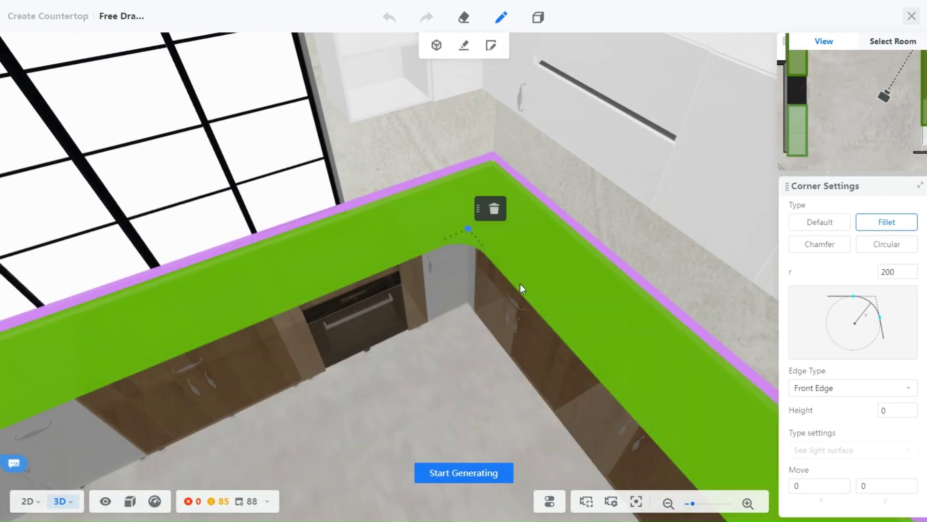
left_click(525, 288)
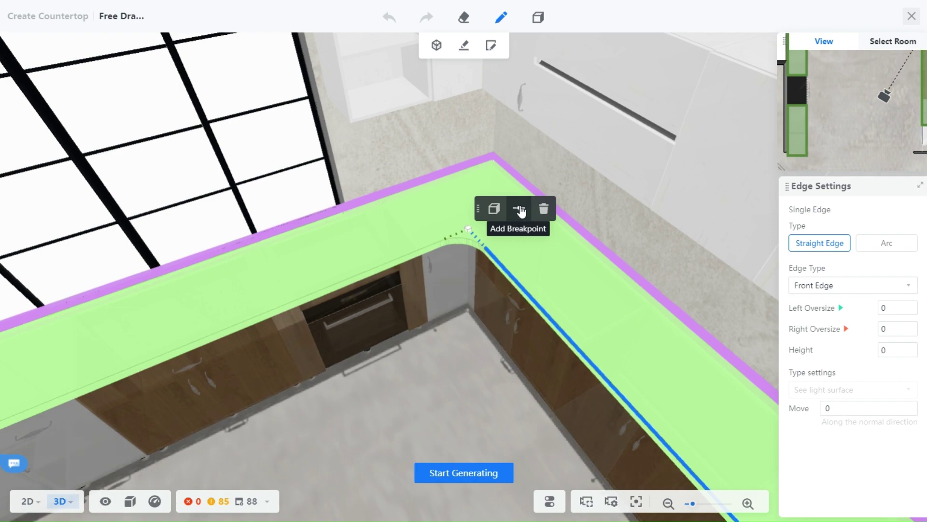
left_click(519, 209)
left_click_drag(557, 329, 555, 306)
left_click(539, 300)
left_click_drag(540, 299, 567, 307)
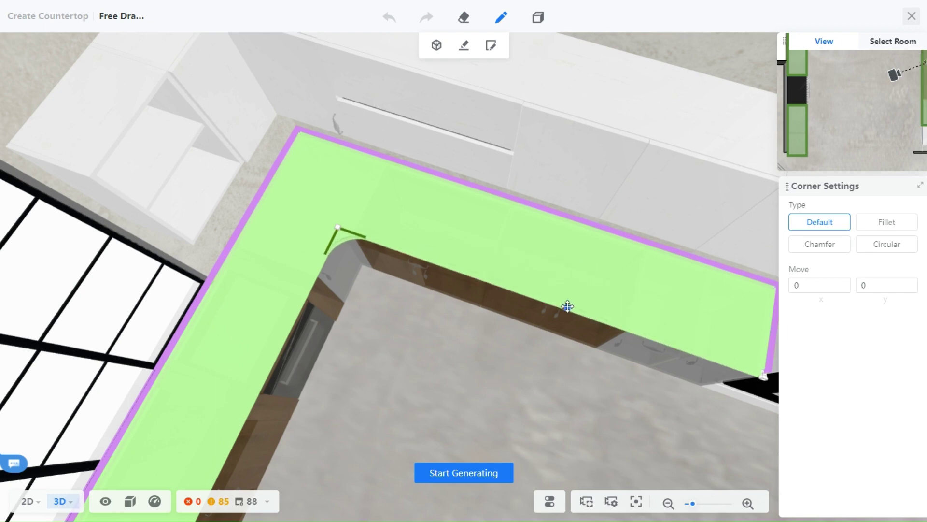
left_click(603, 416)
left_click_drag(603, 416, 444, 77)
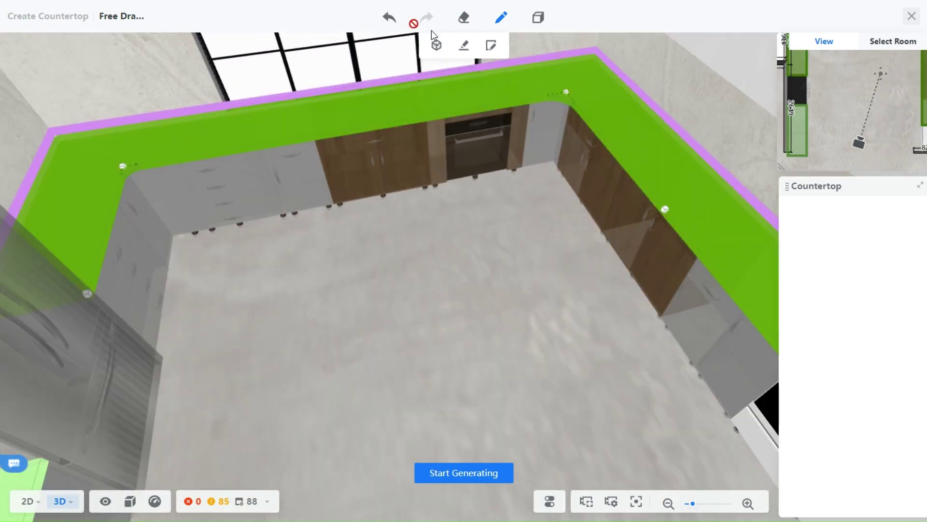
left_click(390, 18)
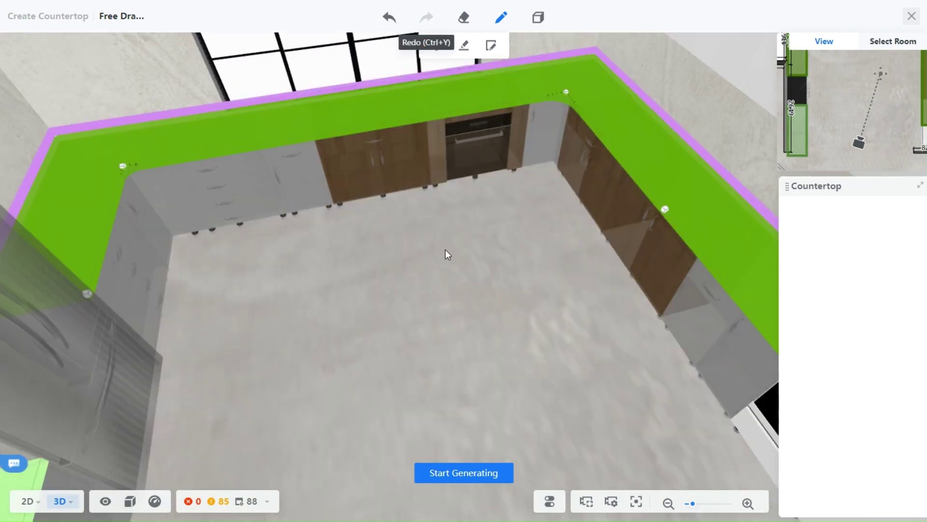
Step: Generate the marble countertop from the edited free-drawn outline and inspect its filleted inner corners
left_click_drag(475, 267, 551, 431)
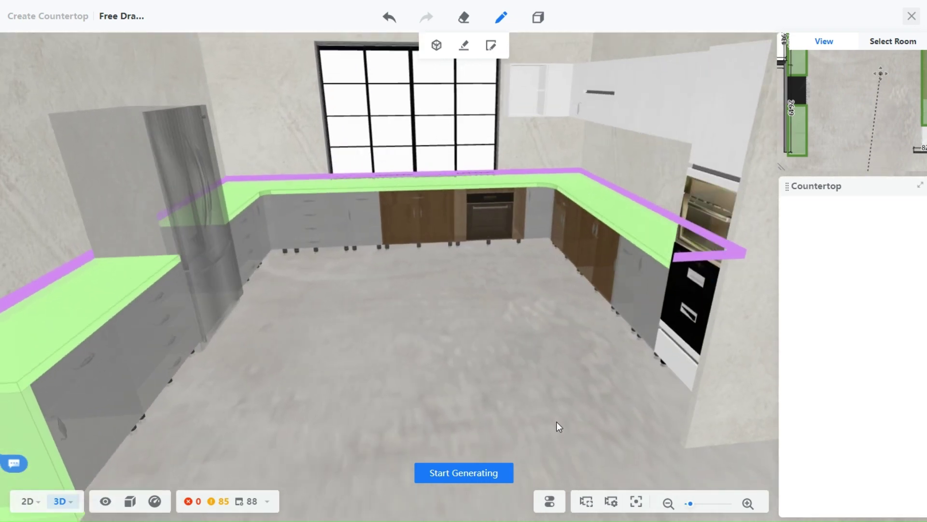
left_click(470, 475)
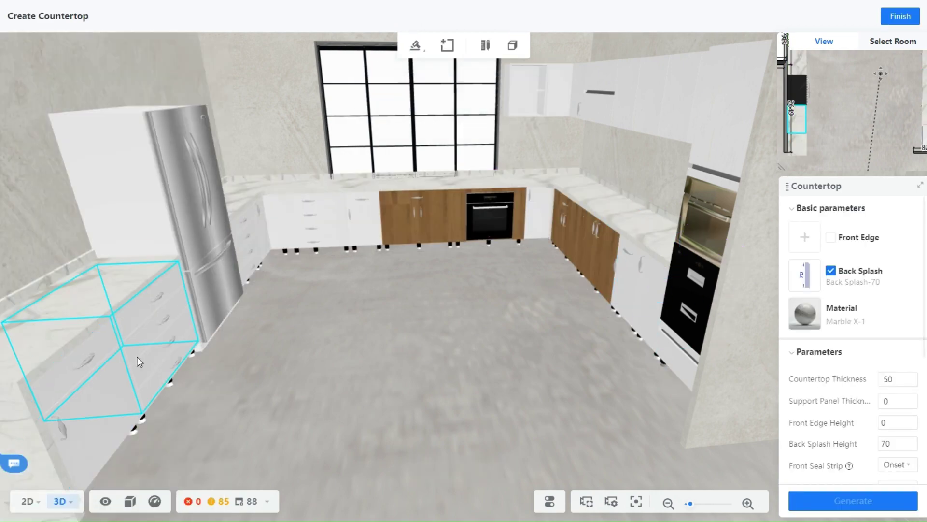
scroll(391, 372, "up", 5)
scroll(282, 322, "up", 10)
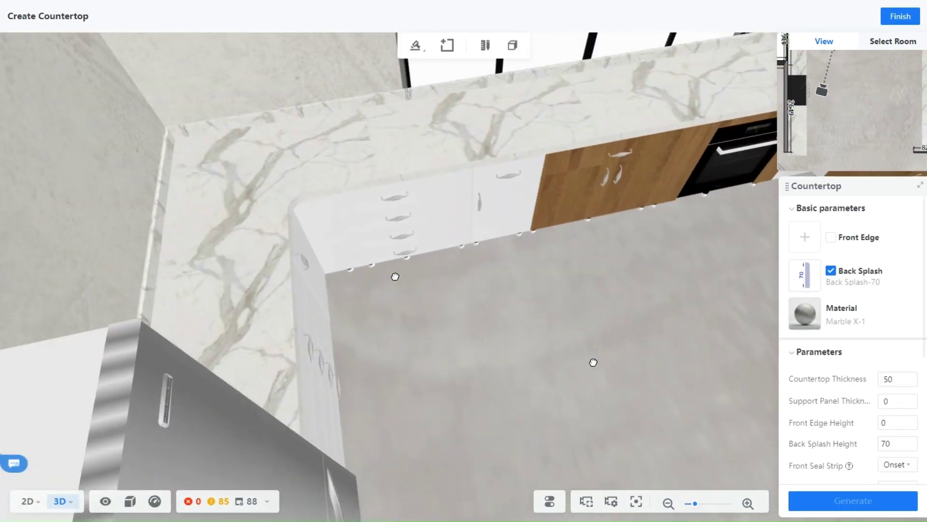
scroll(619, 312, "down", 10)
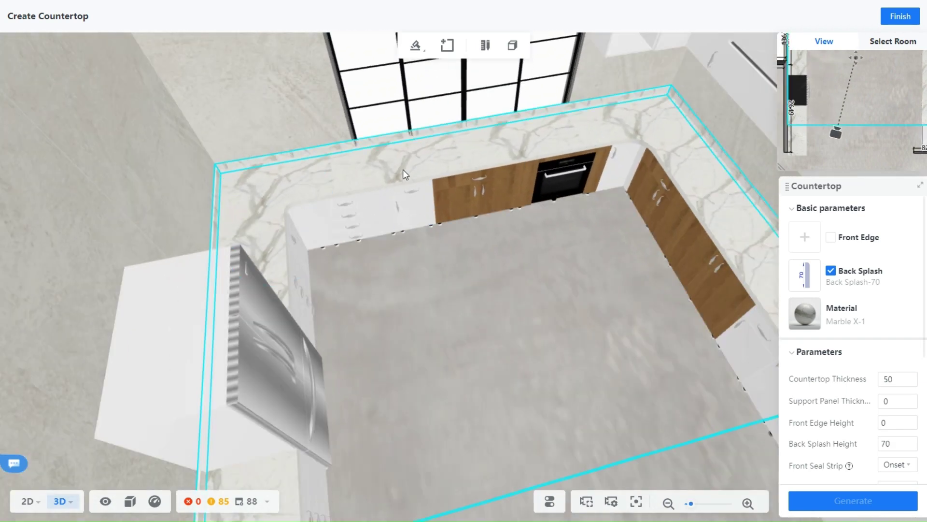
left_click_drag(306, 196, 555, 321)
Step: Set the paving style of the U-shaped countertop's marble texture to Stretch
left_click(472, 164)
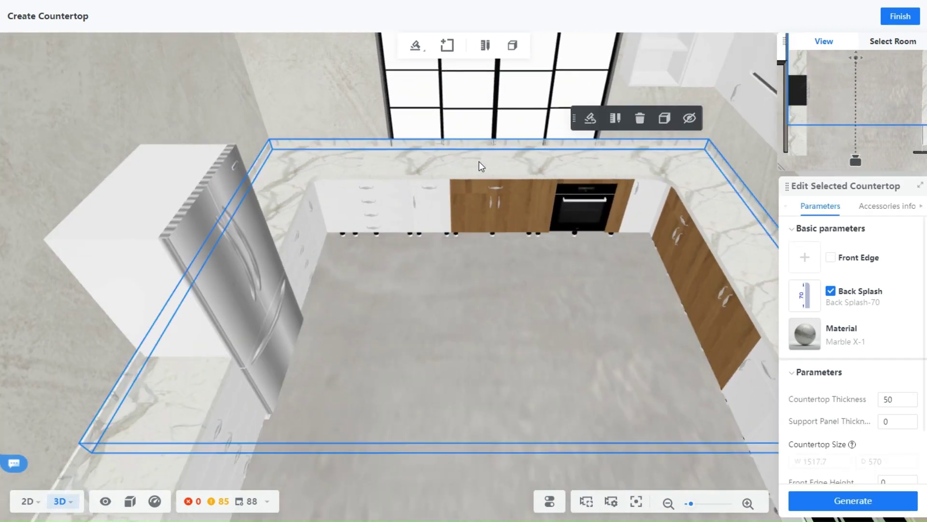
left_click(907, 211)
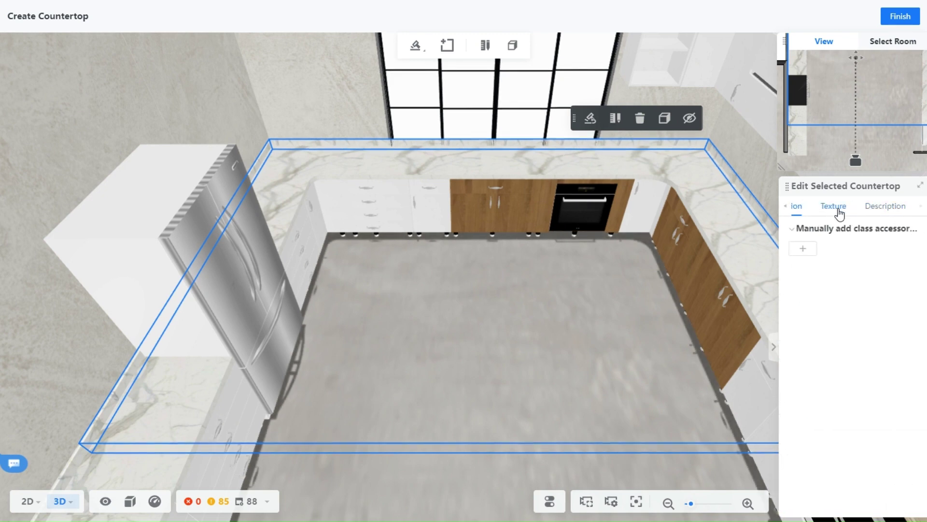
left_click(834, 206)
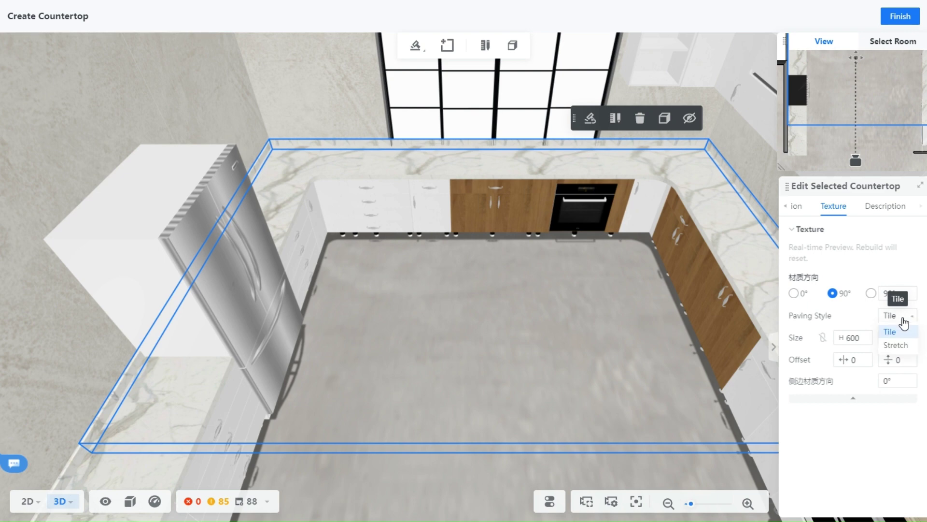
left_click(896, 345)
scroll(429, 341, "down", 2)
left_click_drag(428, 341, 422, 459)
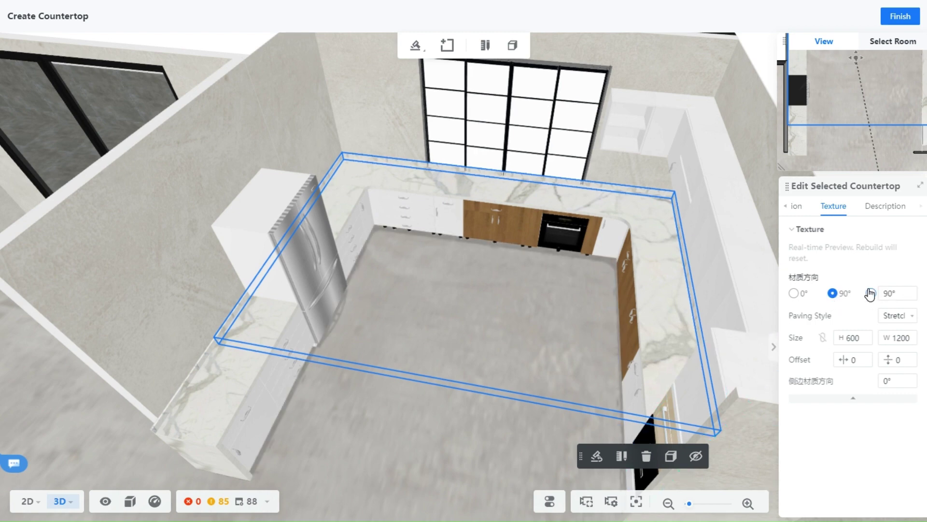
Step: Set the texture direction of the U-shaped countertop to a custom angle of 82°
left_click(912, 296)
left_click(912, 296)
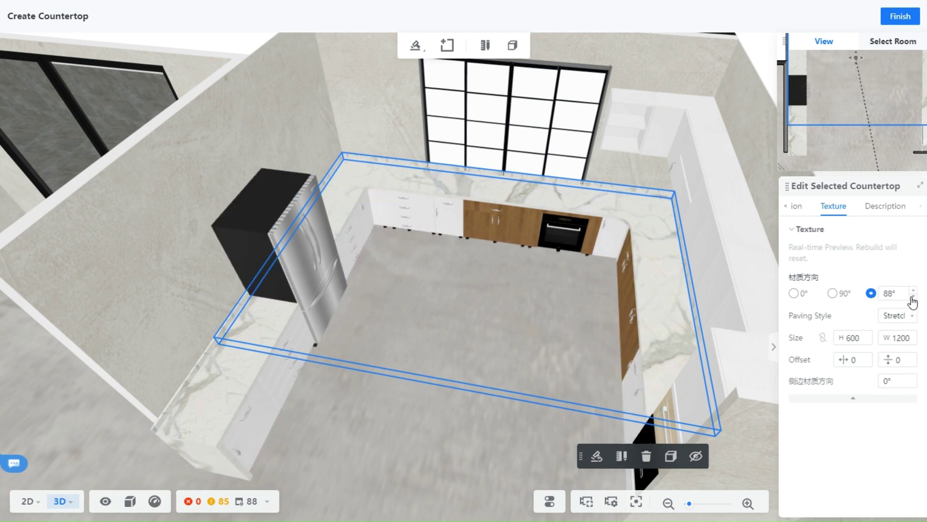
left_click(913, 296)
left_click(914, 296)
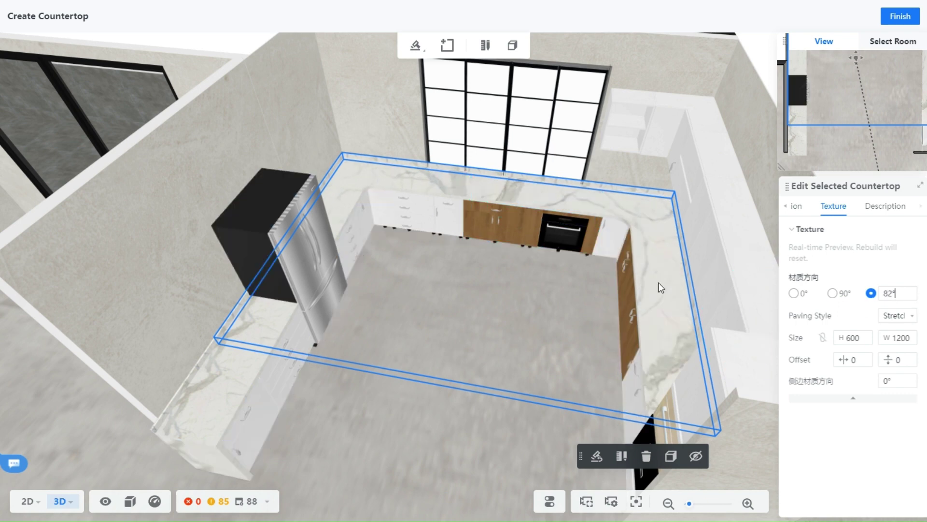
Step: Set the short countertop beside the refrigerator to Stretch paving with a texture direction of 0°
left_click(208, 400)
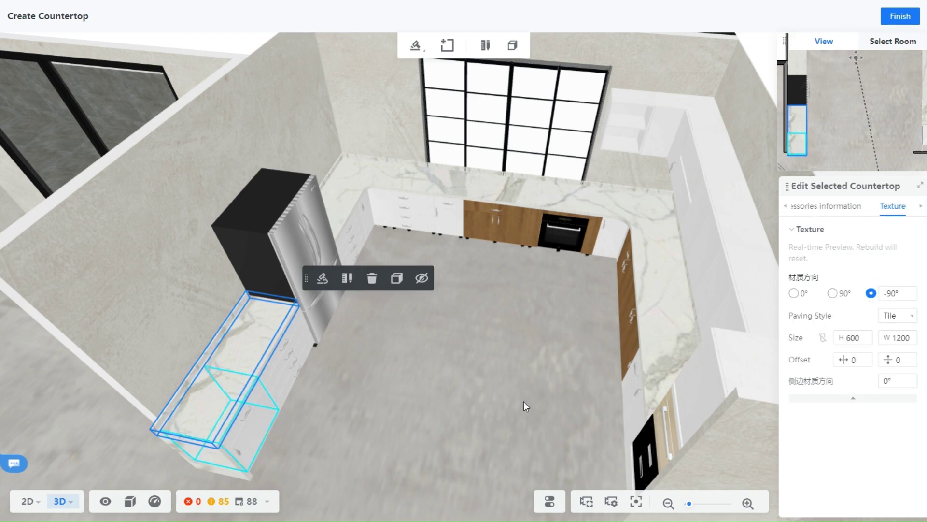
left_click(908, 312)
left_click(893, 347)
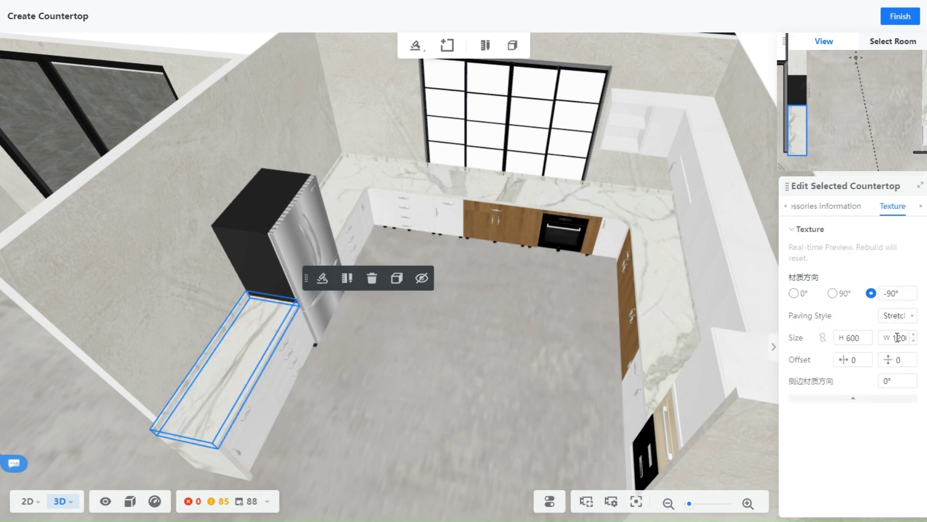
left_click(913, 297)
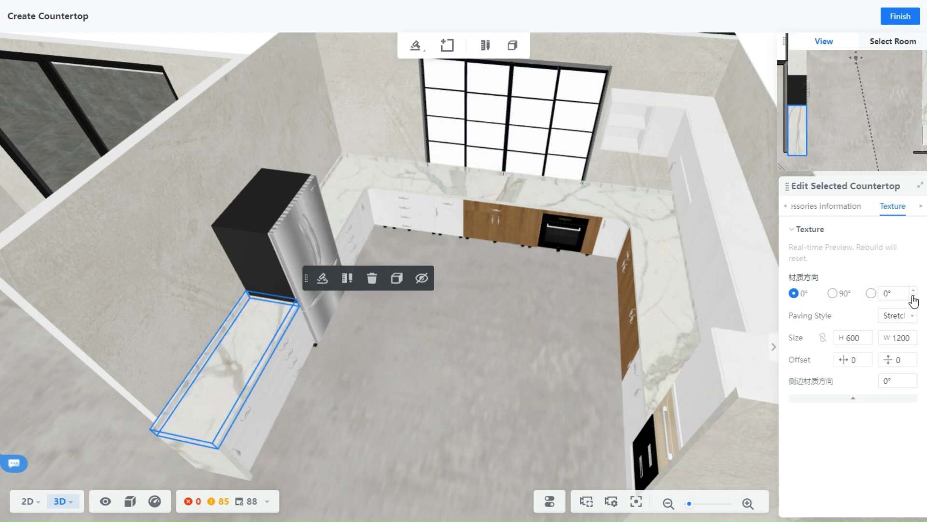
Step: Turn the marble texture of the waterfall side panel on the short countertop to 90°
left_click_drag(265, 384, 303, 352)
left_click(303, 346)
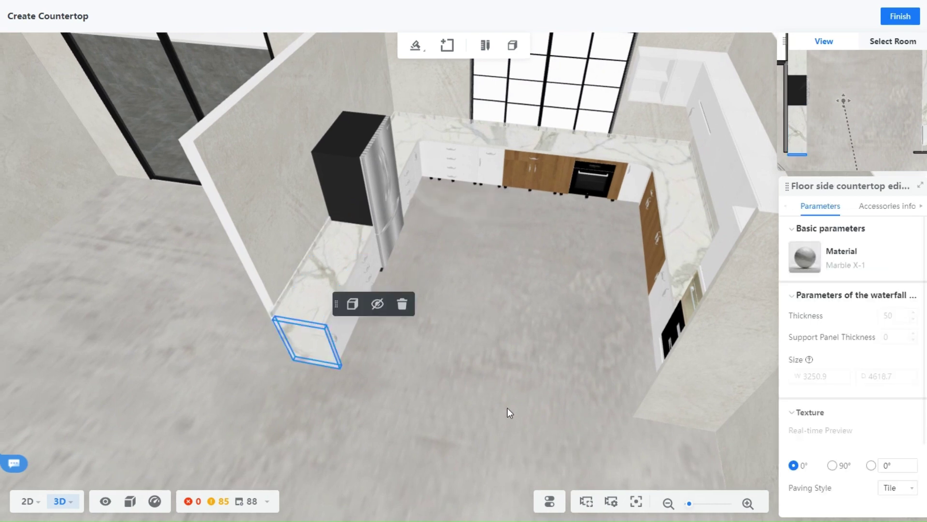
left_click(923, 206)
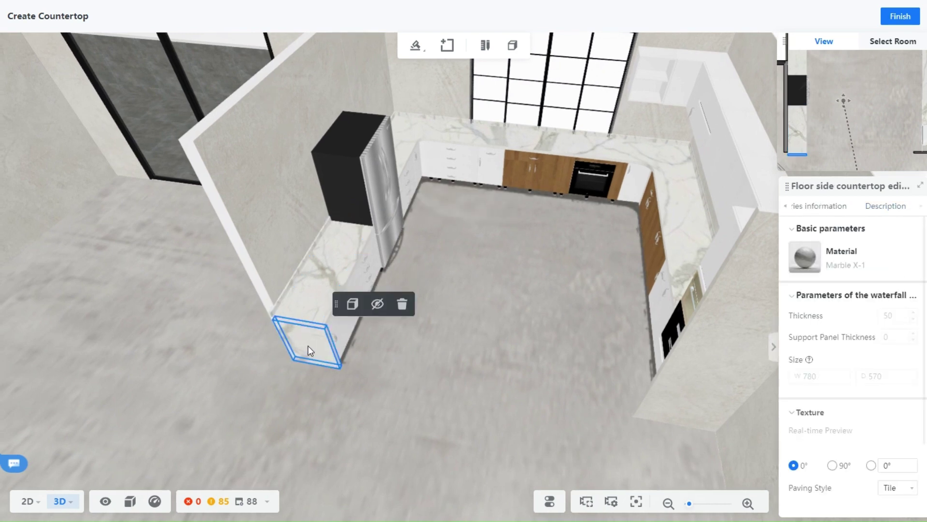
scroll(852, 411, "down", 2)
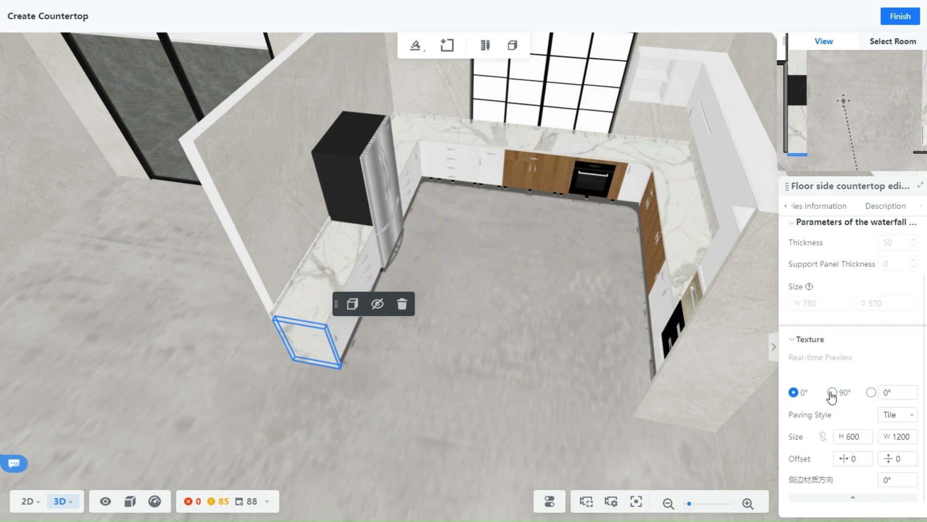
left_click_drag(360, 398, 352, 315)
left_click_drag(442, 349, 433, 354)
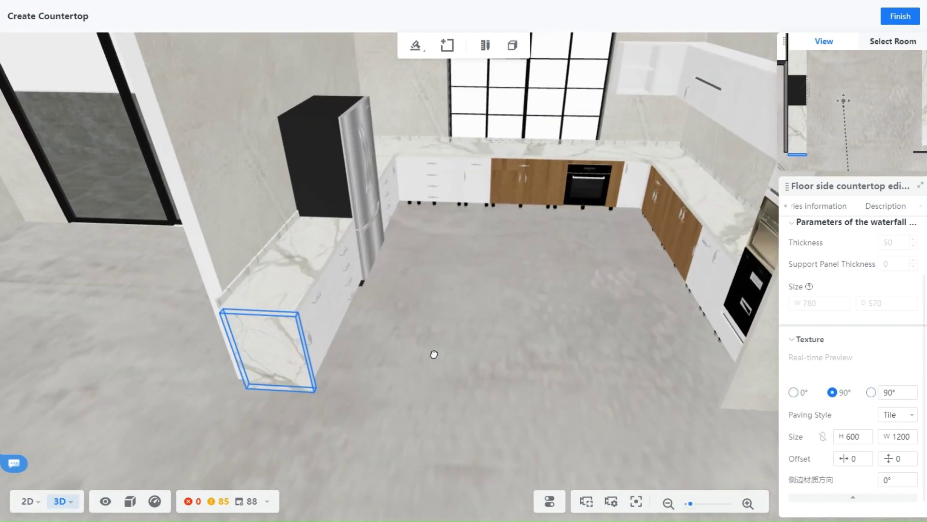
Step: Review the countertops from several sides and check the U-shaped countertop's texture settings
left_click(296, 345)
left_click_drag(295, 344, 425, 365)
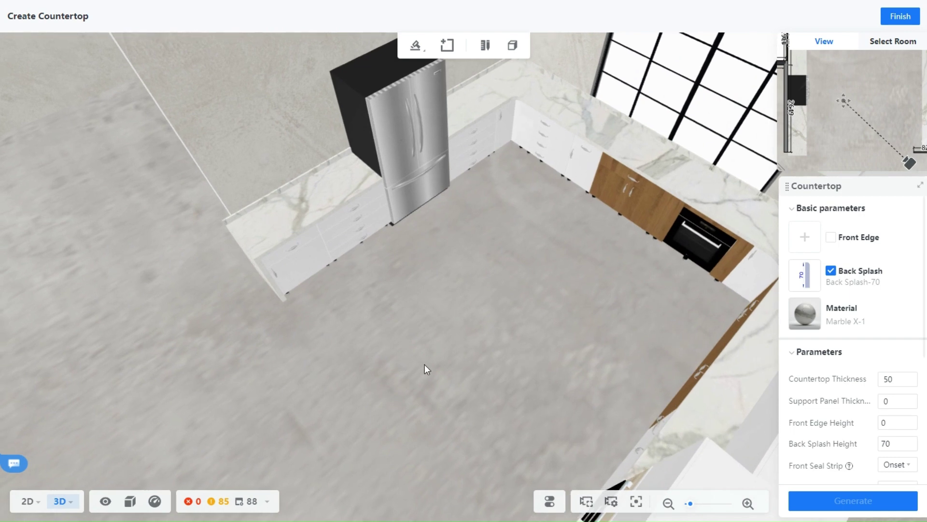
scroll(430, 362, "down", 3)
left_click(518, 224)
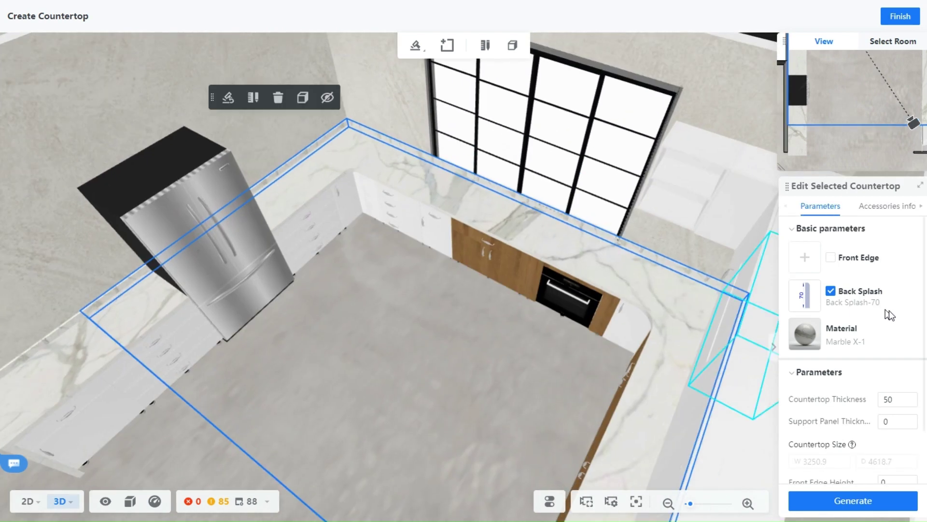
left_click(921, 206)
left_click(852, 207)
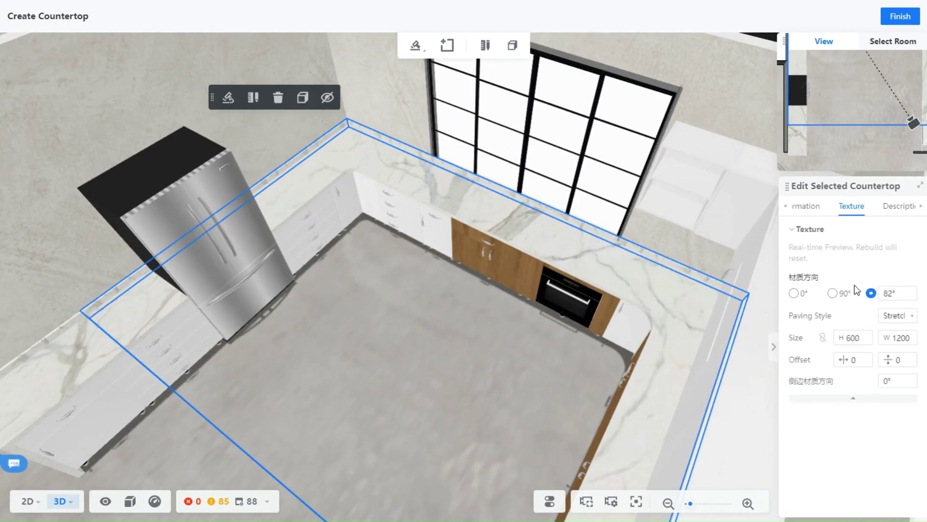
left_click_drag(371, 358, 460, 375)
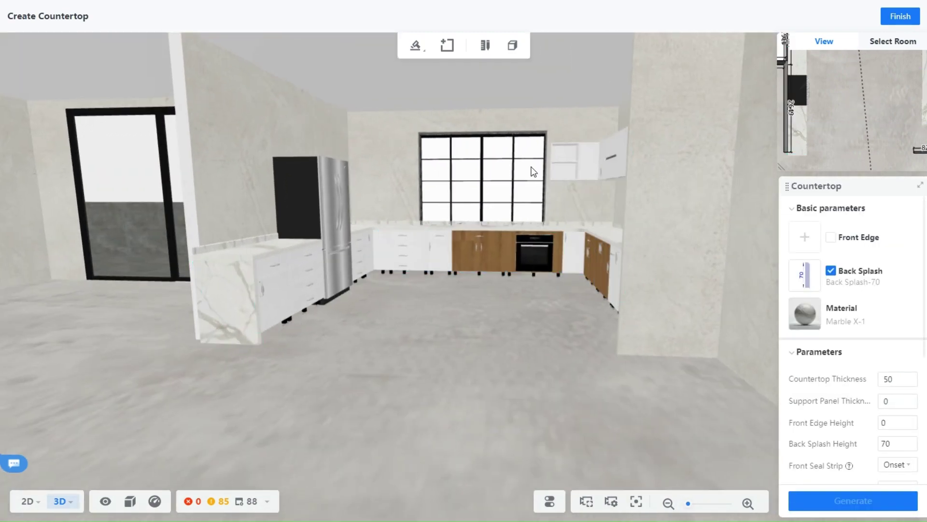
Step: Finish the countertop, start a Footline for the cabinets and choose the Toekick Molding 7 style
left_click(901, 16)
left_click_drag(410, 260, 437, 251)
left_click(503, 45)
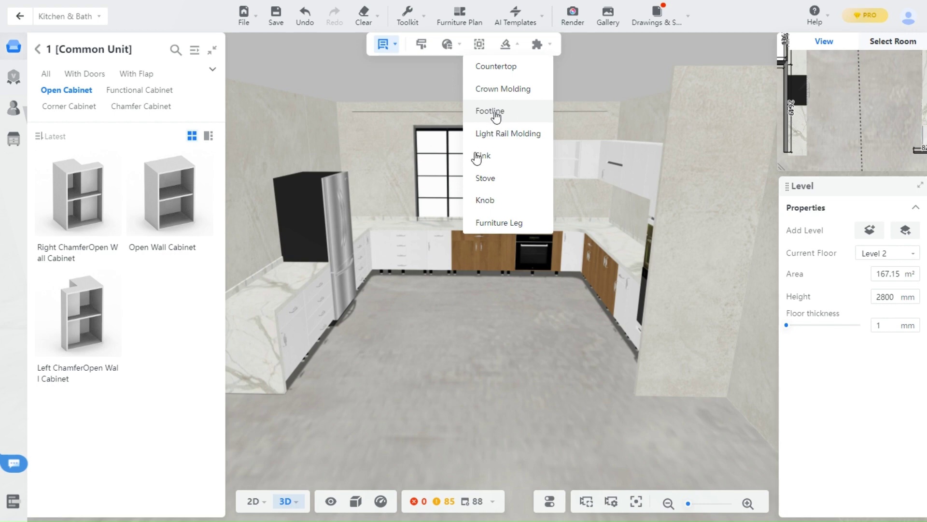
left_click(492, 111)
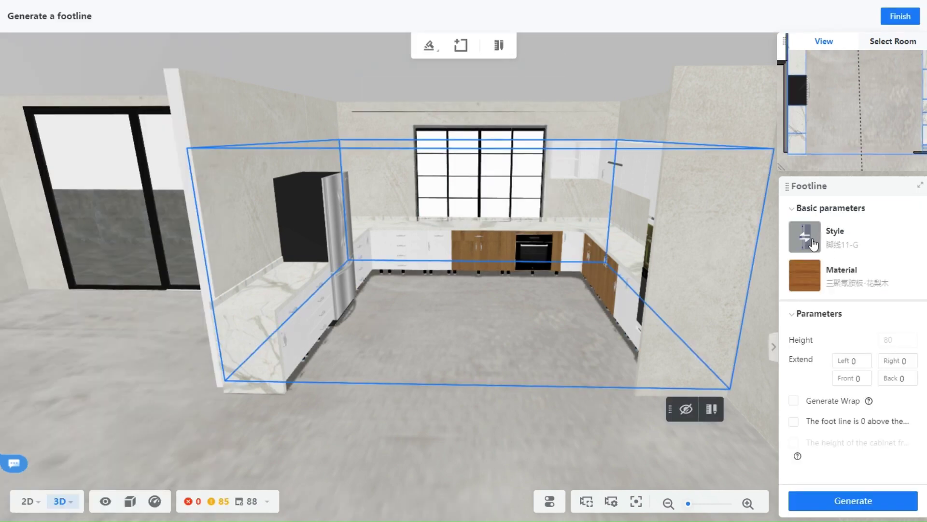
left_click(804, 236)
scroll(693, 282, "down", 5)
scroll(692, 283, "up", 1)
left_click(666, 253)
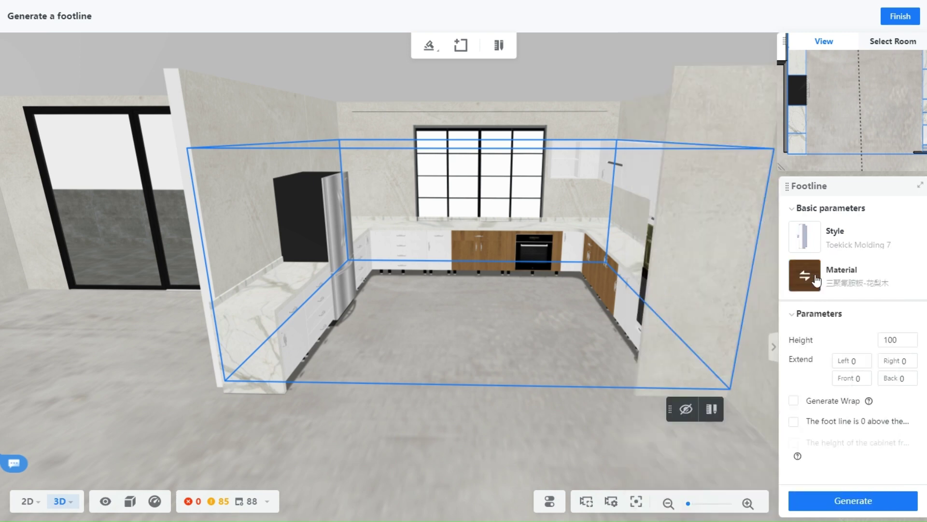
Step: Search the materials for "marble", apply Marble X-1 to the footline, and generate and finish it
left_click(806, 276)
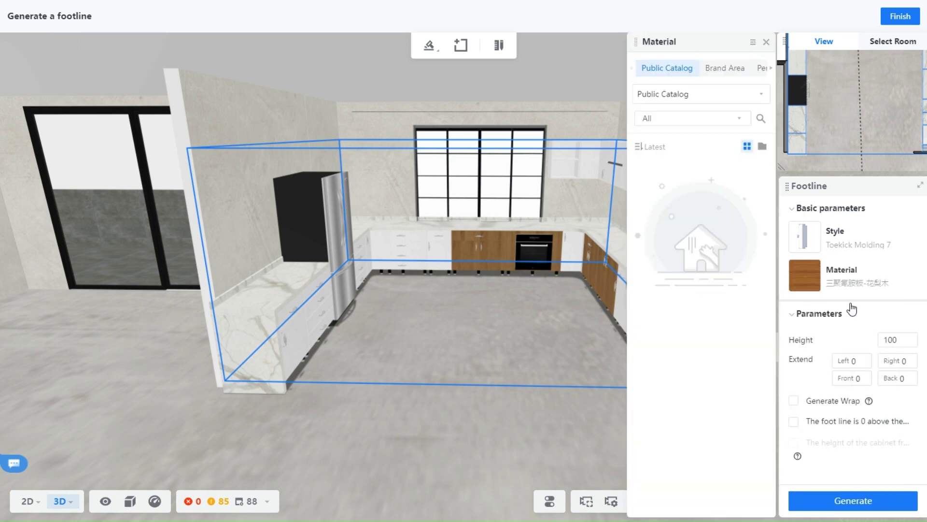
left_click(722, 118)
type("marble")
key("Return")
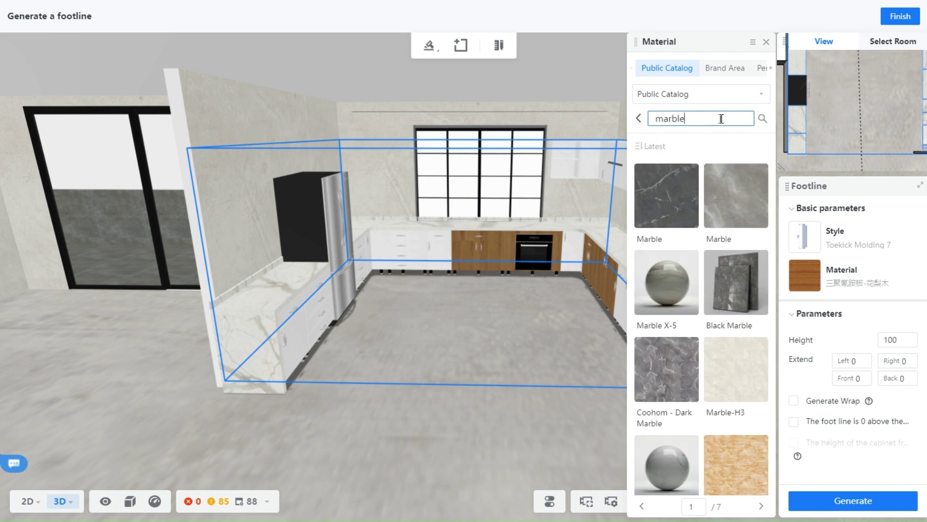
scroll(713, 257, "down", 3)
scroll(713, 257, "down", 5)
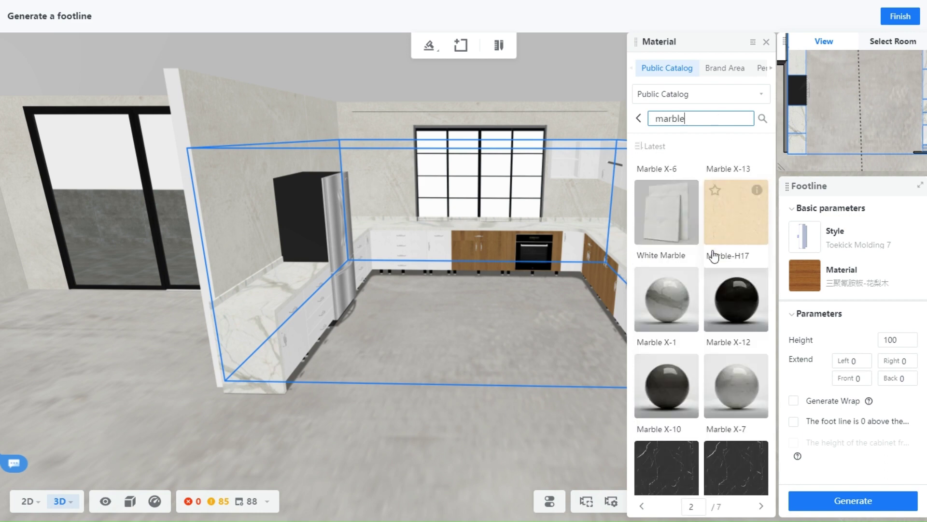
left_click(668, 265)
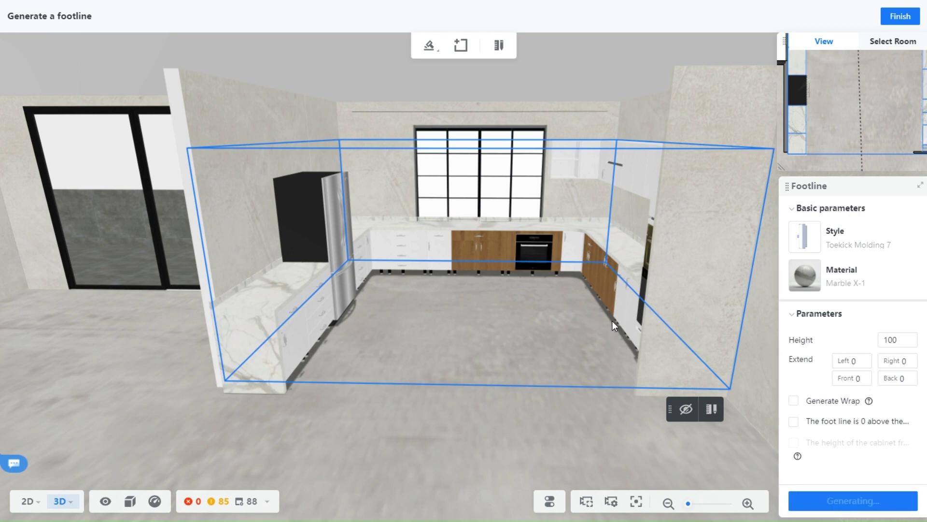
scroll(279, 390, "up", 3)
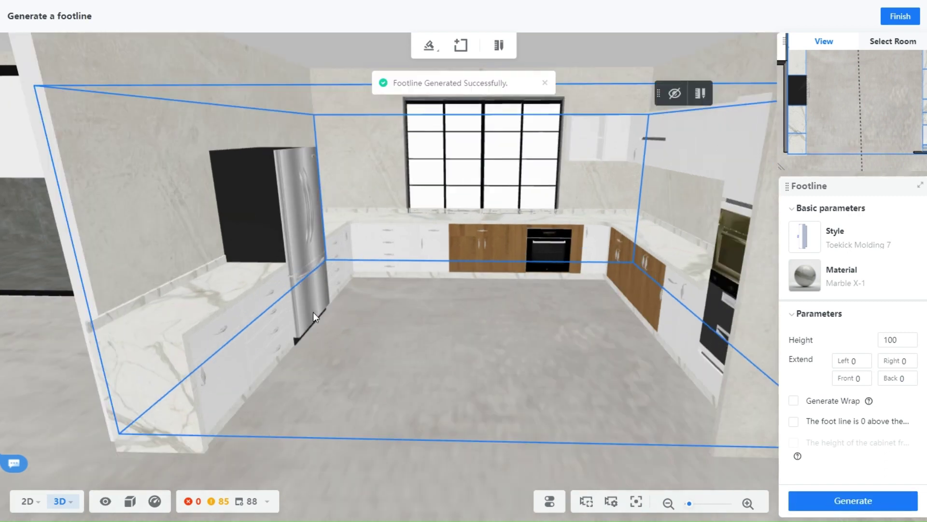
left_click_drag(453, 457, 367, 249)
left_click_drag(162, 368, 433, 335)
scroll(443, 372, "down", 3)
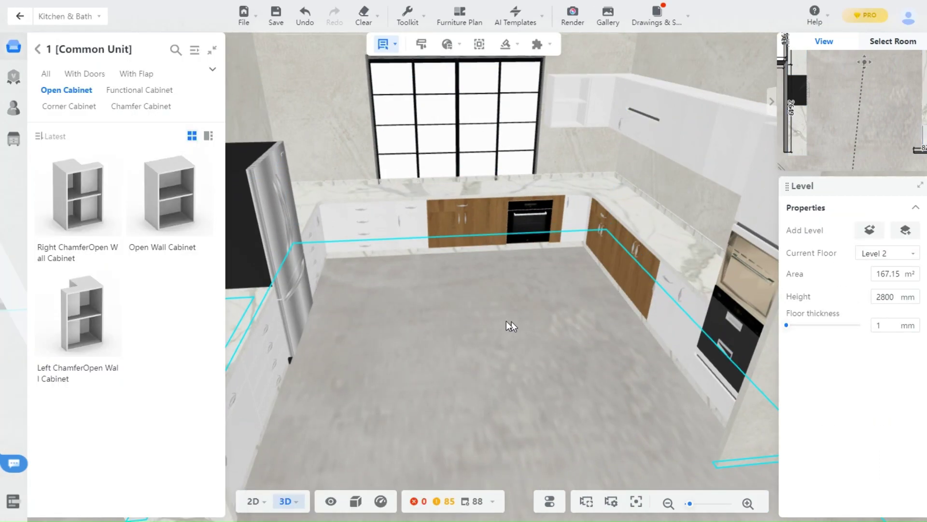
Step: Generate a crown molding in the Crown Molding17 style along the top of the wall and tall cabinets
left_click(508, 44)
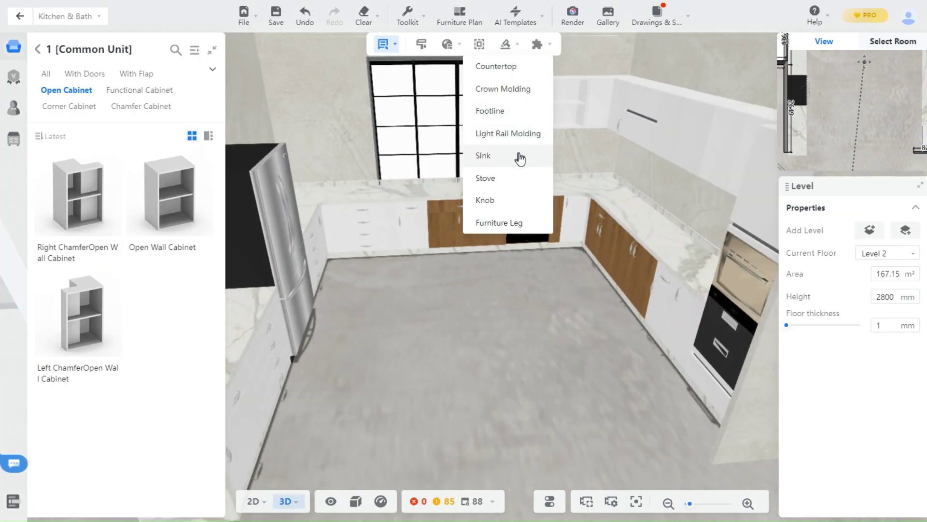
left_click(537, 123)
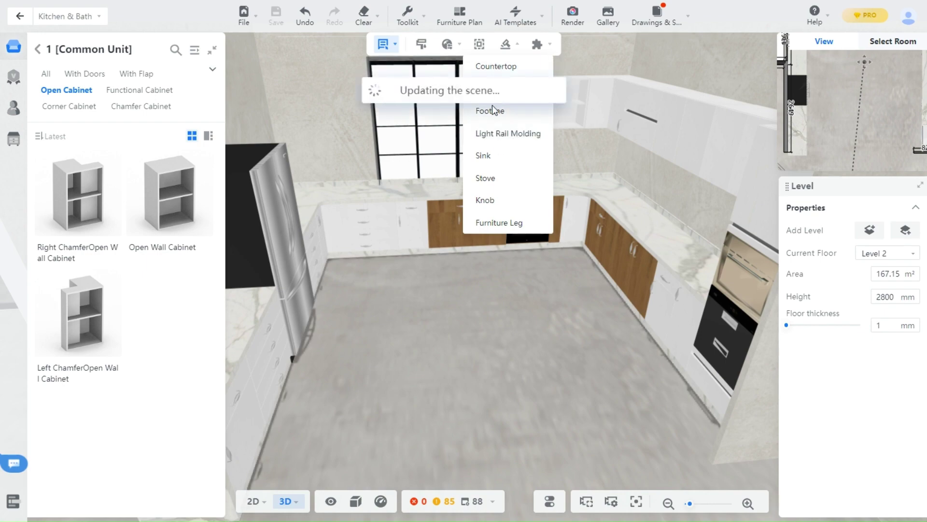
left_click(518, 45)
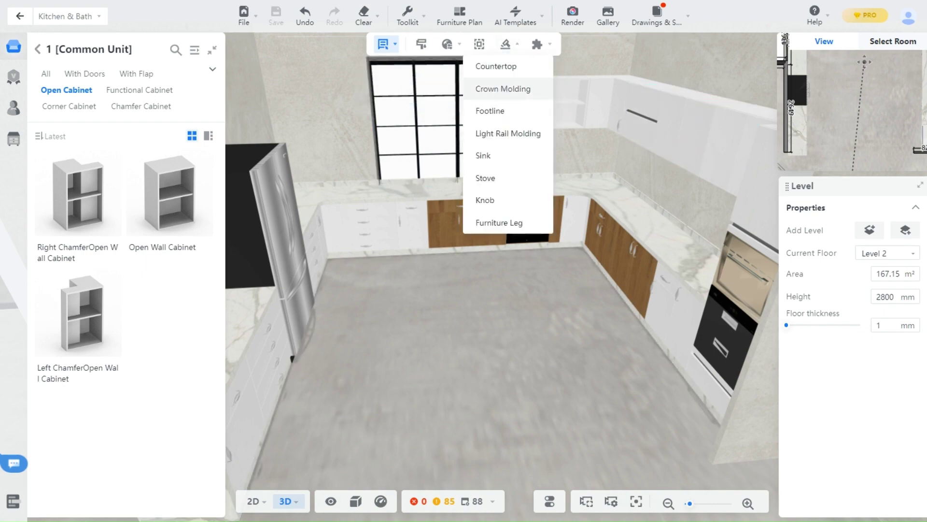
left_click(505, 91)
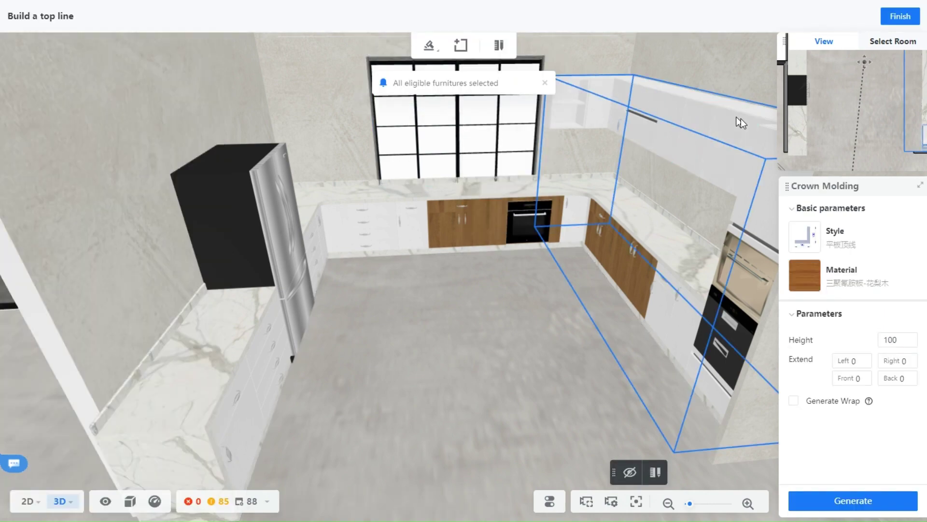
left_click_drag(523, 379, 404, 382)
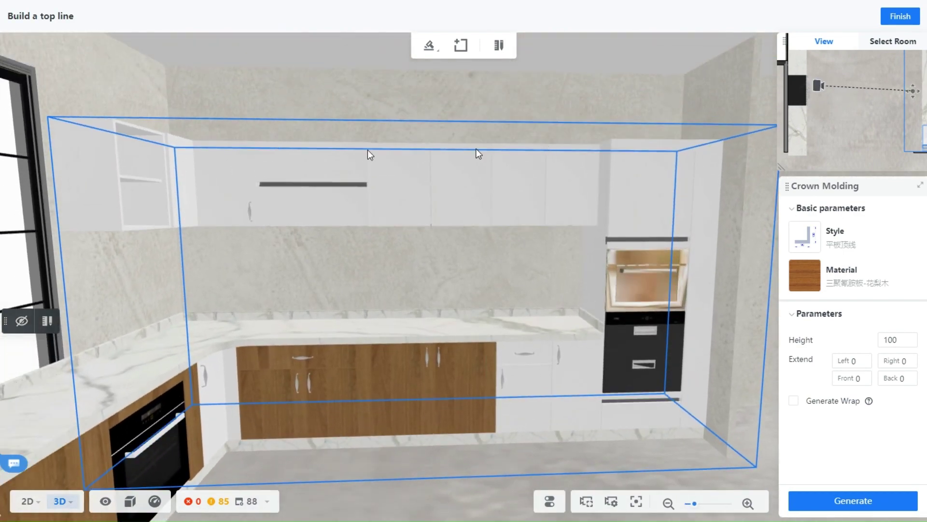
left_click(805, 237)
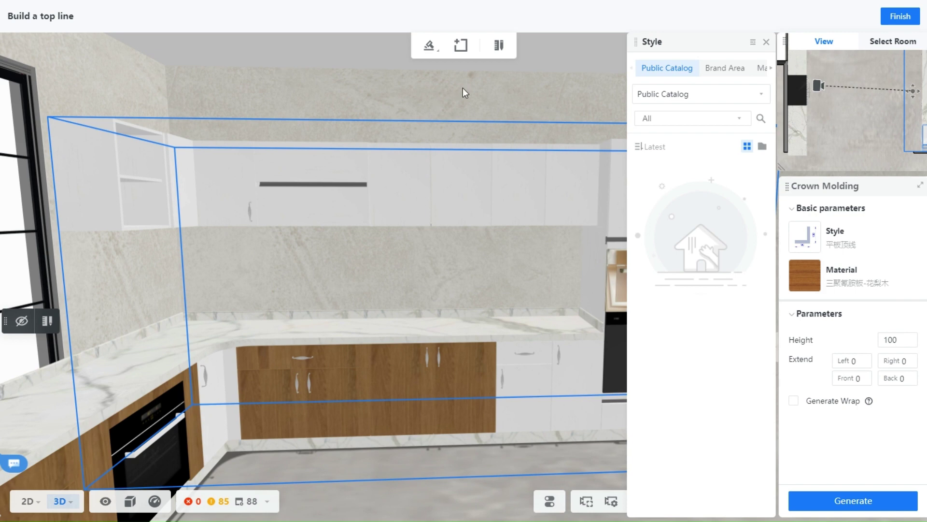
scroll(700, 237, "down", 5)
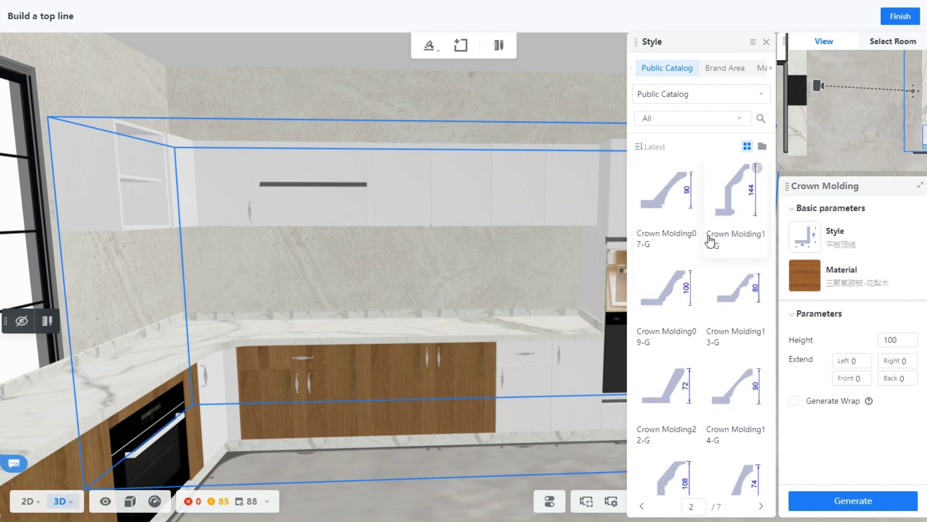
left_click(732, 259)
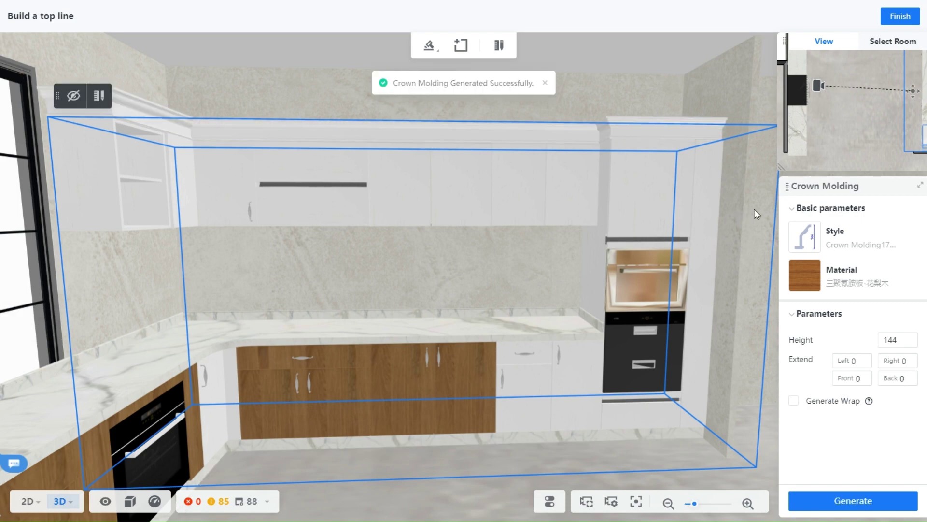
left_click_drag(141, 311, 526, 75)
left_click_drag(319, 408, 666, 372)
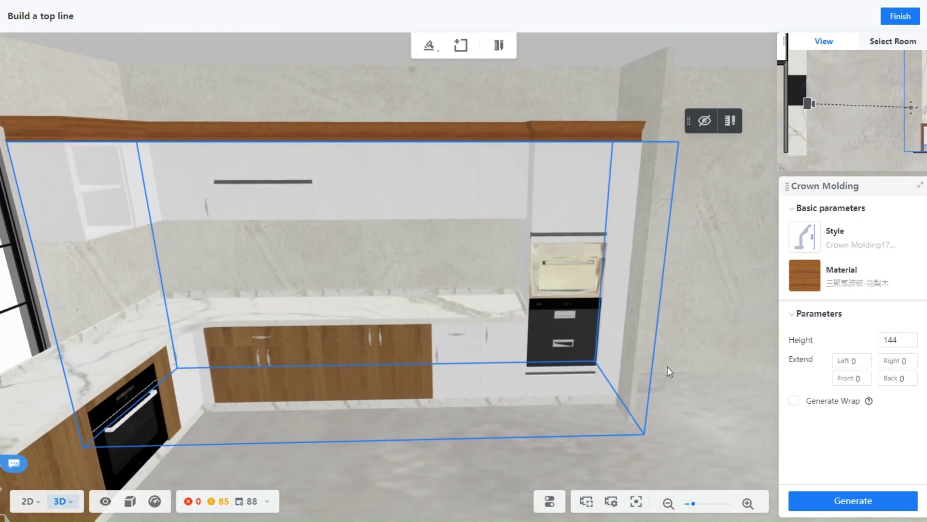
Step: Change the crown molding's style to Crown Molding16-G and generate it again
left_click(805, 237)
scroll(690, 290, "down", 3)
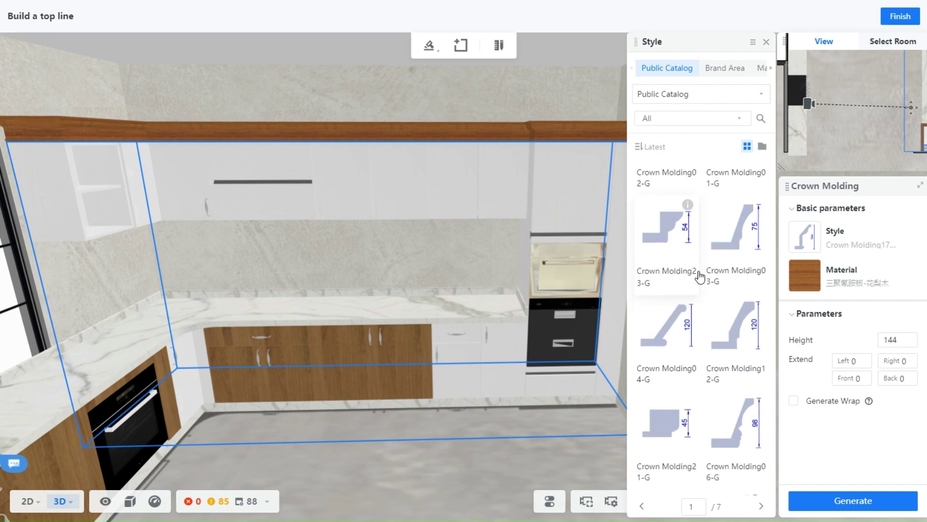
scroll(696, 329, "down", 5)
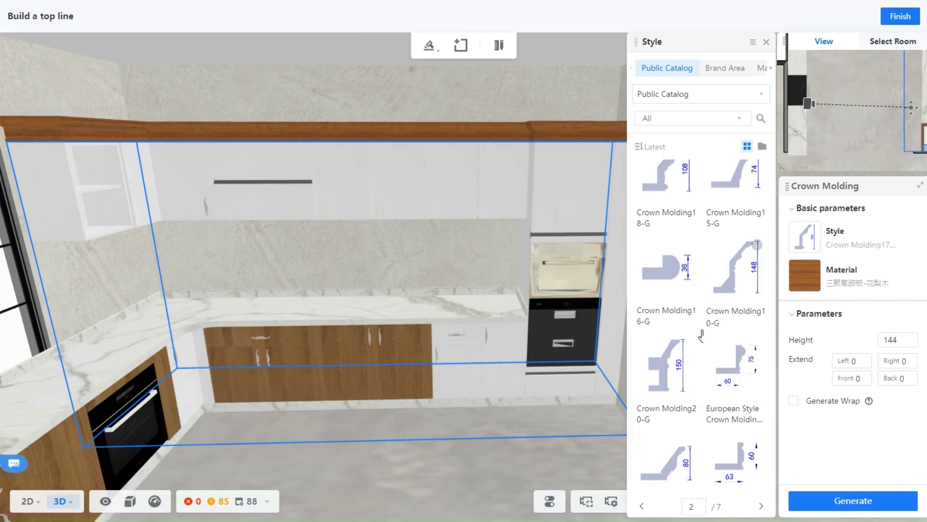
left_click(674, 256)
scroll(507, 264, "up", 3)
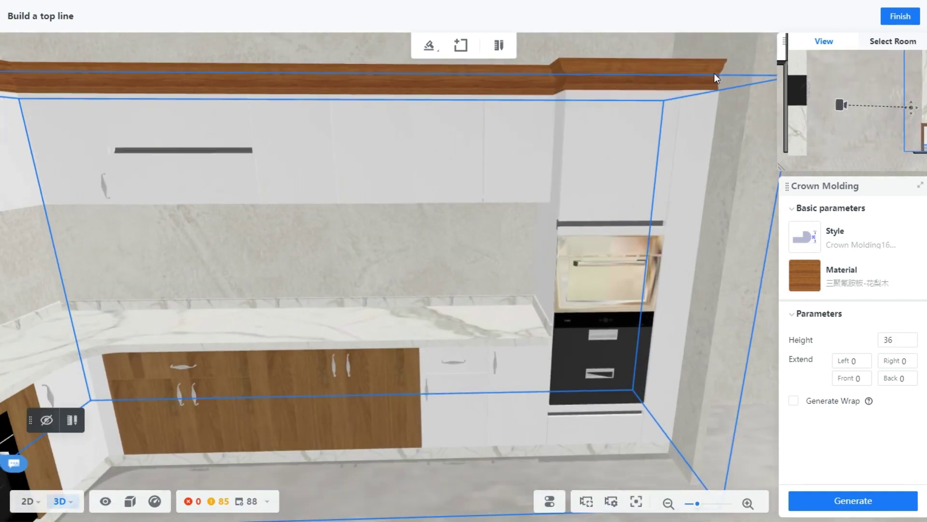
left_click(853, 500)
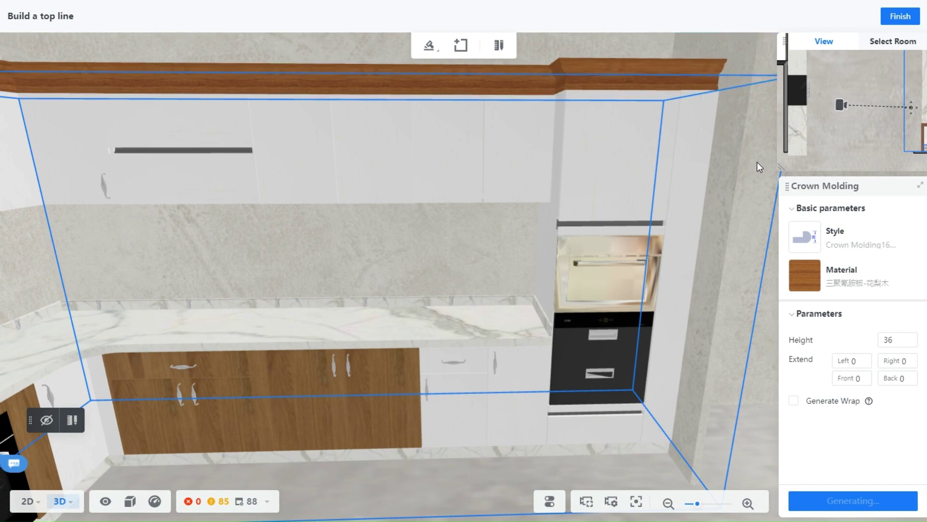
scroll(714, 277, "down", 2)
left_click_drag(714, 278, 518, 224)
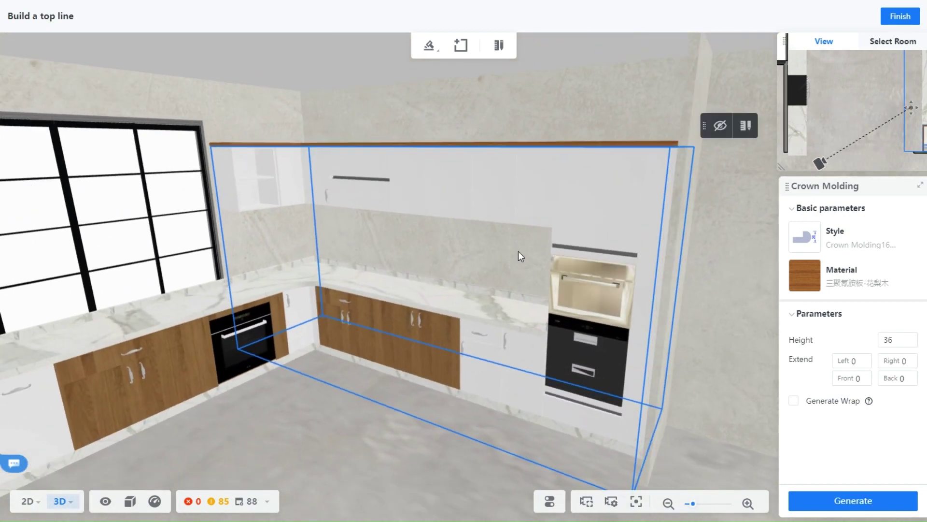
Step: Delete the crown molding above the wall cabinets and leave the crown molding tool
left_click(805, 290)
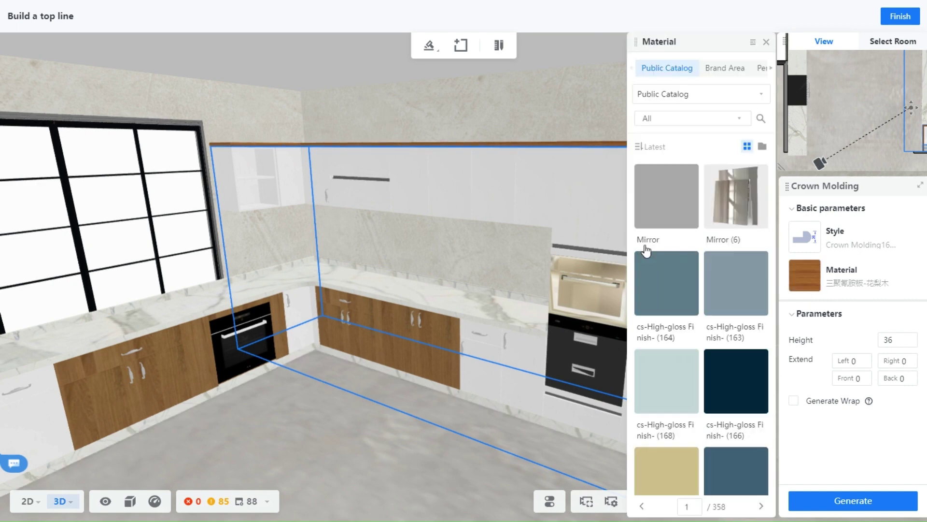
scroll(678, 241, "down", 3)
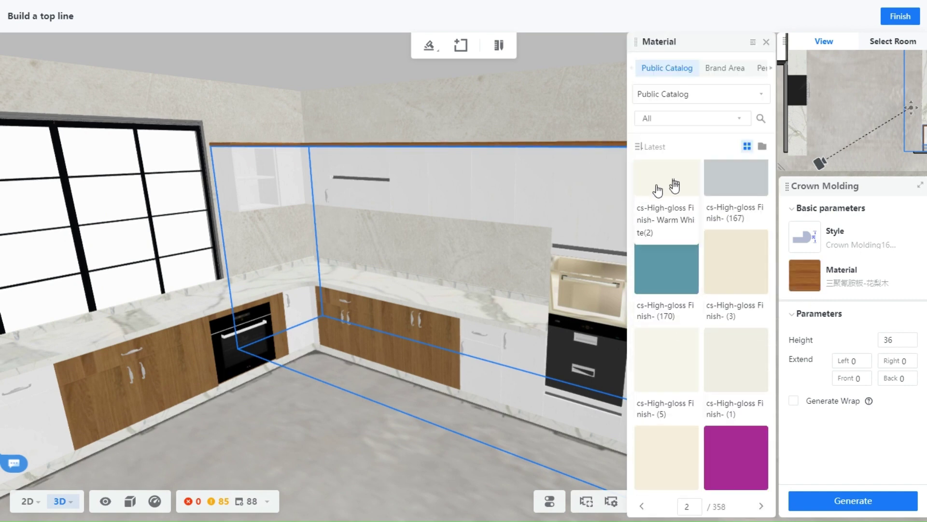
scroll(678, 276, "down", 3)
left_click(760, 119)
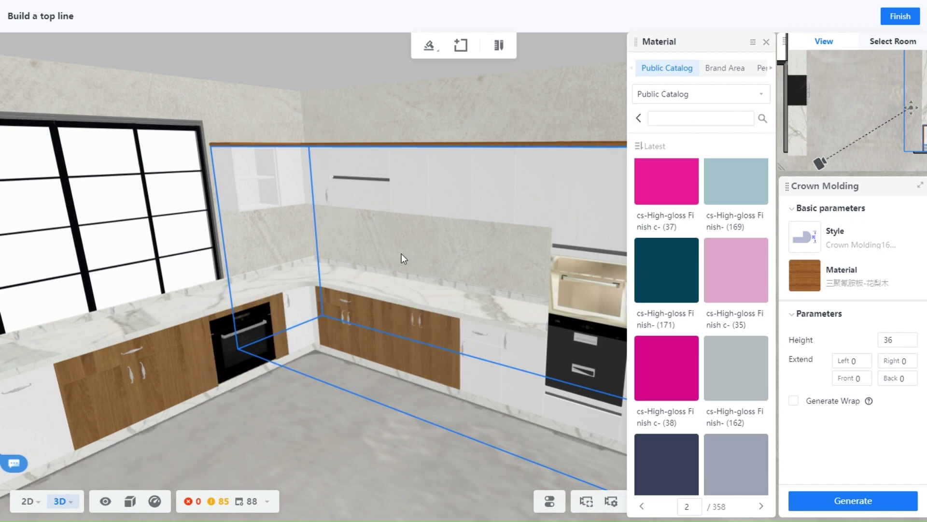
left_click(488, 145)
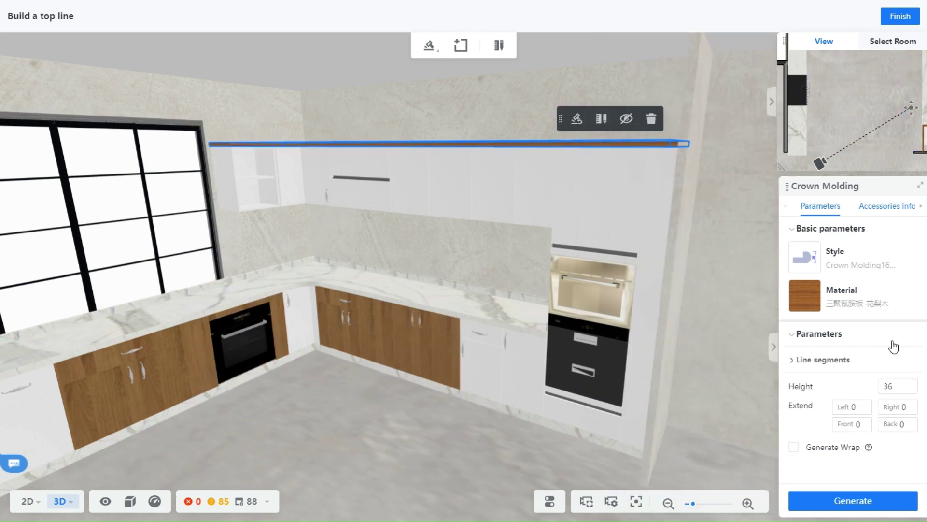
left_click(651, 118)
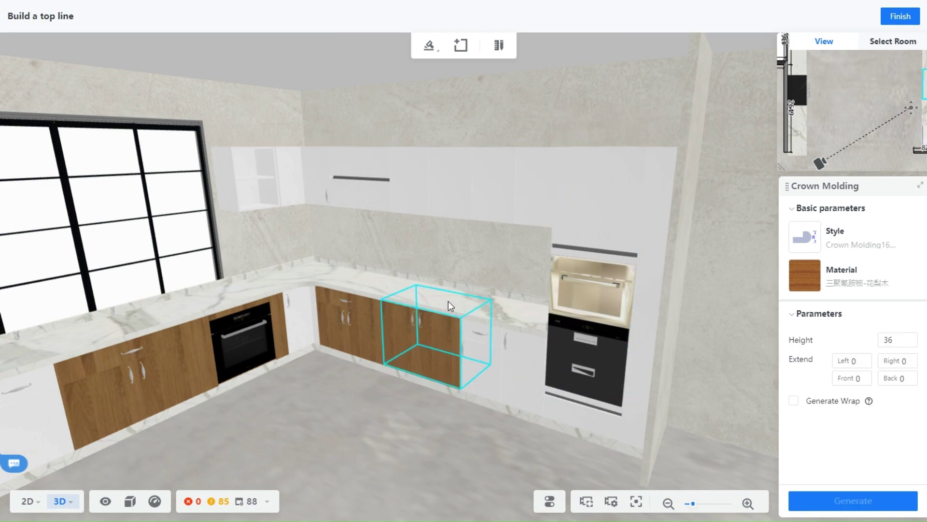
key("Escape")
left_click_drag(414, 455, 617, 284)
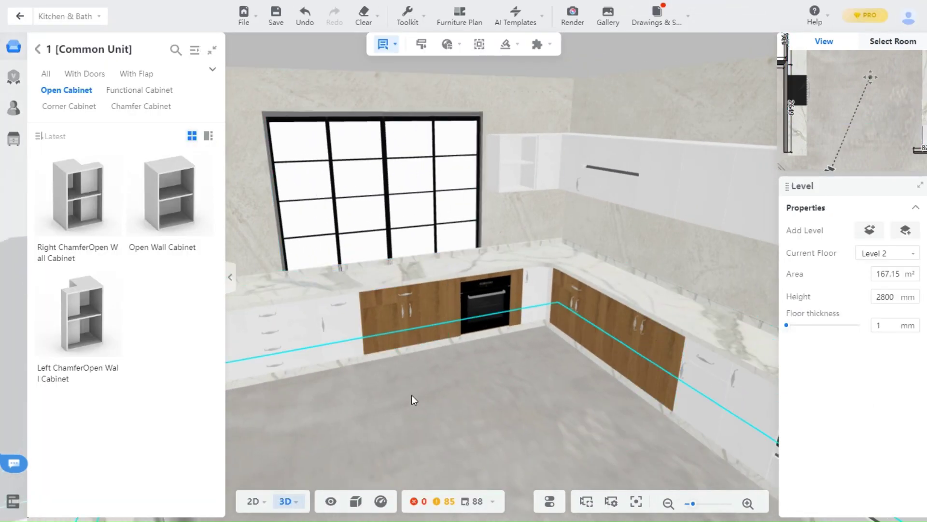
Step: Start a sink for the wooden base cabinet beneath the window, next to the oven, and choose the Double Groove-12 style
left_click(421, 44)
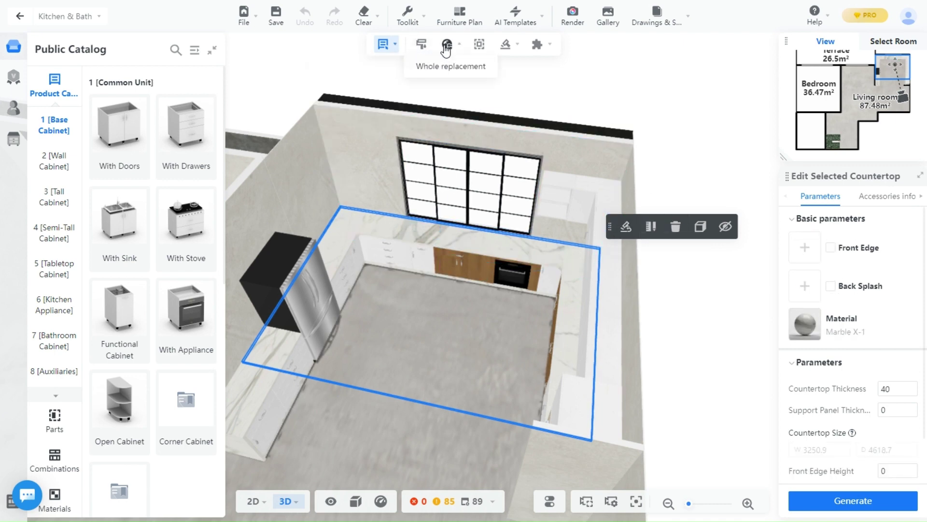
mouse_move(505, 46)
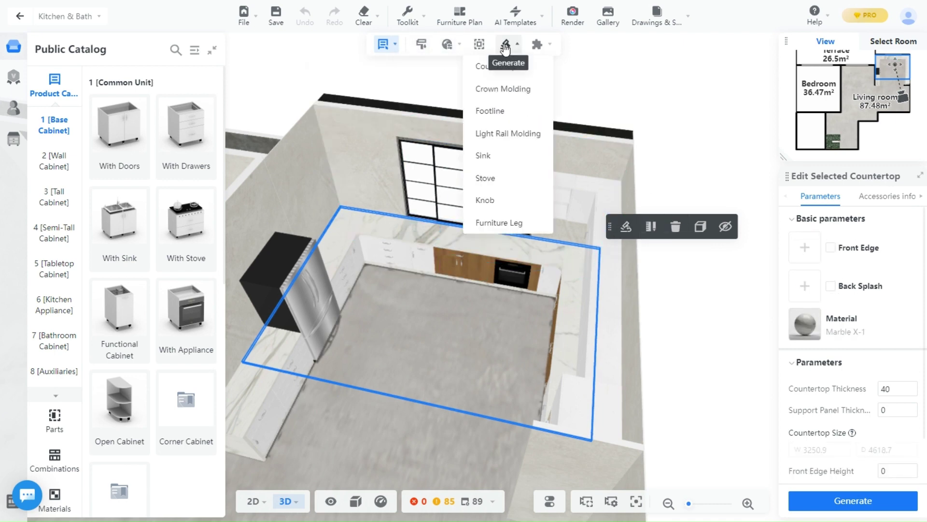
left_click(485, 155)
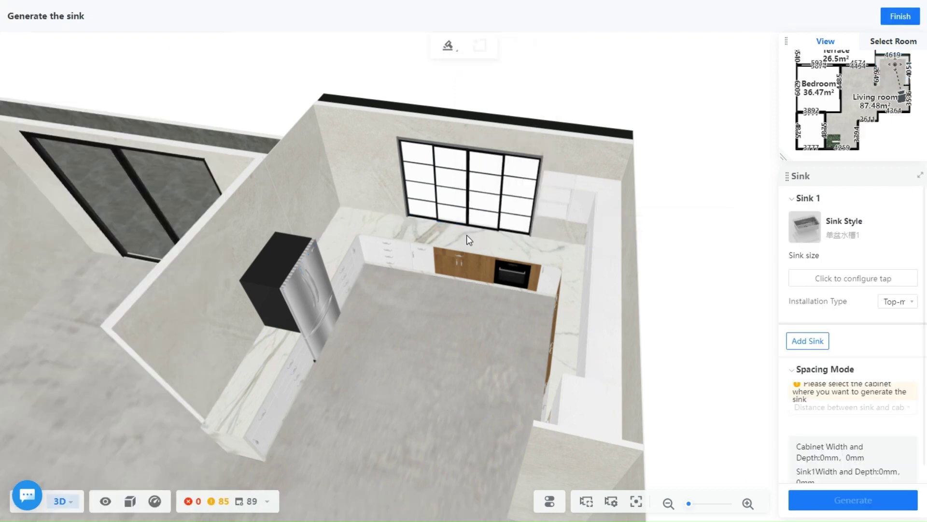
scroll(427, 266, "up", 3)
scroll(400, 341, "up", 3)
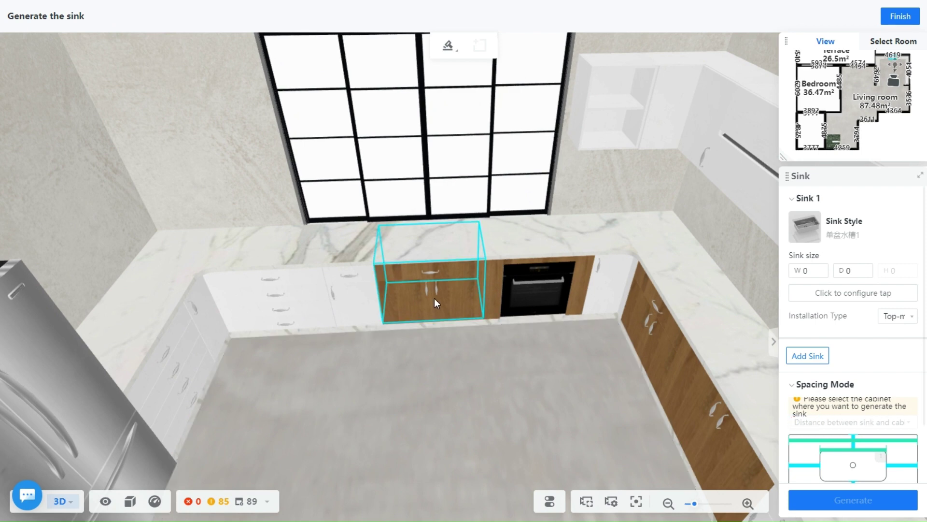
left_click(437, 281)
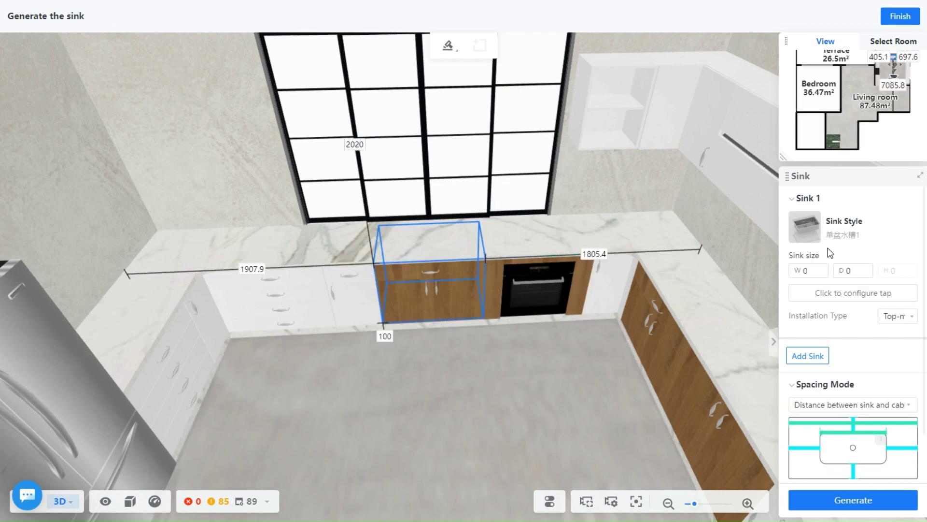
left_click(808, 233)
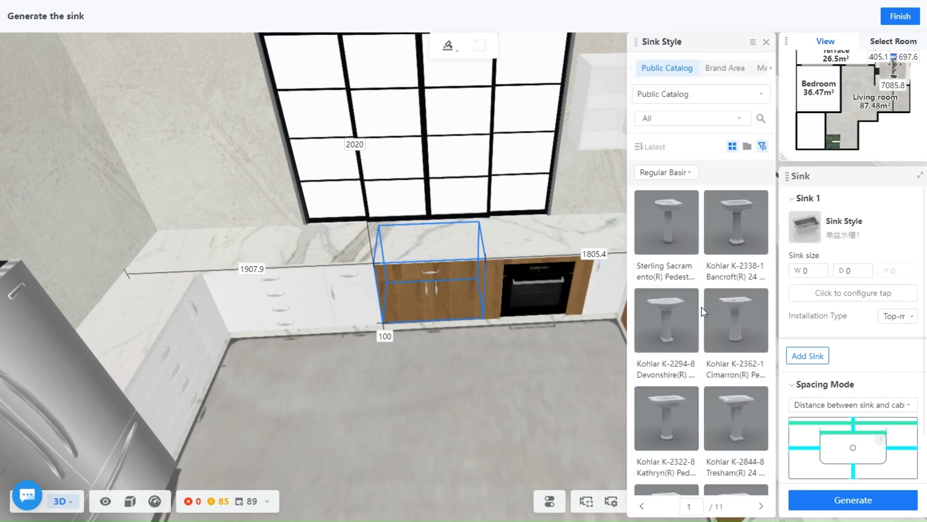
scroll(698, 338, "down", 10)
scroll(700, 373, "down", 5)
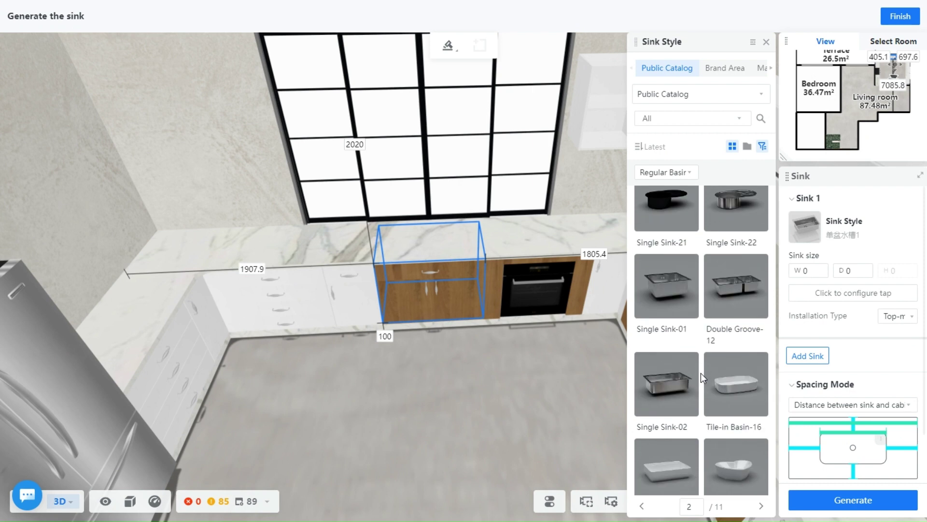
mouse_move(756, 284)
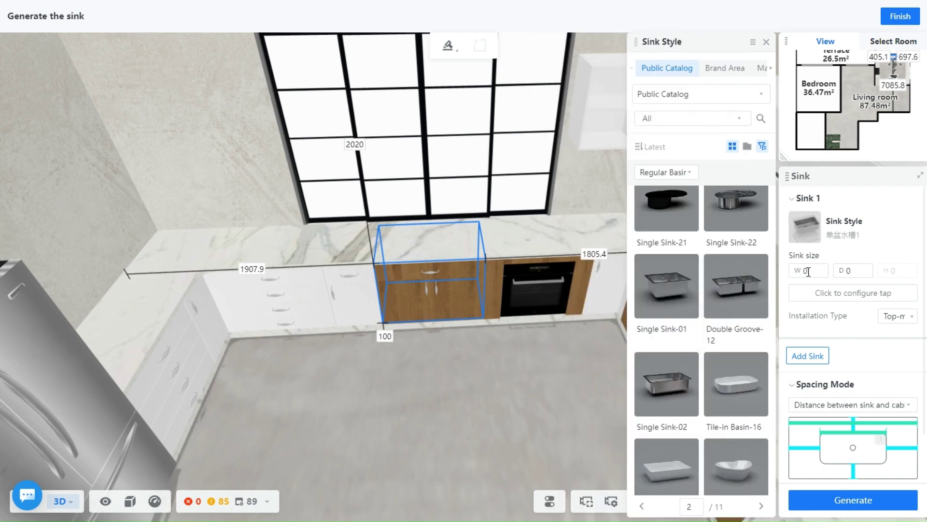
left_click(804, 231)
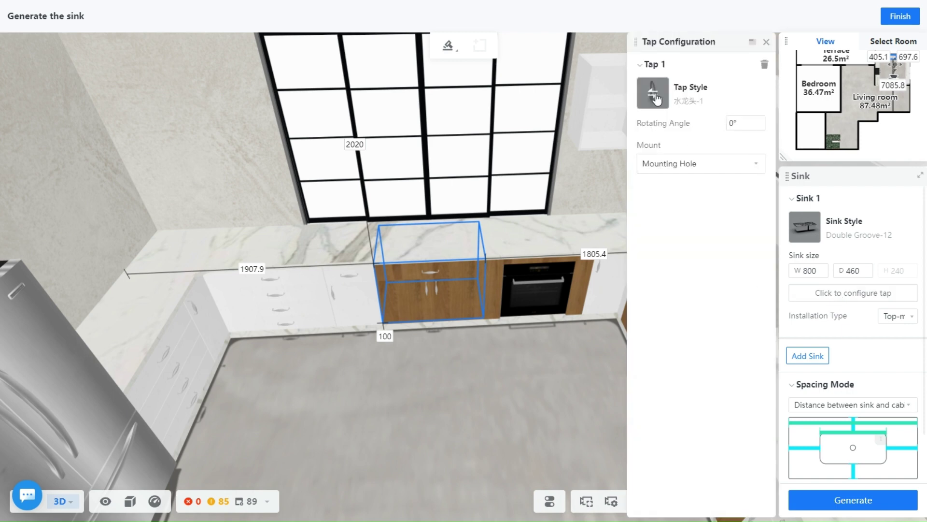
Step: Set the sink's tap style to SL001
left_click(653, 93)
scroll(691, 381, "down", 5)
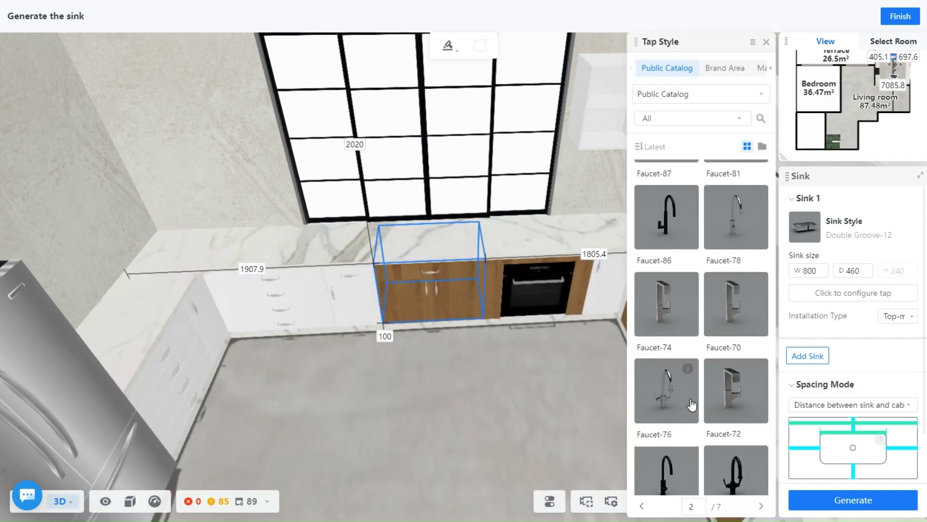
scroll(691, 405, "down", 10)
scroll(708, 426, "down", 10)
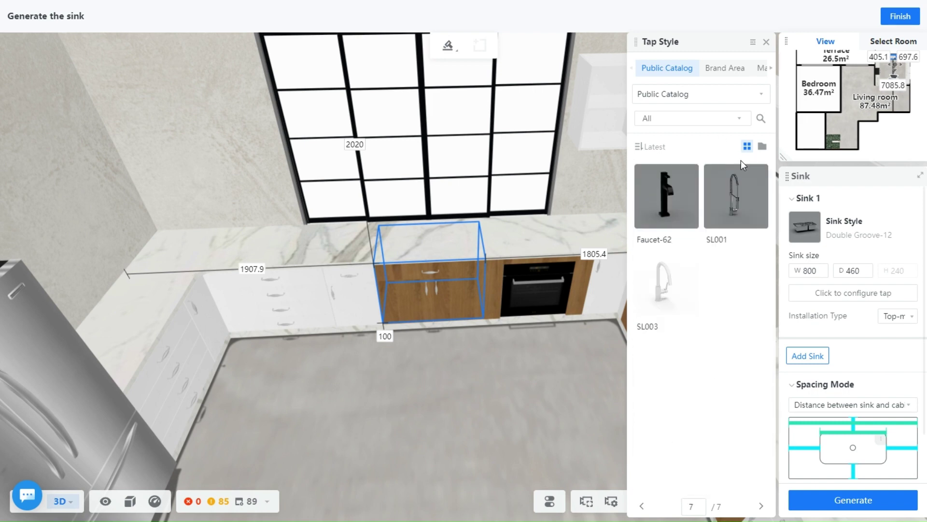
left_click(724, 225)
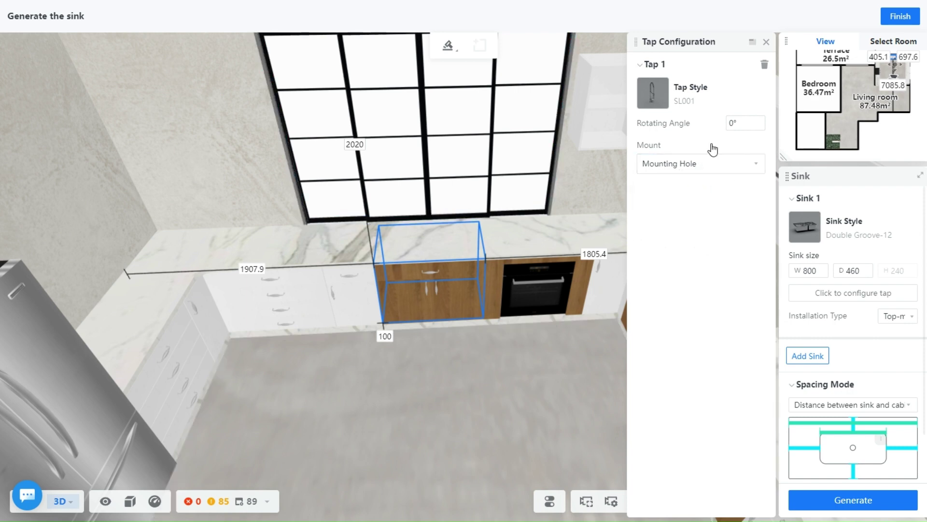
Step: Generate the sink and tap in the countertop above the selected cabinet and view them from the side
scroll(850, 445, "down", 2)
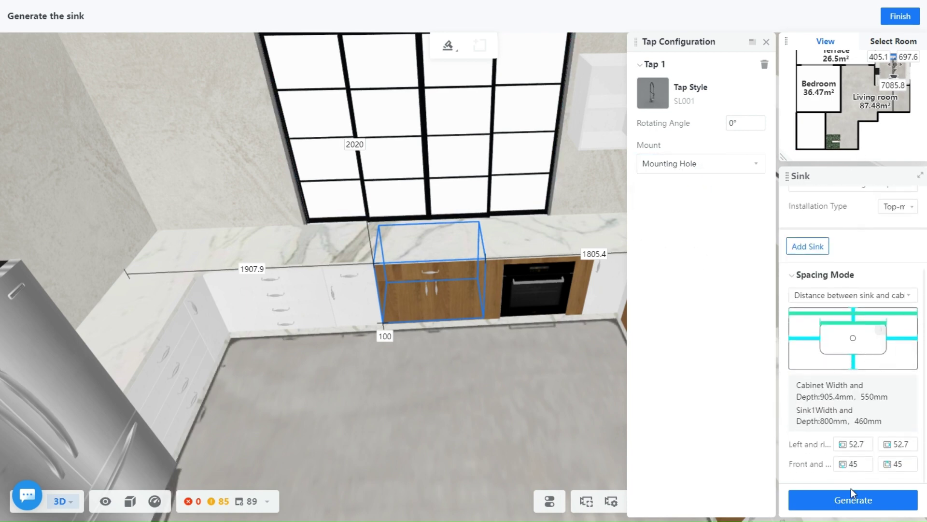
left_click(849, 502)
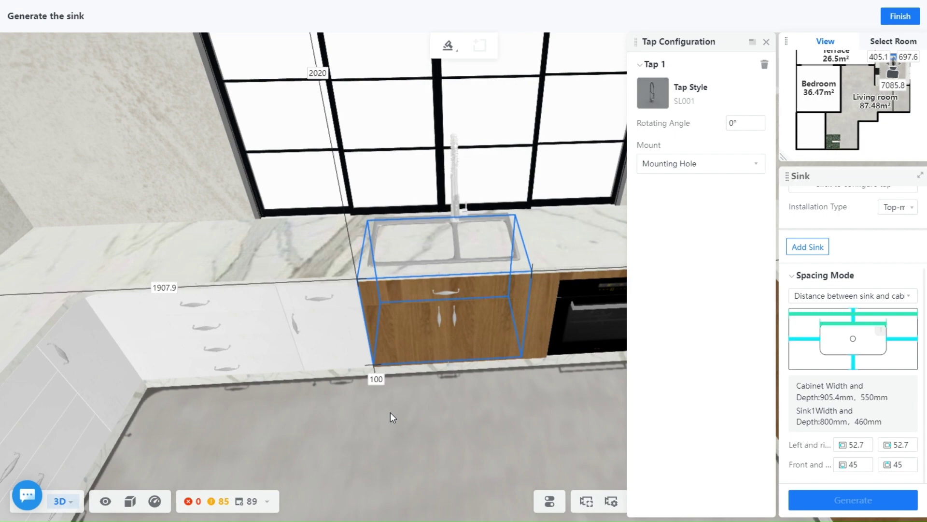
left_click_drag(325, 406, 433, 399)
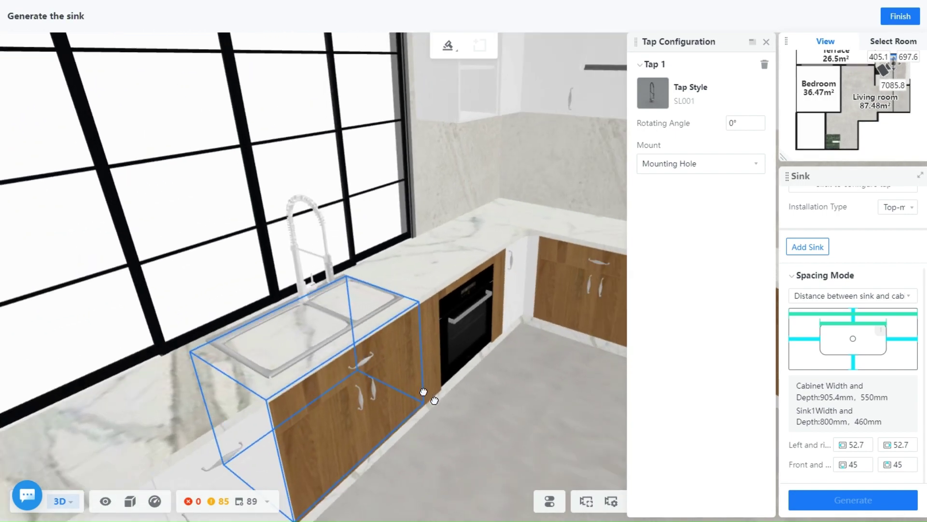
Step: Set the sink's installation type to Under and finish the sink generation for the wooden cabinet beneath the window
mouse_move(449, 437)
left_mouse_down()
mouse_move(503, 443)
mouse_move(403, 430)
mouse_move(408, 402)
mouse_move(424, 393)
mouse_move(425, 439)
mouse_move(459, 449)
left_mouse_up()
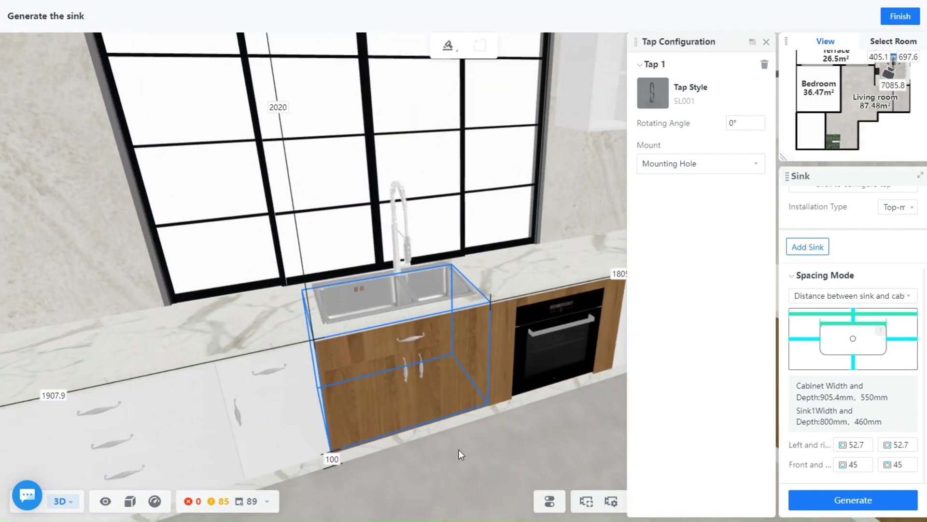
left_click(436, 346)
left_click_drag(289, 468, 531, 393)
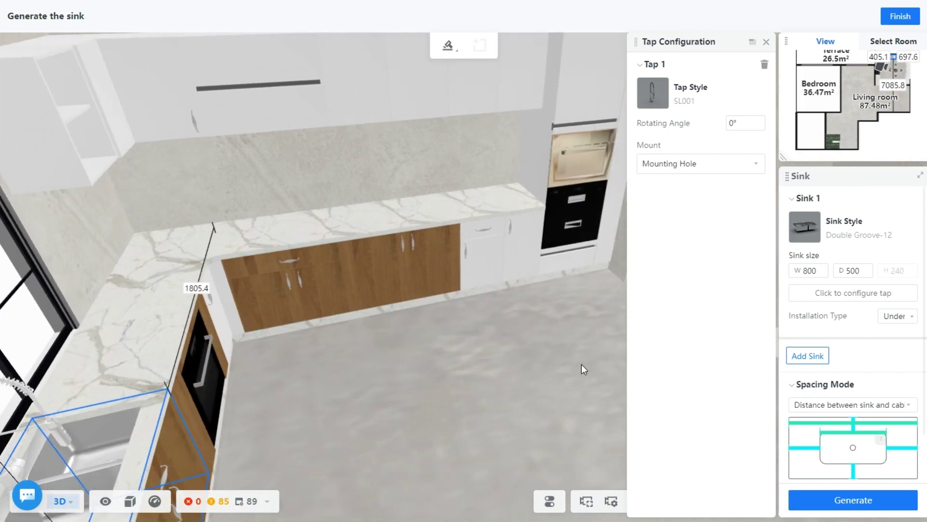
left_click(900, 16)
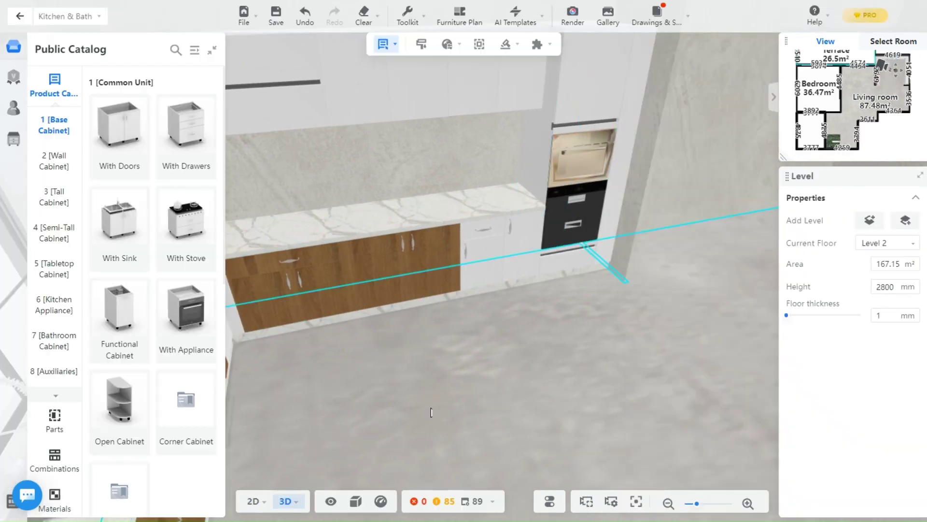
Step: Generate a center-aligned Stove-14 stove in the countertop above the wooden double-door base cabinet nearest the oven tower, and finish the stovetop
mouse_move(488, 35)
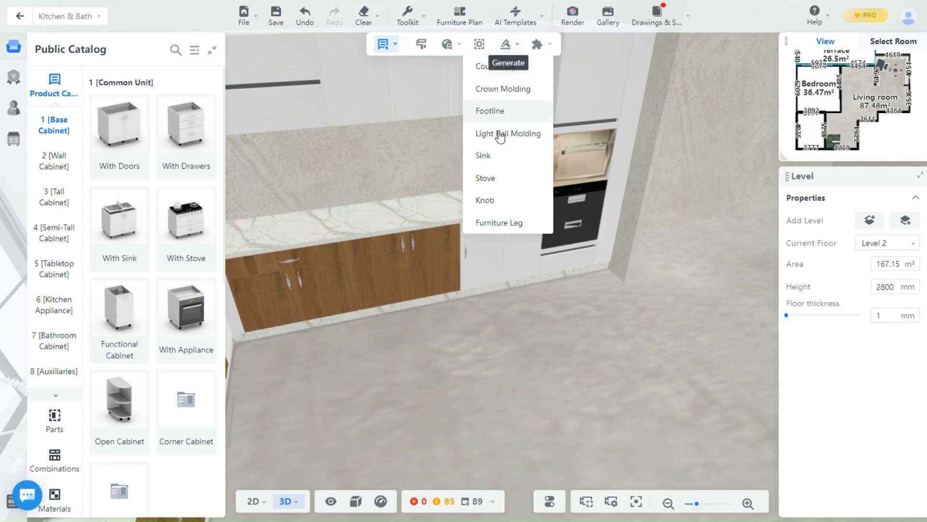
left_click(497, 181)
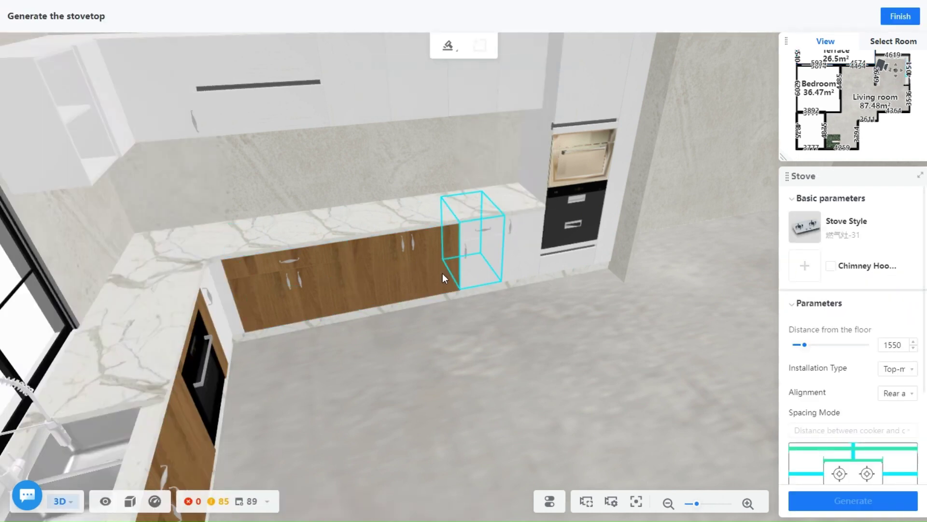
left_click(411, 262)
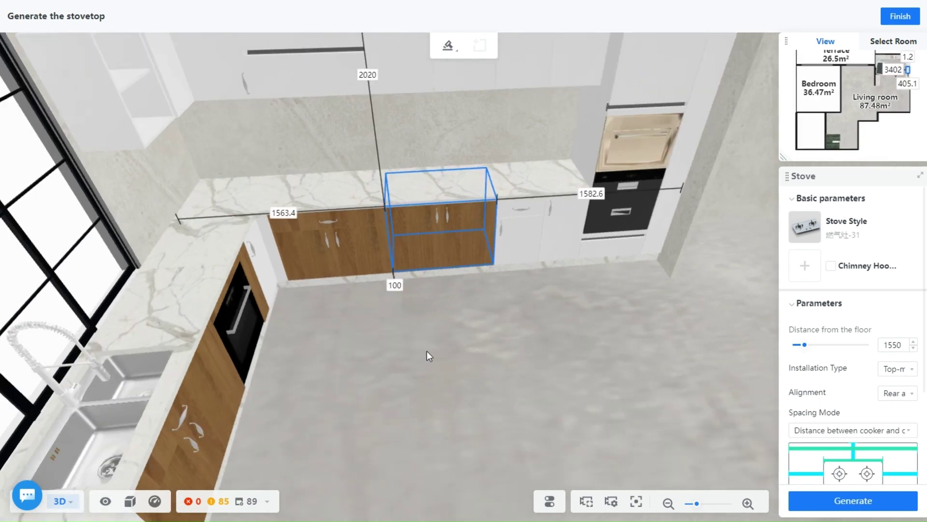
left_click(803, 228)
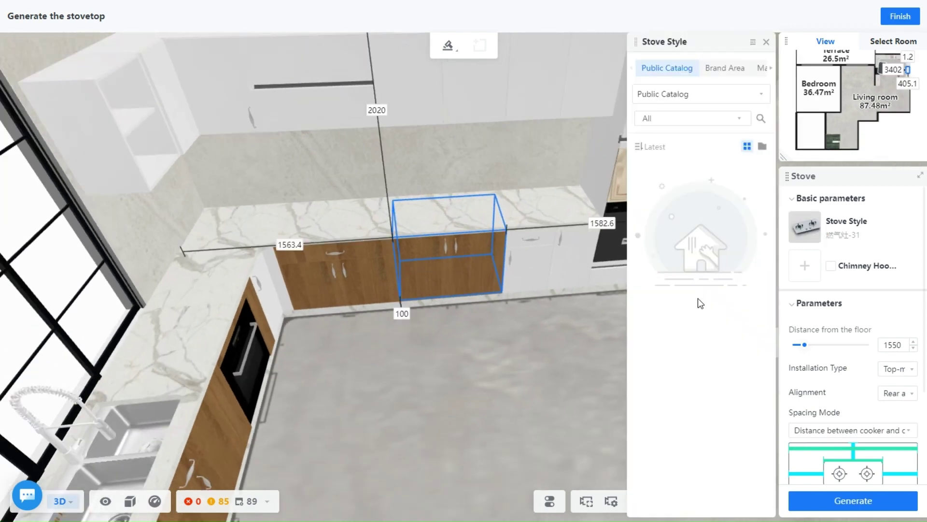
scroll(676, 359, "down", 5)
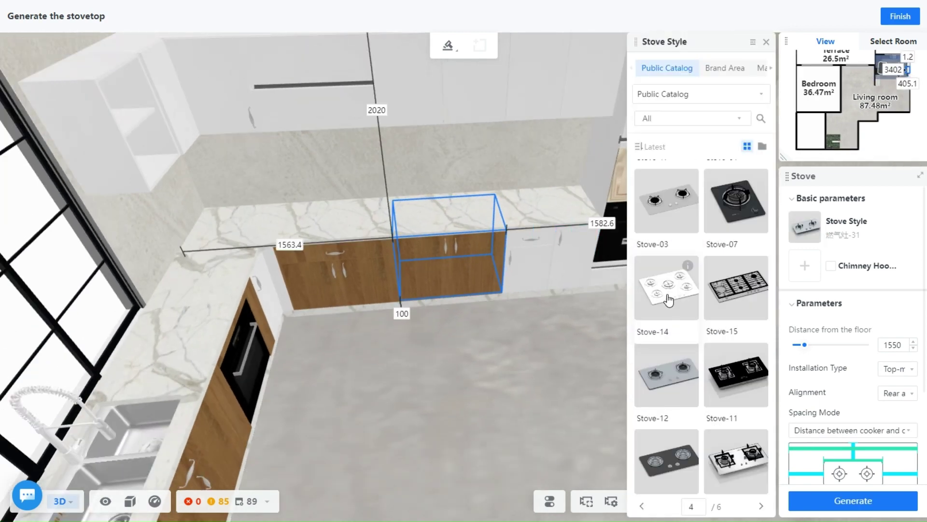
left_click(668, 295)
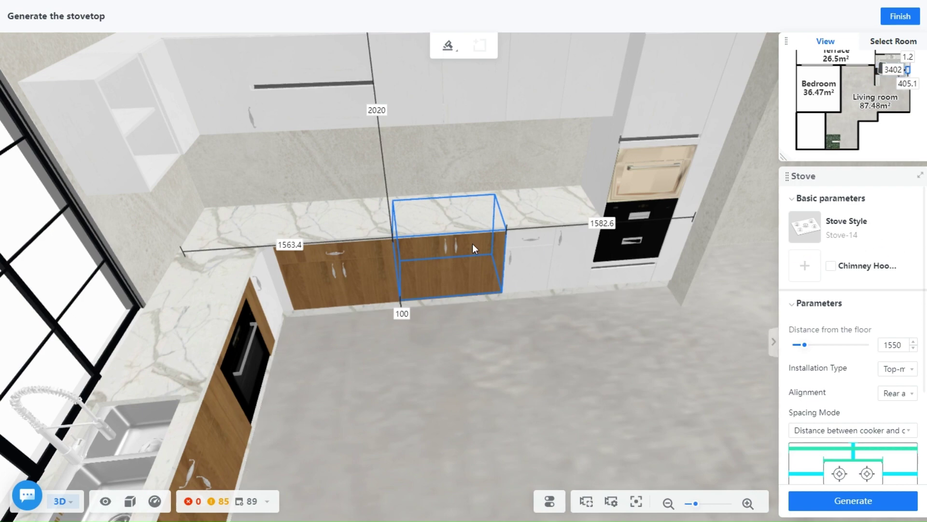
scroll(506, 357, "up", 2)
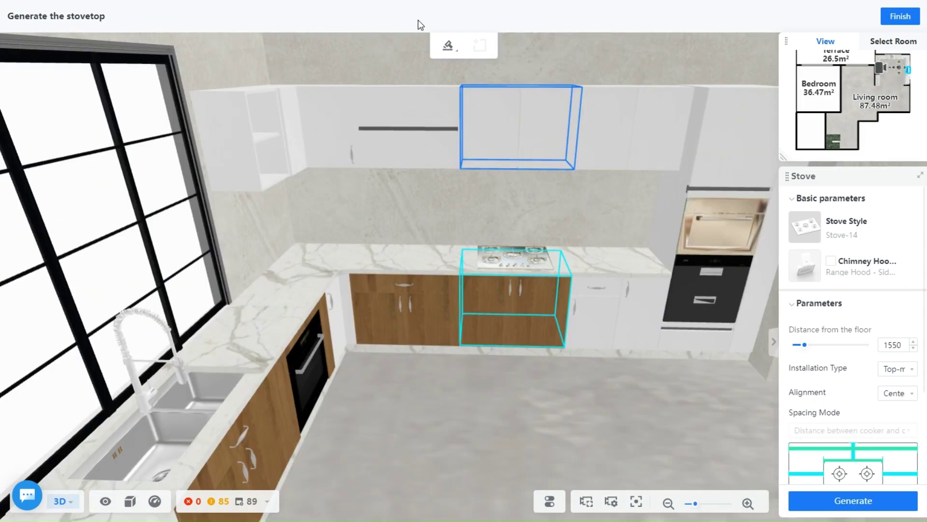
left_click(895, 19)
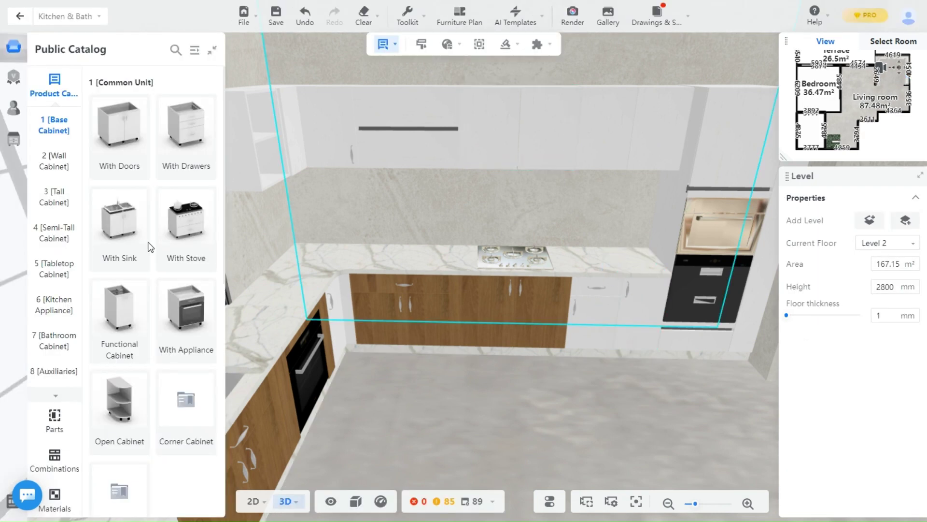
Step: Find Chimney Hood-63 among the kitchen appliances and place it on the floor in front of the stove cabinet
left_click(54, 306)
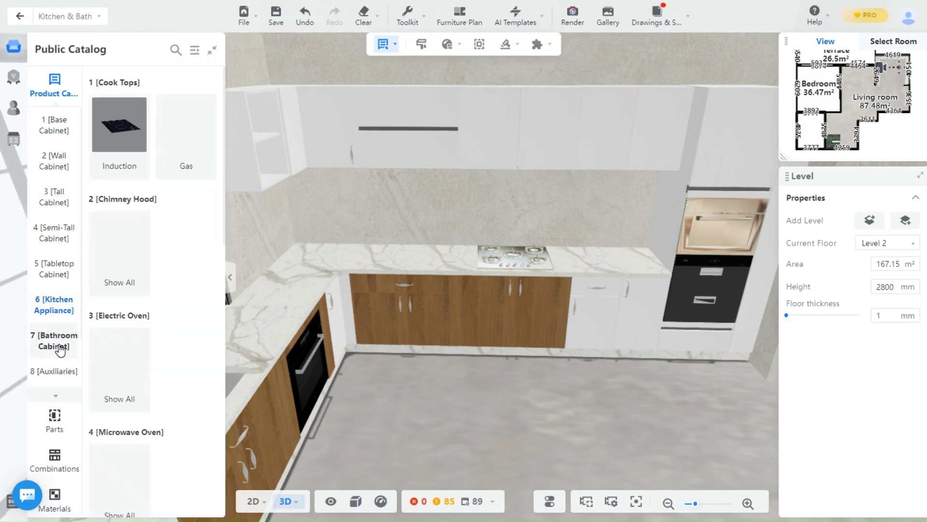
left_click(120, 254)
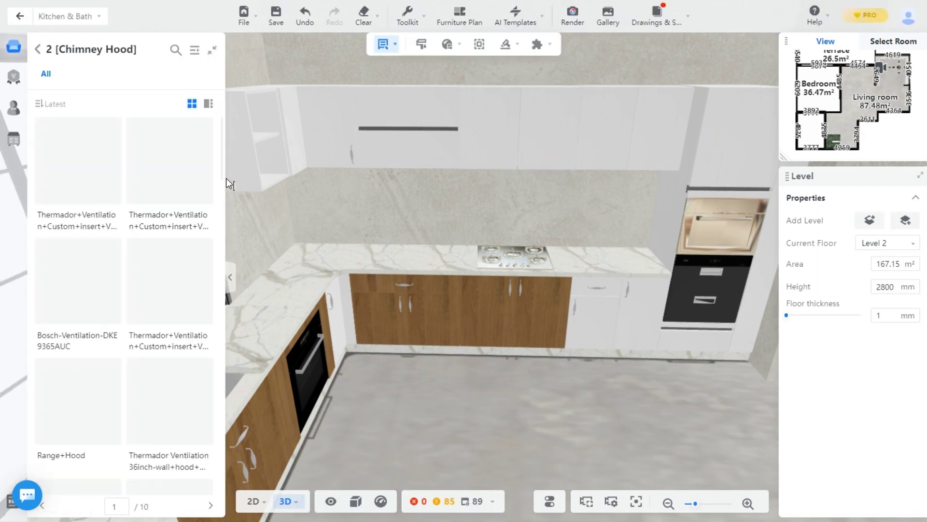
scroll(109, 285, "down", 5)
scroll(115, 283, "down", 8)
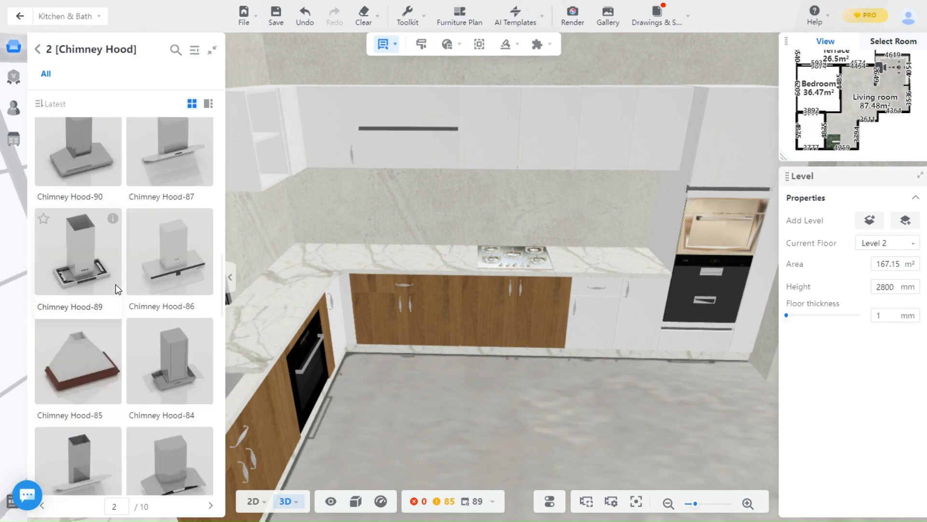
scroll(115, 286, "down", 10)
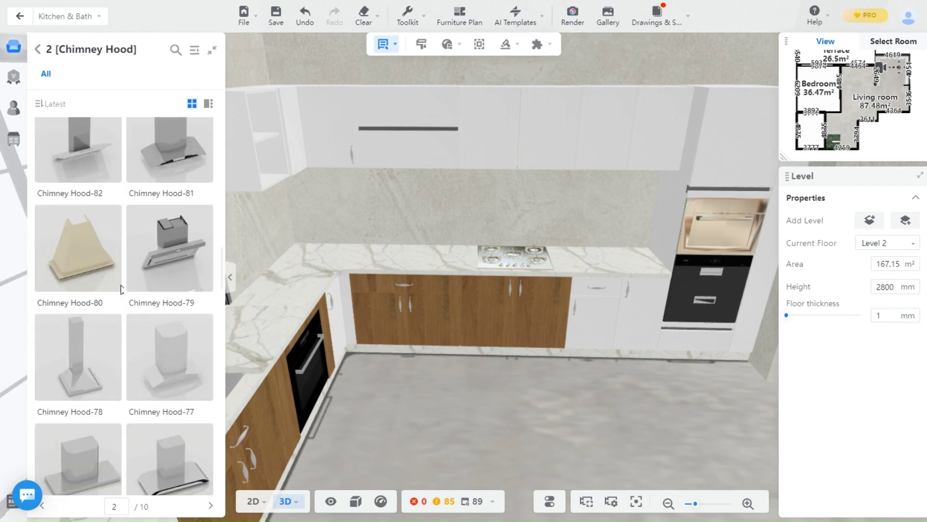
scroll(121, 289, "down", 10)
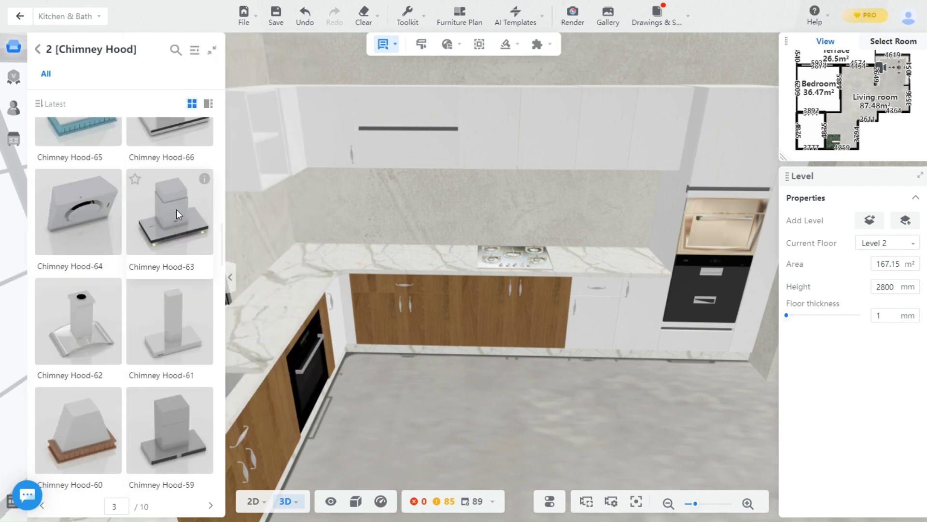
mouse_move(204, 179)
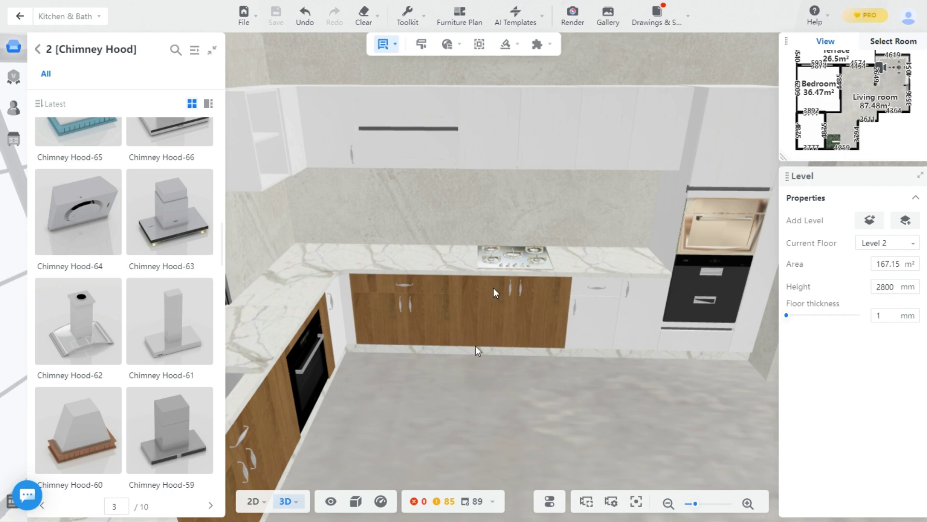
left_click(512, 381)
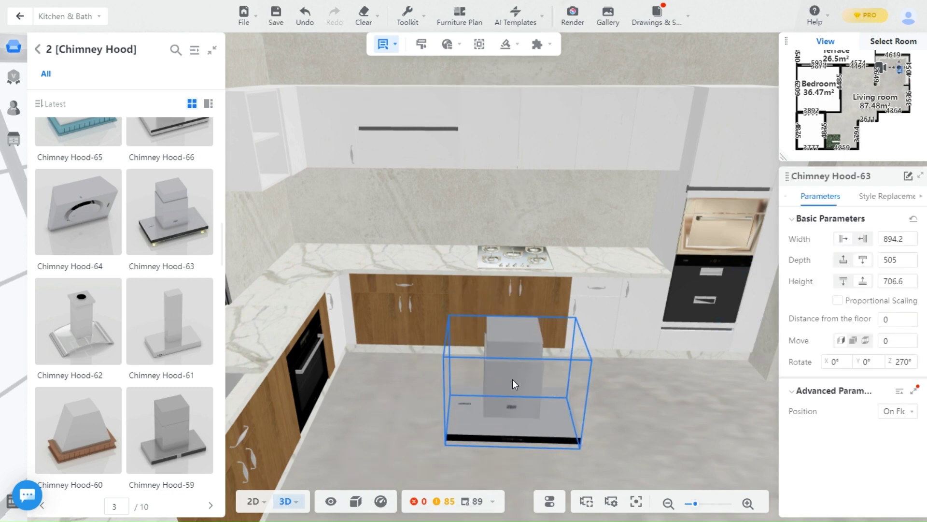
Step: Use 3D Move & Rotate to move the chimney hood back about 1147 mm to the wall and raise it above the stove
mouse_move(601, 297)
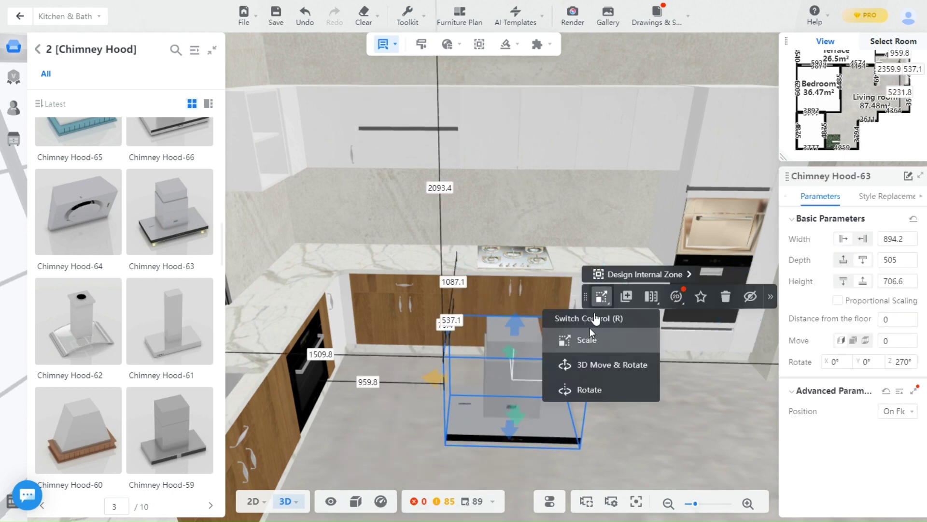
left_click(587, 364)
left_click_drag(510, 477, 526, 366)
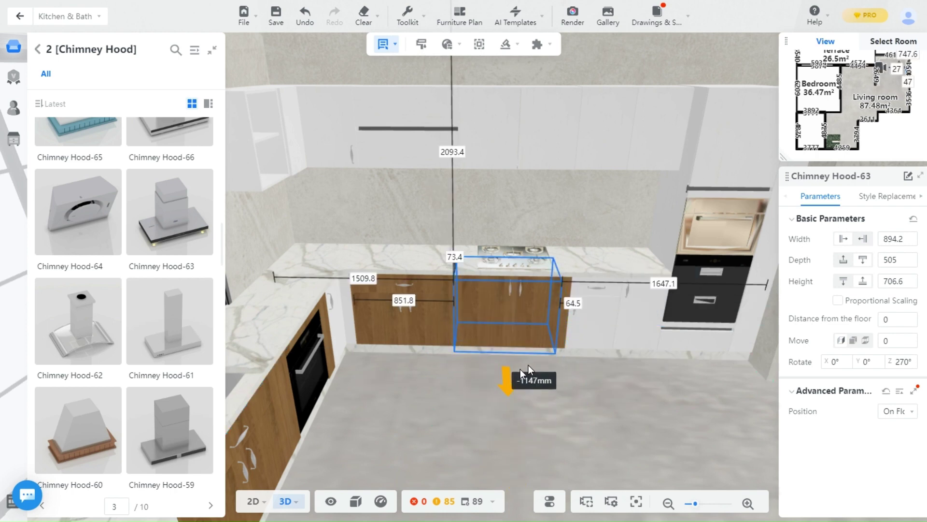
left_click_drag(515, 277, 518, 101)
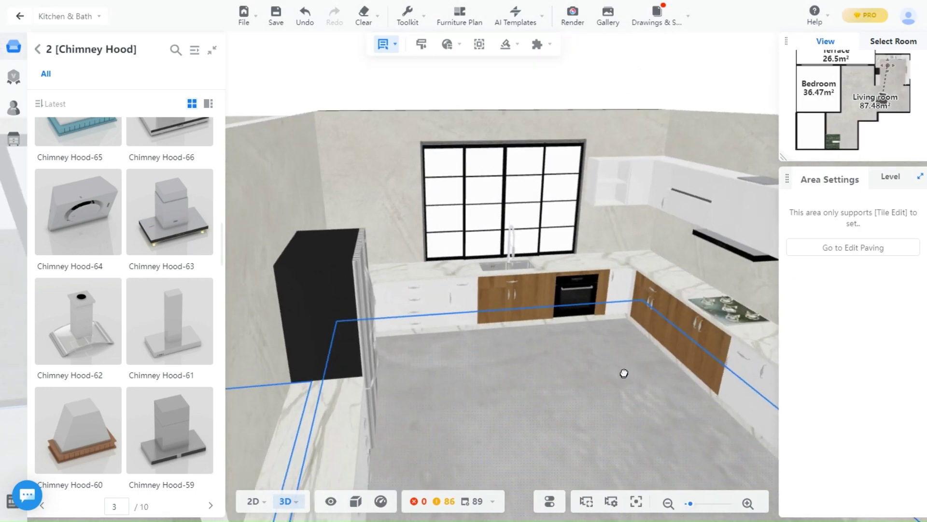
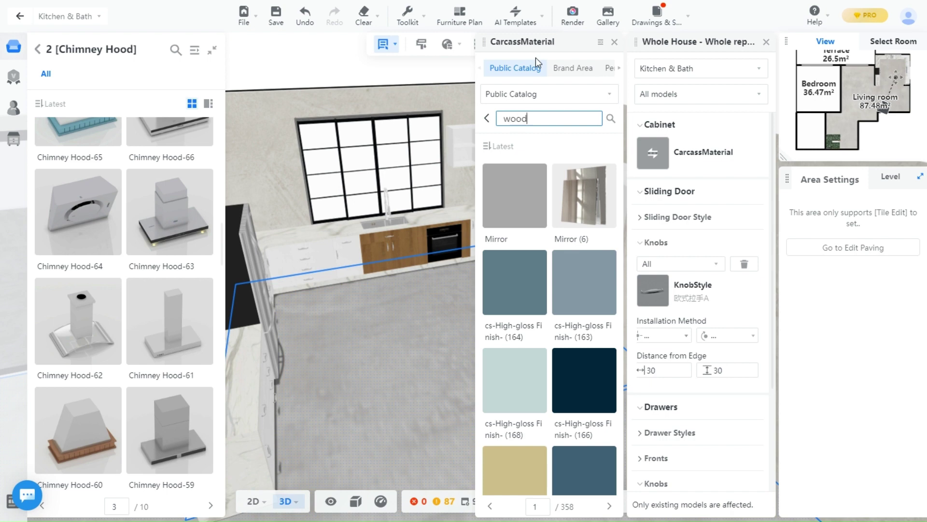
Step: Search the carcass materials for wood and apply the light Coohom - Wood Grain to all existing kitchen and bath cabinets
key("Return")
scroll(532, 397, "down", 2)
scroll(531, 397, "down", 5)
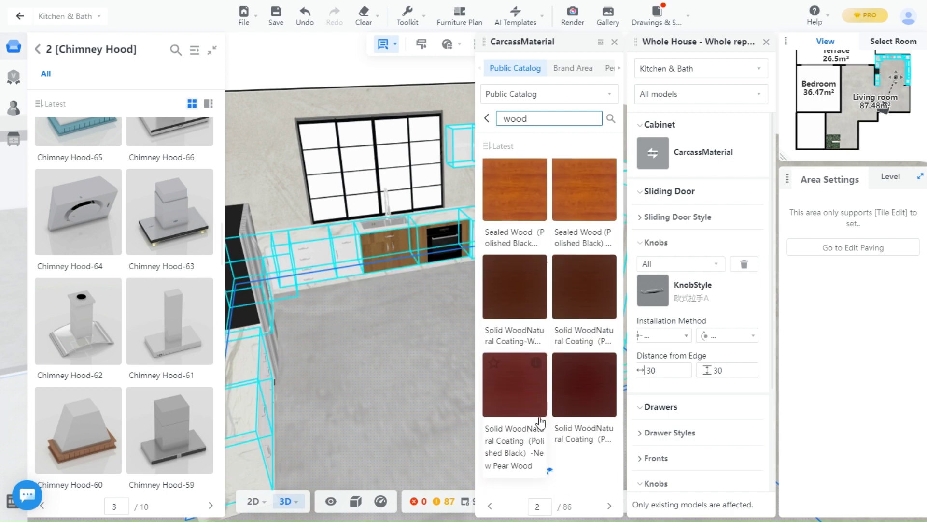
left_click(541, 317)
scroll(435, 338, "down", 3)
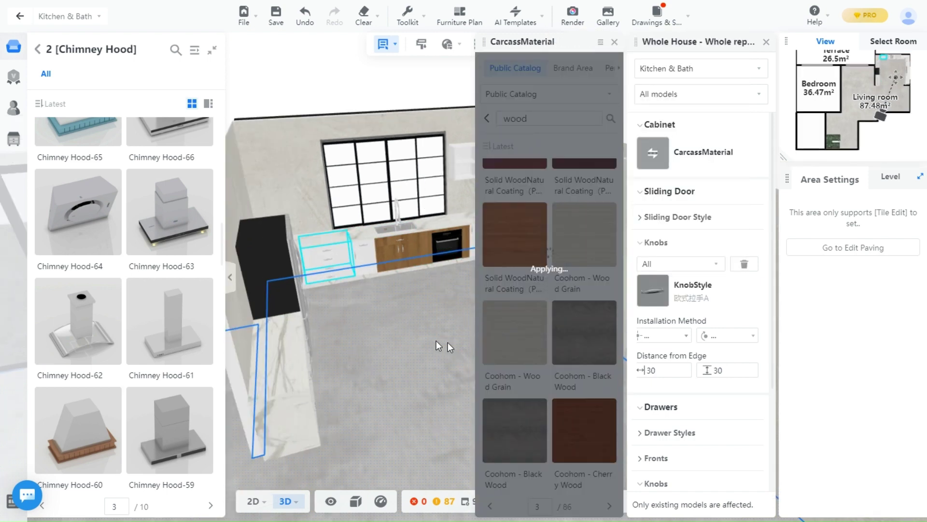
left_click(230, 277)
left_click_drag(384, 334, 415, 308)
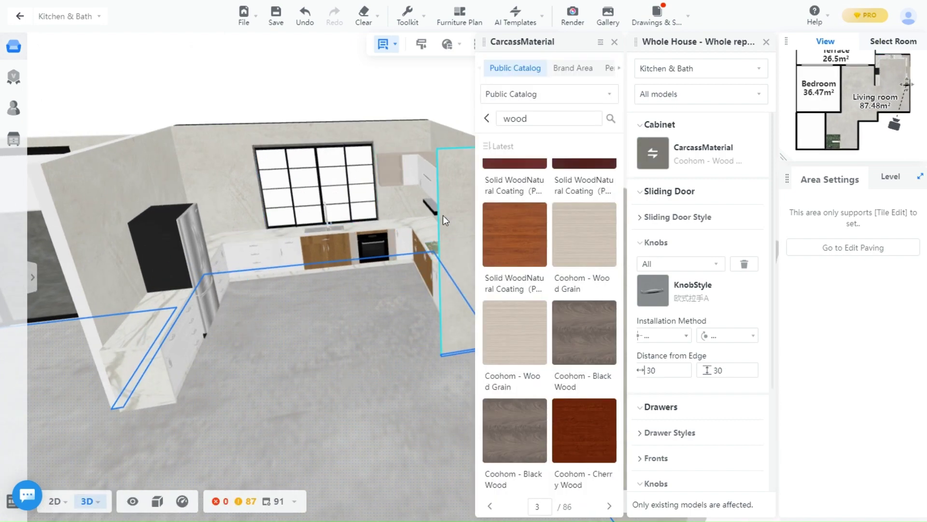
left_click_drag(442, 215, 313, 239)
left_click_drag(236, 177, 282, 356)
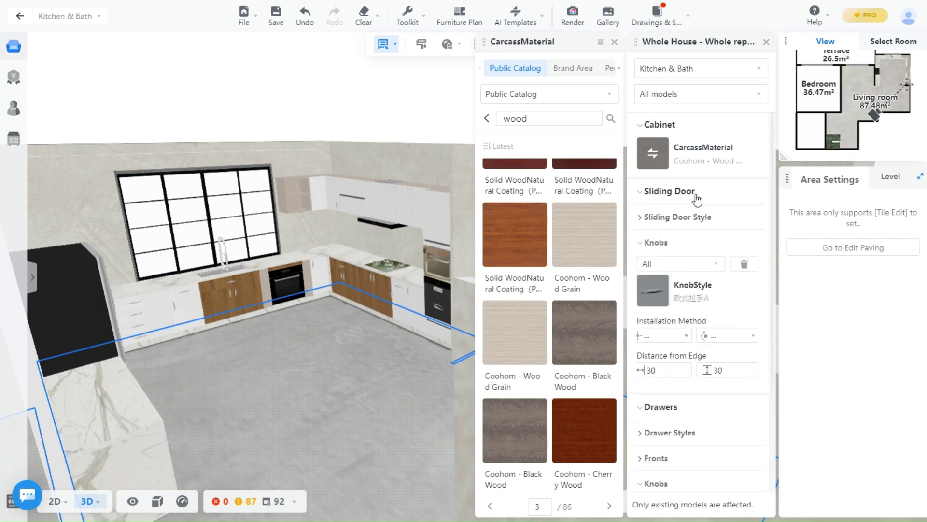
Step: Search the sliding door materials for wood and apply the light Coohom - Wood Grain to all cabinet doors
left_click(664, 222)
left_click(652, 284)
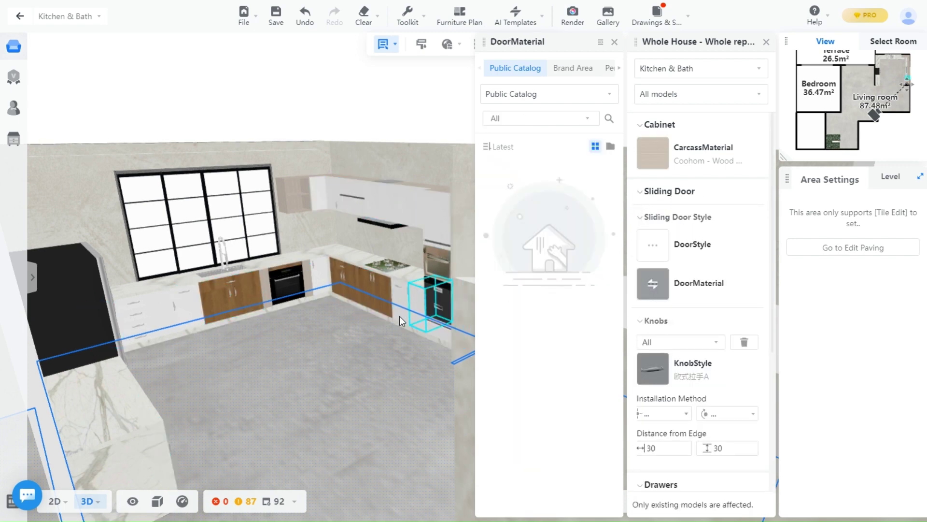
type("woo")
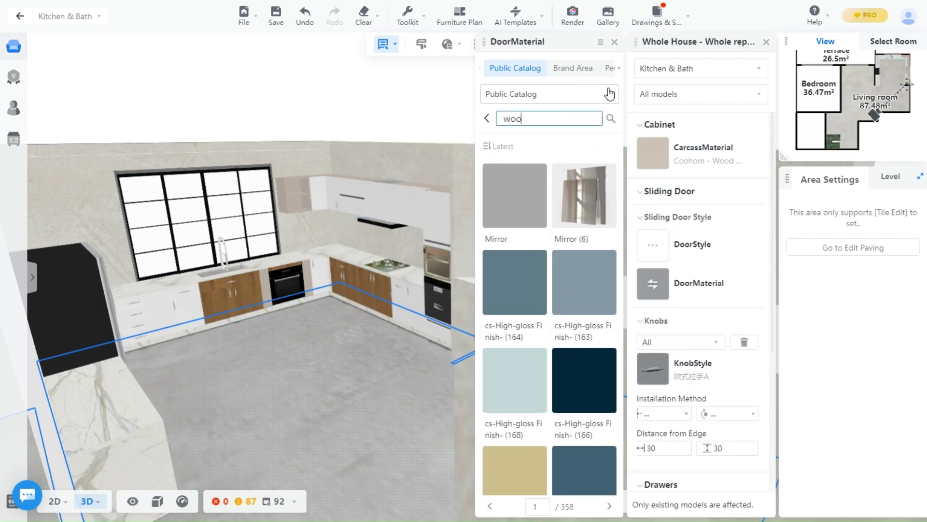
type("d")
scroll(584, 334, "down", 5)
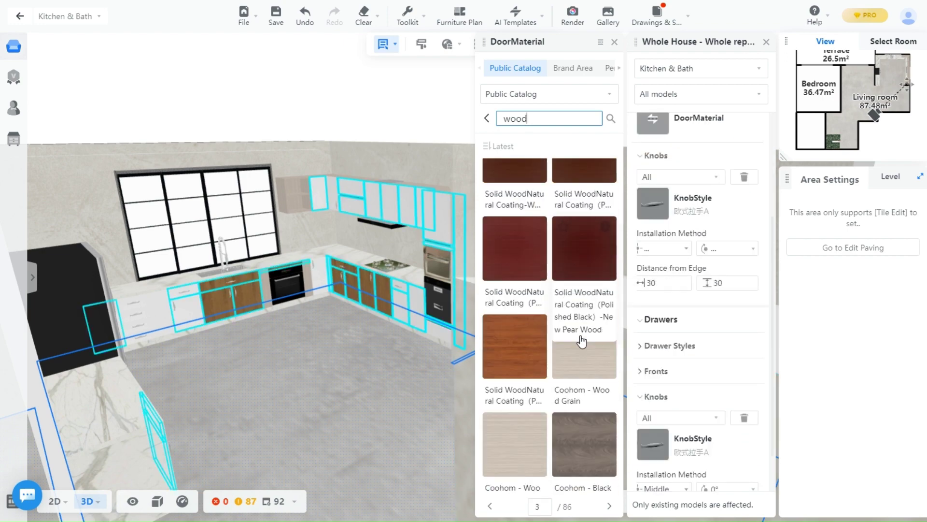
left_click(582, 341)
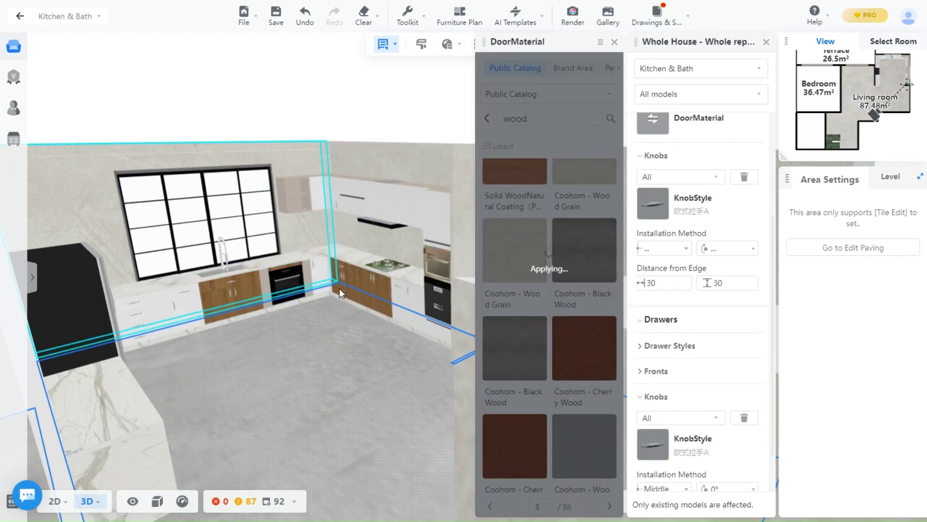
left_click_drag(283, 187, 176, 309)
left_click_drag(298, 354, 367, 318)
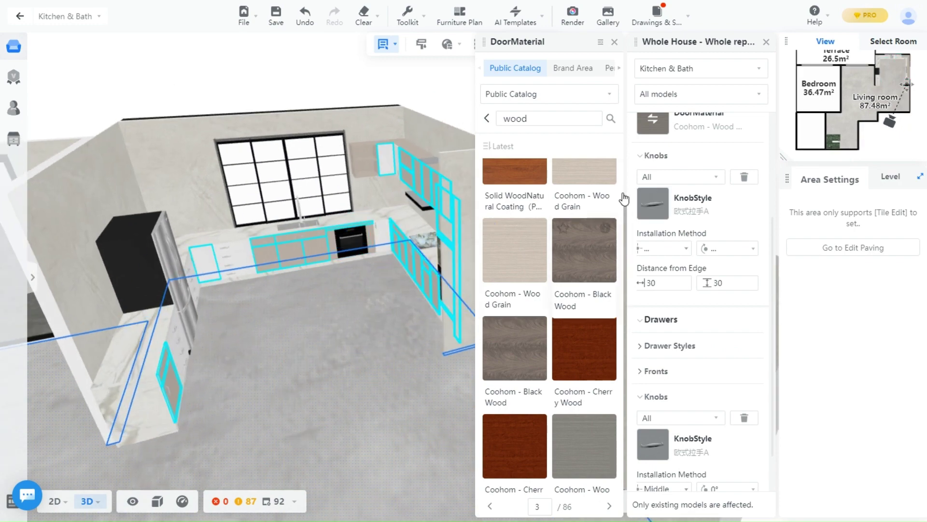
Step: Replace the knob style on all cabinet doors with a bronze Chinese Style Pull from the public catalog
scroll(663, 196, "up", 2)
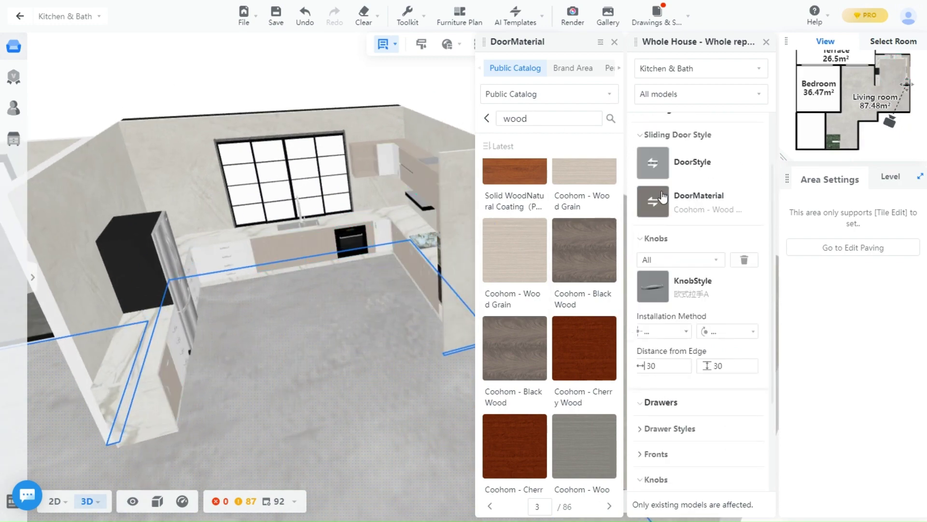
left_click(647, 238)
left_click(656, 239)
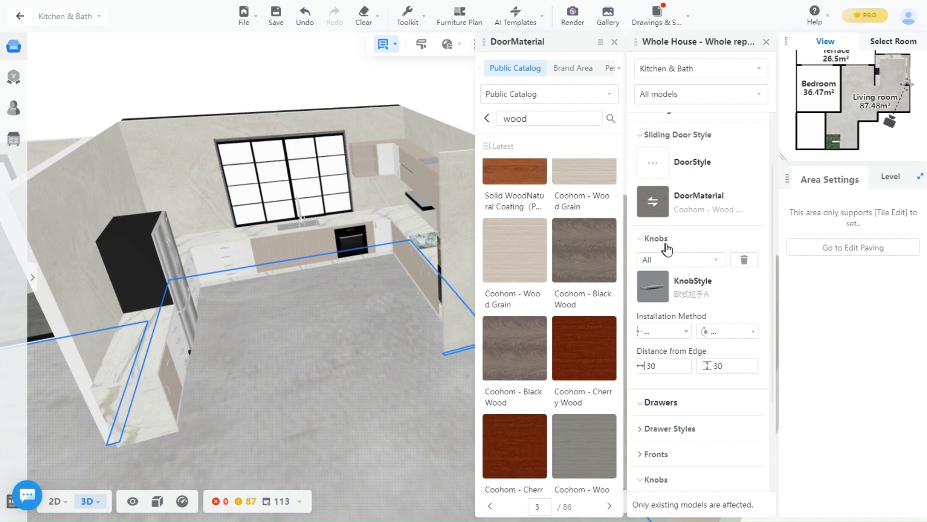
left_click(653, 288)
scroll(489, 425, "down", 10)
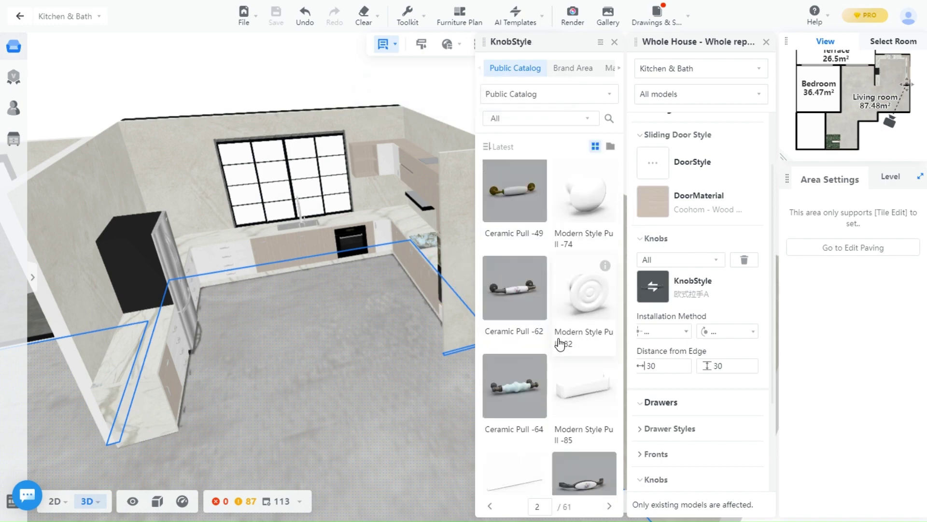
scroll(560, 344, "down", 10)
left_click(594, 231)
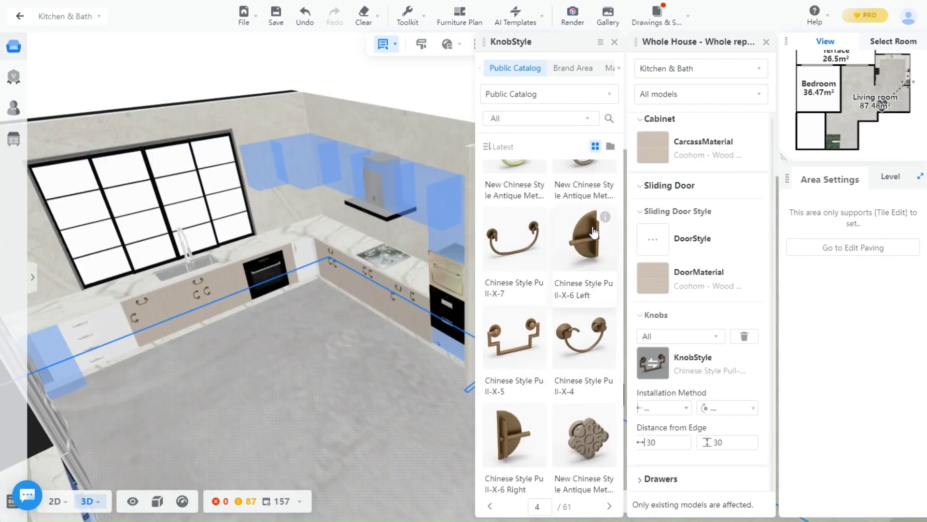
Step: Search the drawer materials for wood and apply the light Coohom - Wood Grain to all cabinet drawers
scroll(594, 232, "down", 5)
left_click(661, 478)
scroll(700, 305, "down", 4)
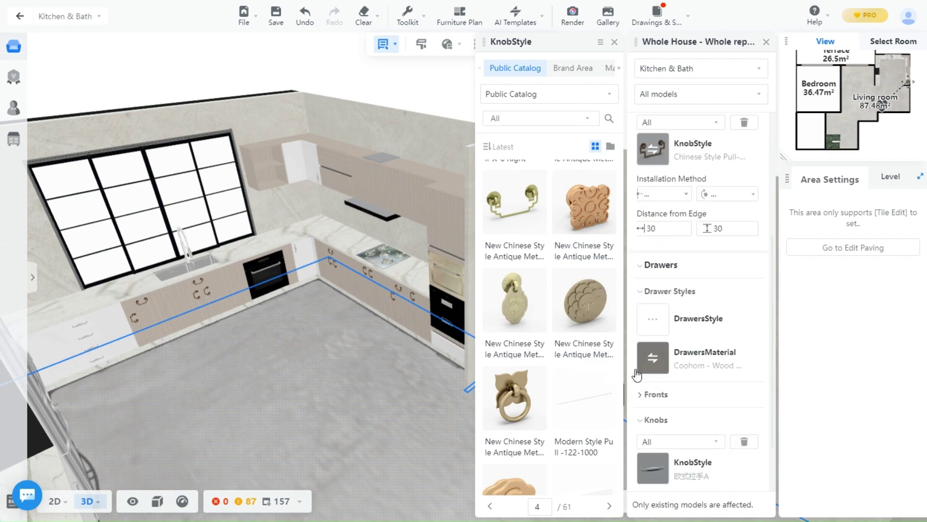
left_click(653, 359)
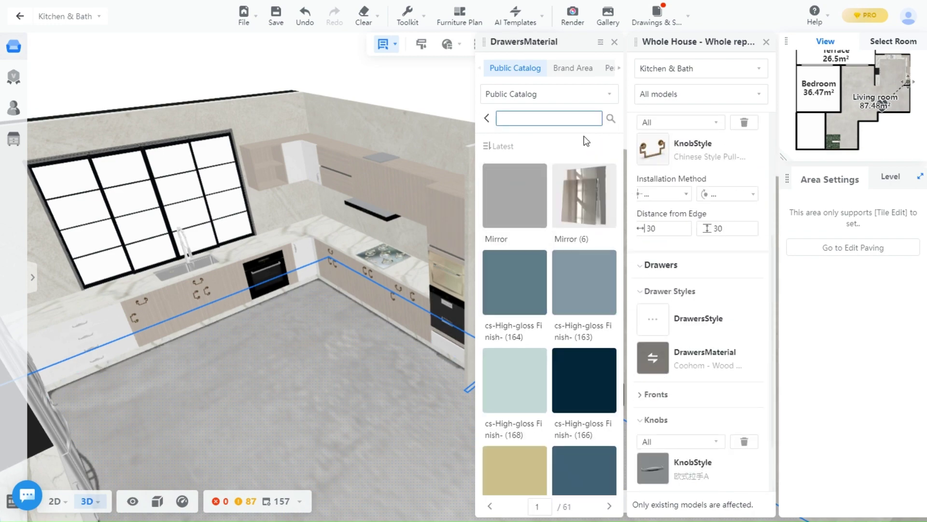
key("Return")
scroll(579, 384, "down", 10)
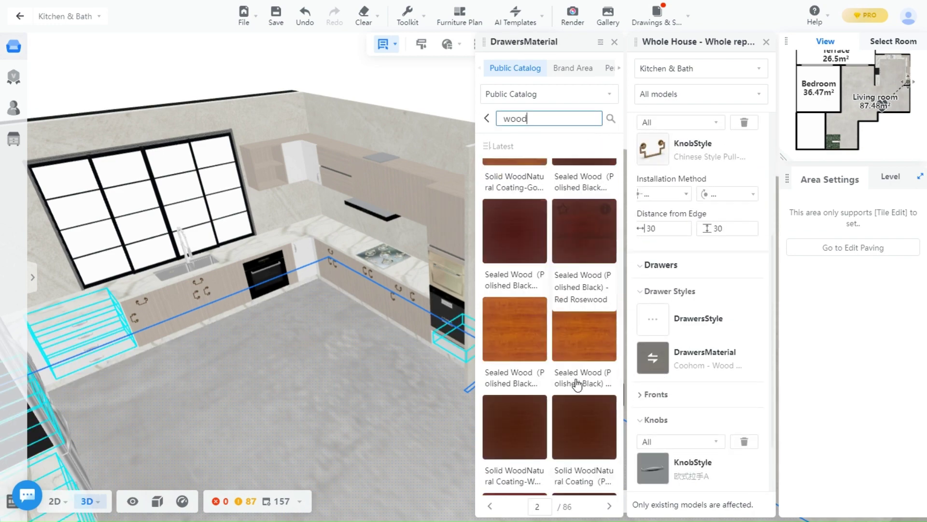
scroll(556, 289, "up", 2)
left_click(515, 242)
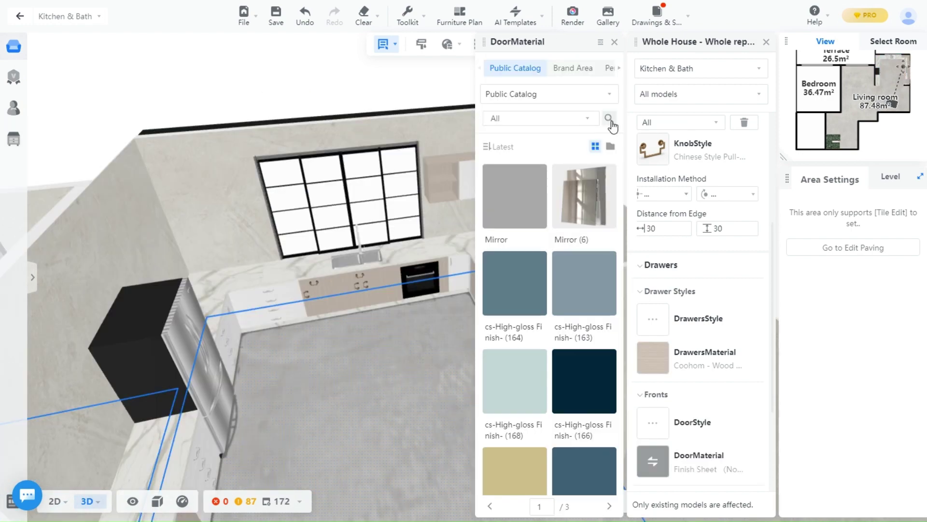
Step: Search the drawer front door materials for wood and apply the light Coohom - Wood Grain to all drawer fronts
left_click(582, 119)
type("wood")
key("Return")
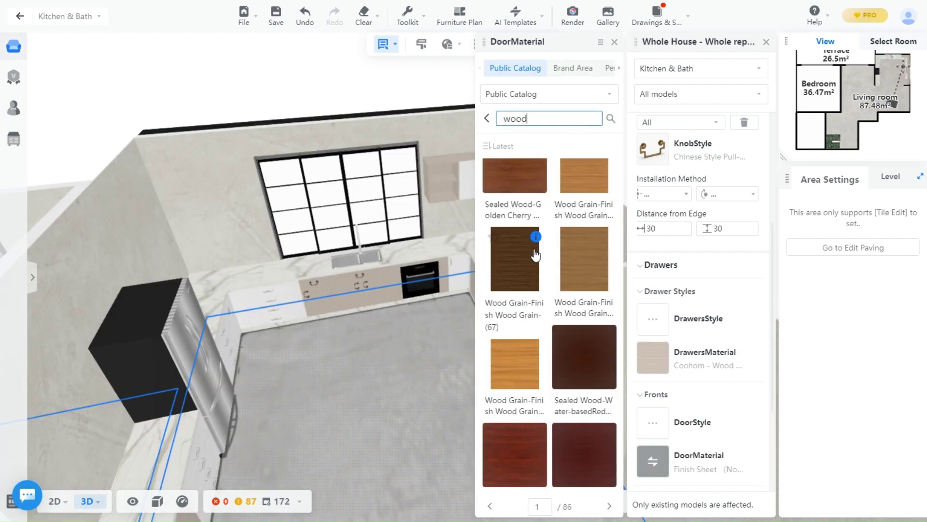
scroll(559, 406, "down", 5)
left_click(515, 273)
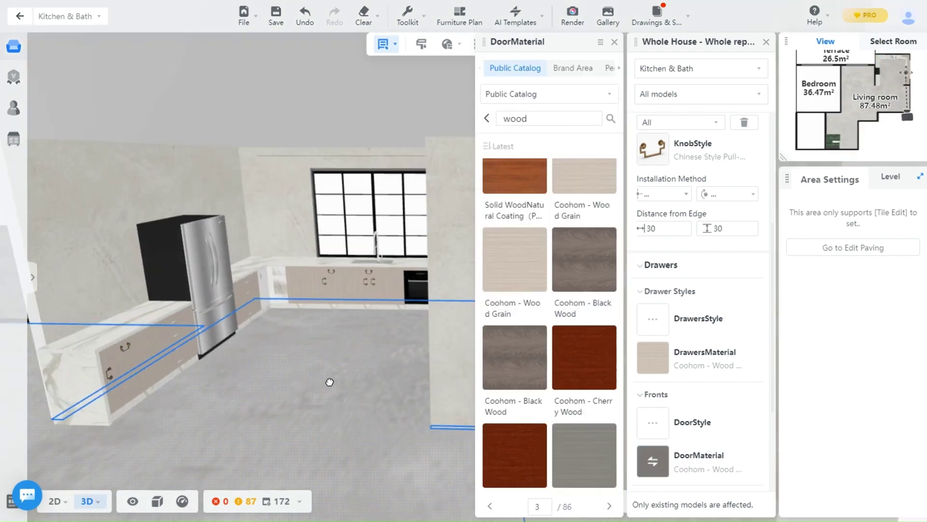
Step: Replace the knob style on all drawers with a bronze Chinese Style Pull from the public catalog and close the whole-house replacement
left_click_drag(329, 382, 373, 355)
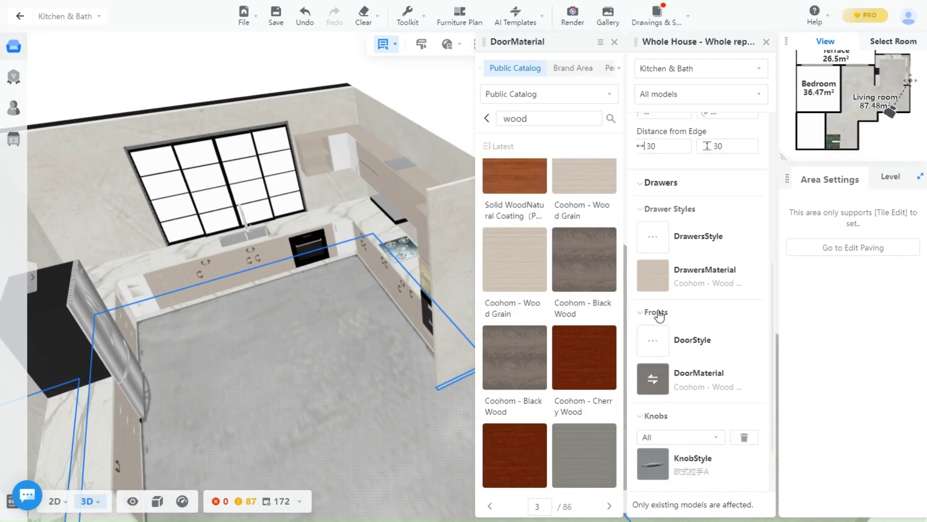
scroll(656, 394, "down", 2)
left_click(657, 393)
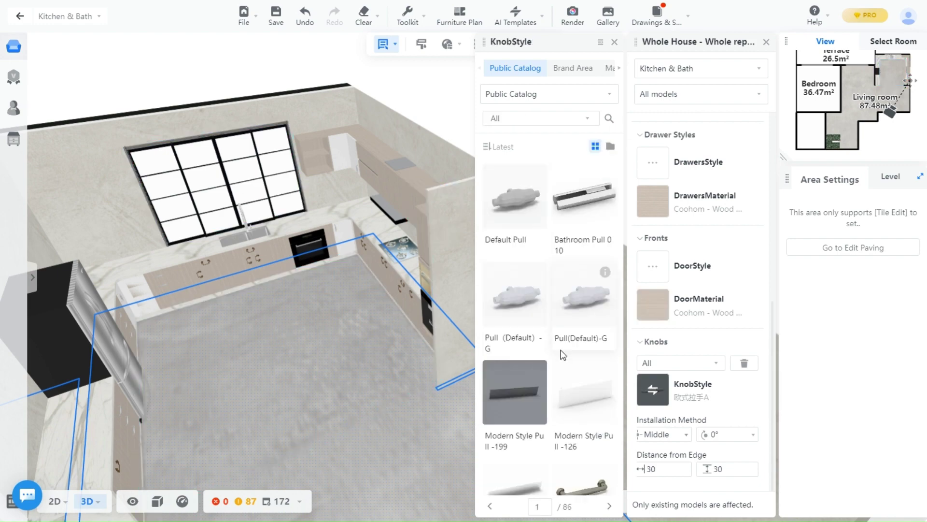
scroll(562, 377, "down", 5)
scroll(554, 400, "down", 5)
left_click(542, 393)
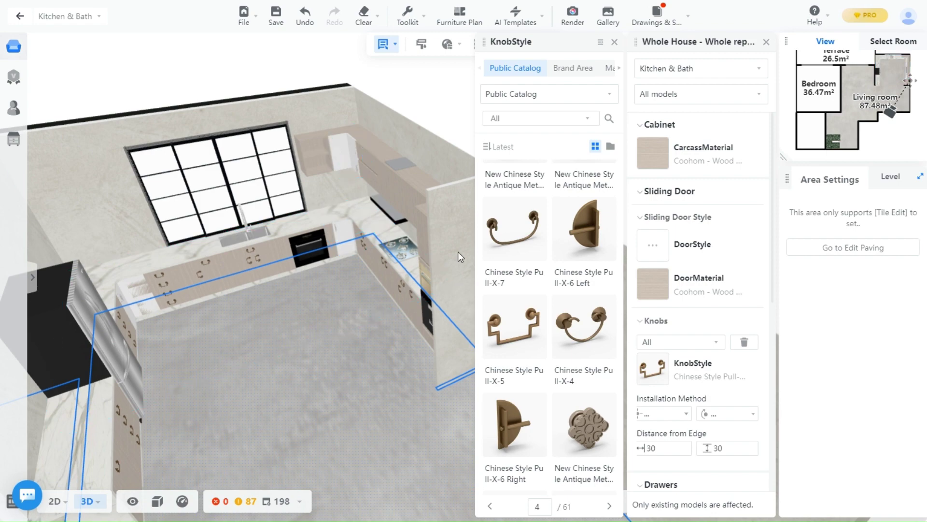
left_click(615, 43)
left_click(766, 41)
Step: Replace the material of the remaining white corner cabinets with the light wood grain used on the other cabinets
scroll(347, 153, "up", 3)
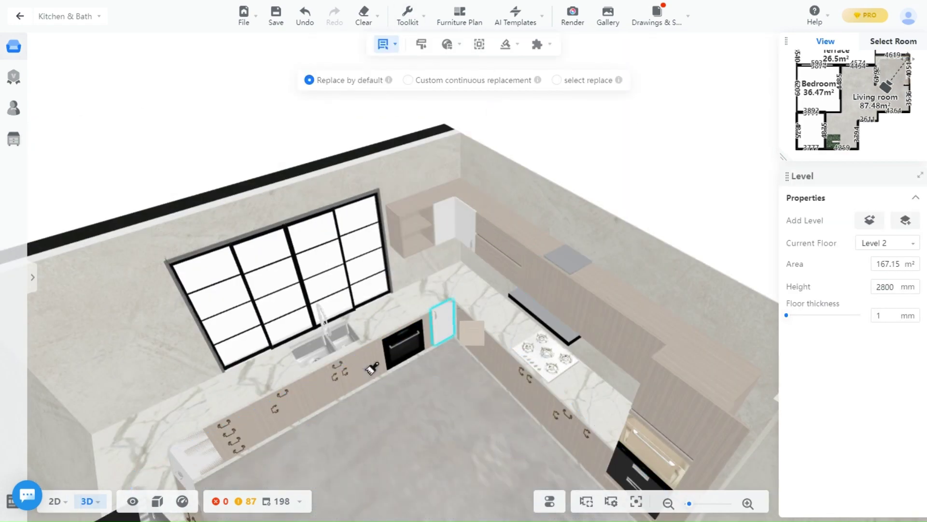
left_click_drag(196, 444, 290, 301)
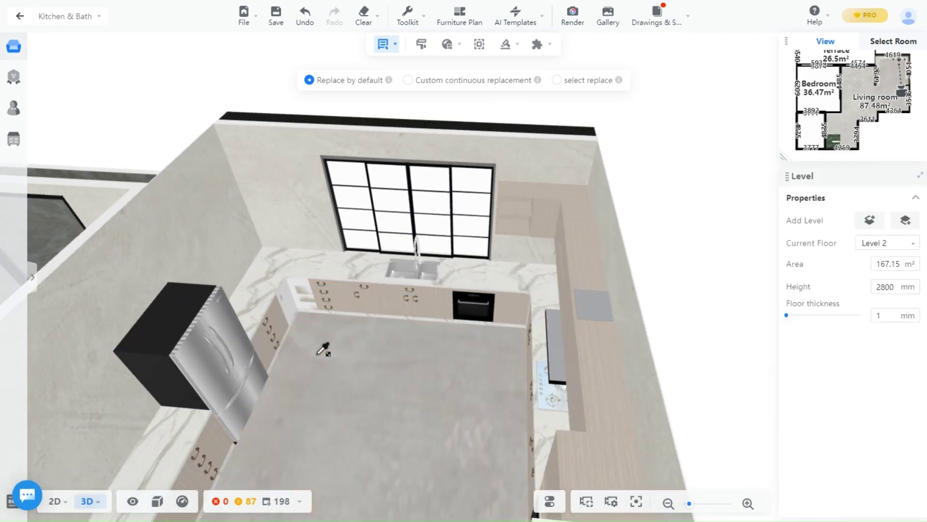
scroll(291, 373, "down", 3)
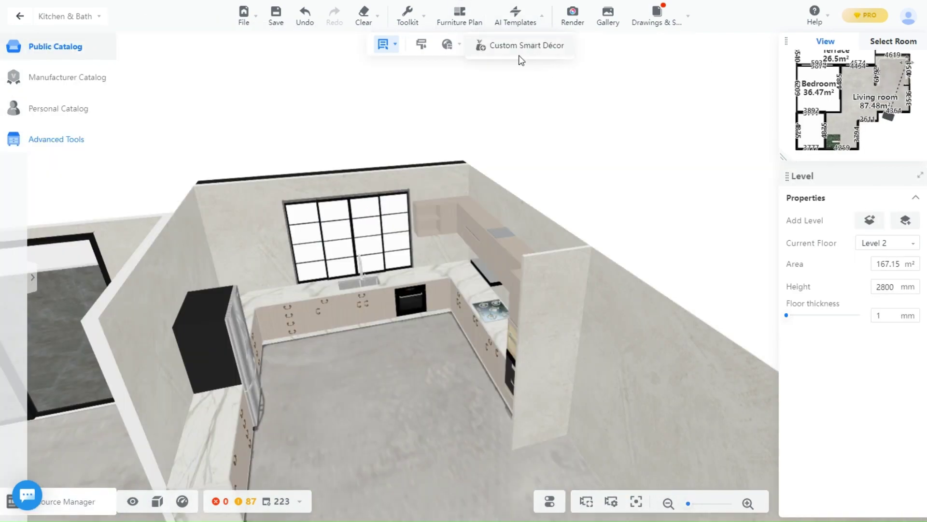
Step: Apply the white-cabinet U Shape kitchen set with Custom Smart Décor and inspect the ornaments on the counters and inside the cabinets
left_click(522, 48)
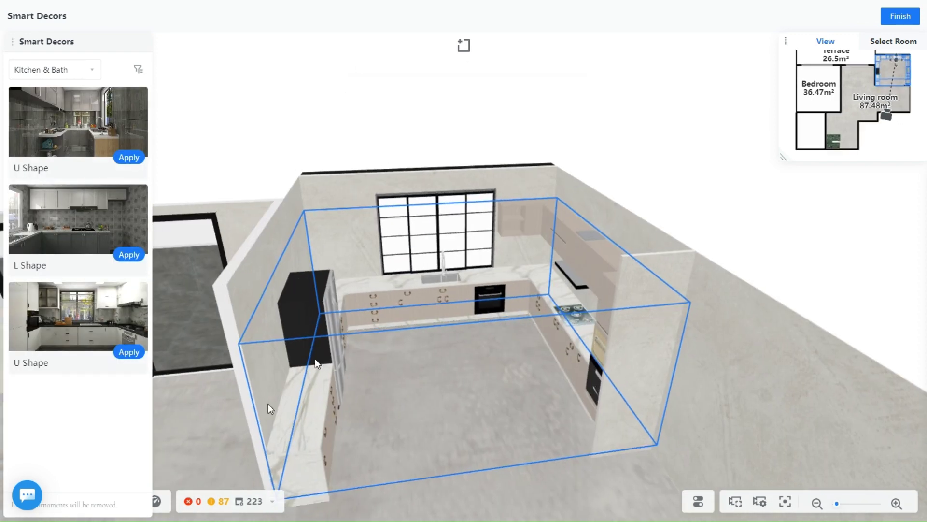
left_click(122, 353)
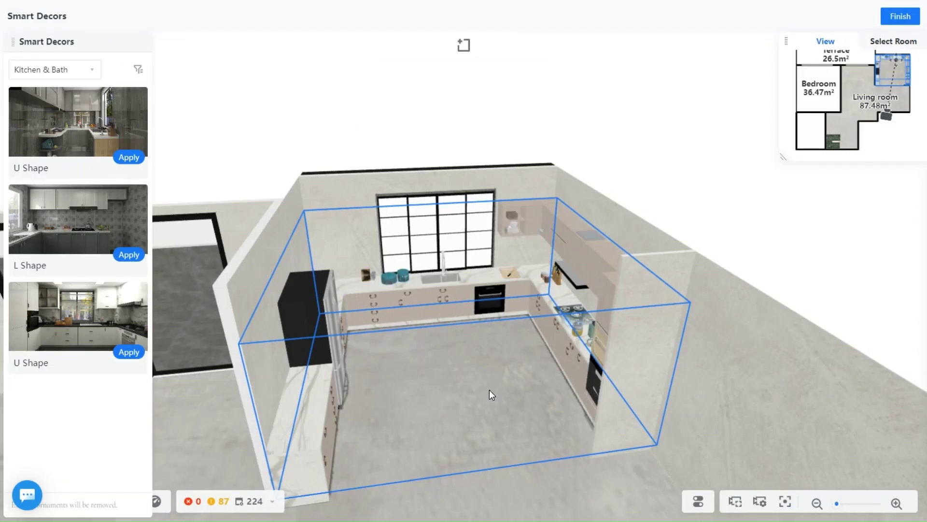
scroll(489, 390, "up", 5)
left_click_drag(500, 457, 339, 353)
left_click(483, 311)
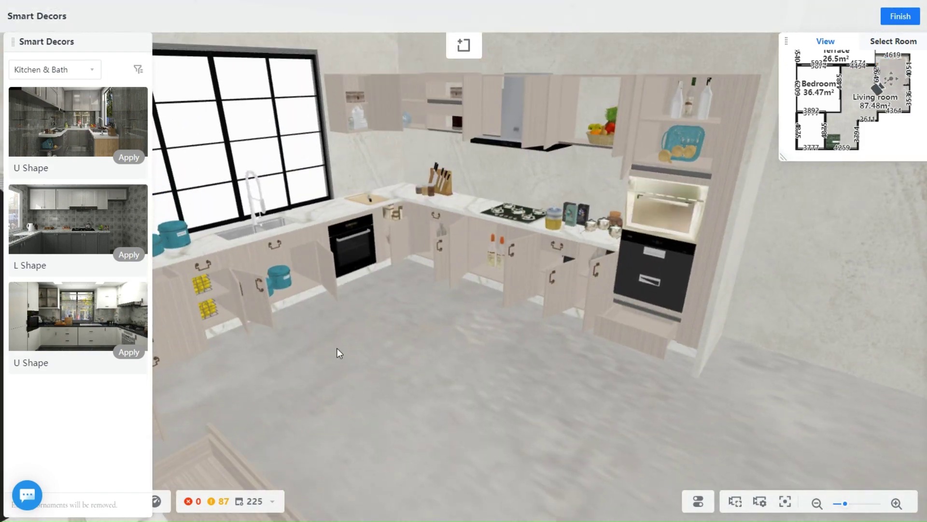
left_click(237, 304)
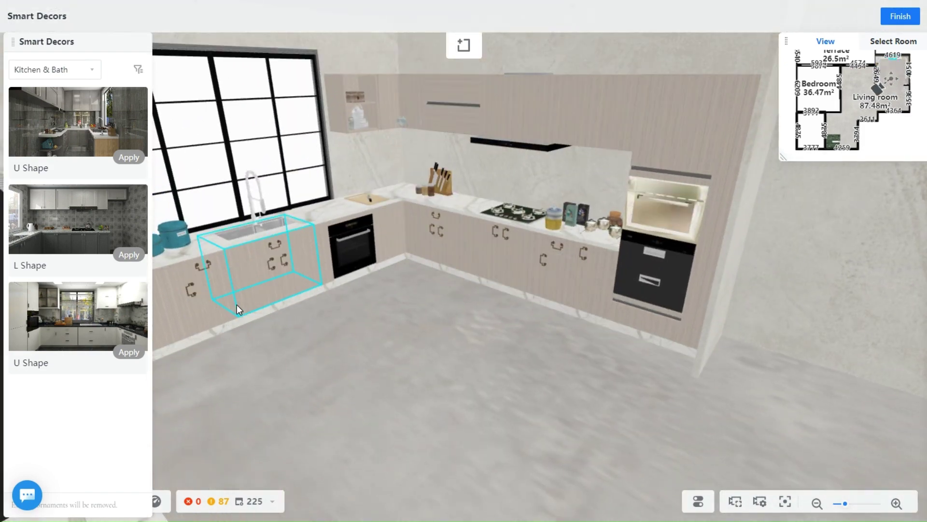
left_click(388, 411)
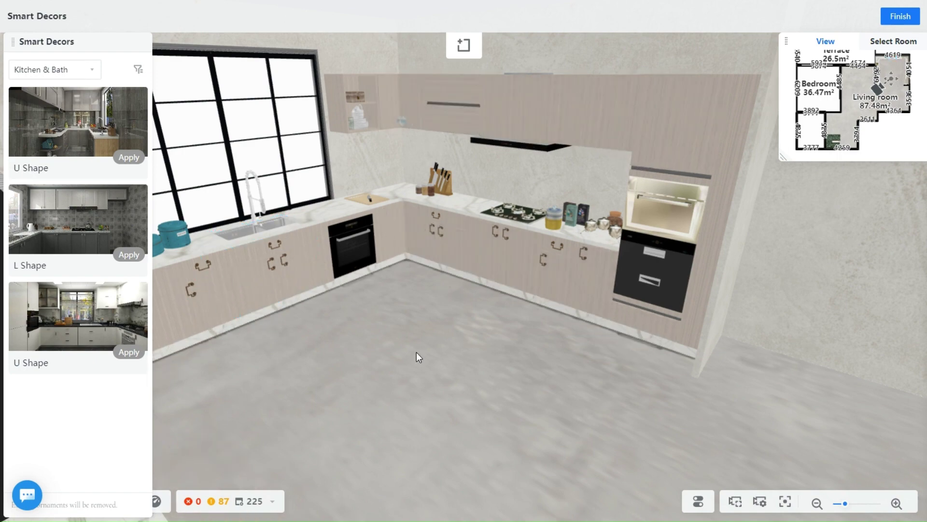
left_click_drag(417, 352, 676, 349)
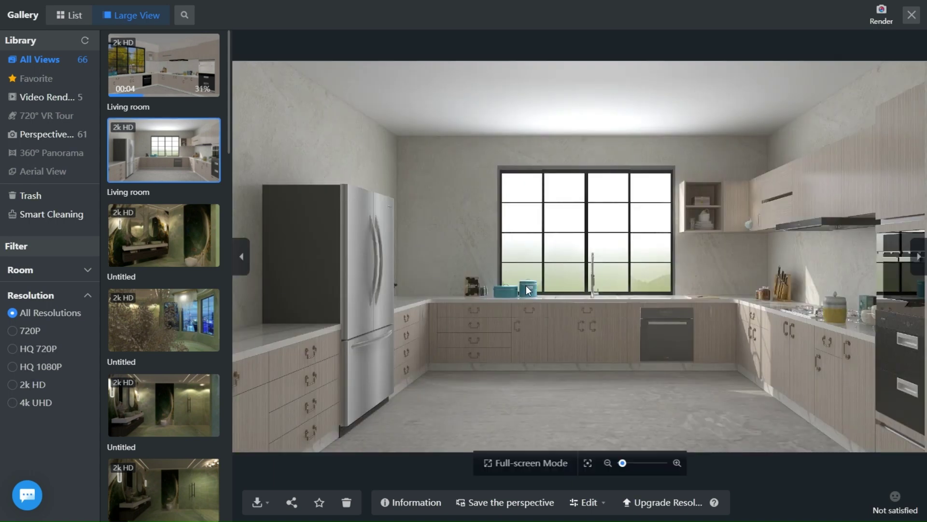
Step: Examine the finished 2k HD frontal render of the kitchen in the gallery, checking the cabinets, countertops and ornaments up close
scroll(807, 332, "up", 3)
scroll(549, 245, "down", 5)
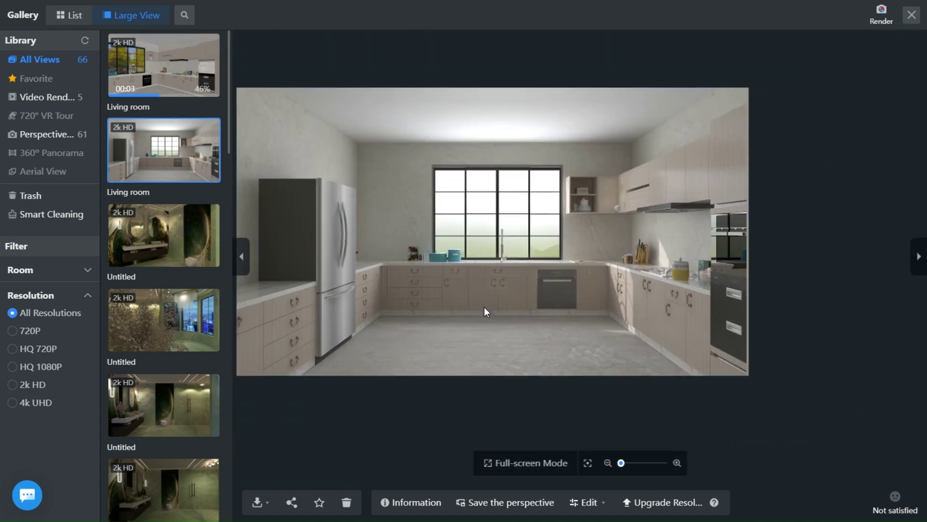
right_click(513, 313)
left_click(483, 282)
scroll(490, 271, "up", 4)
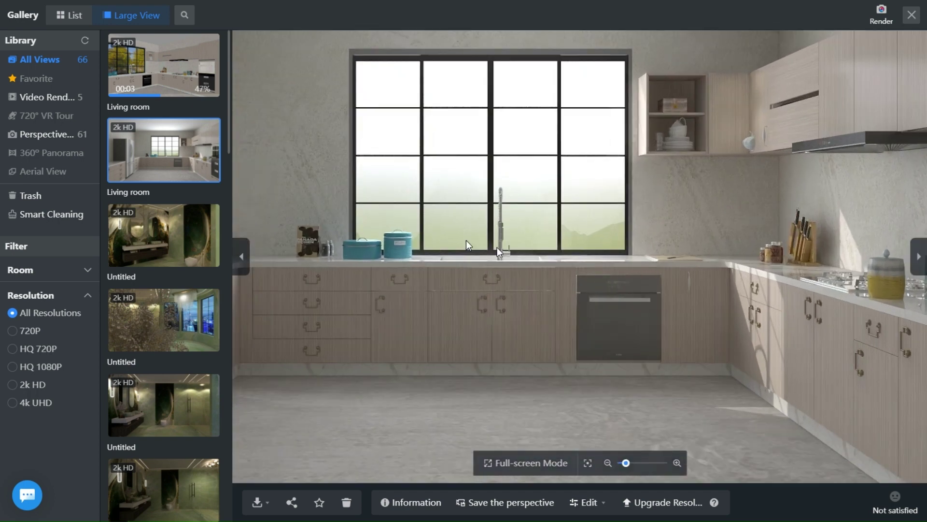
scroll(494, 269, "down", 3)
right_click(411, 327)
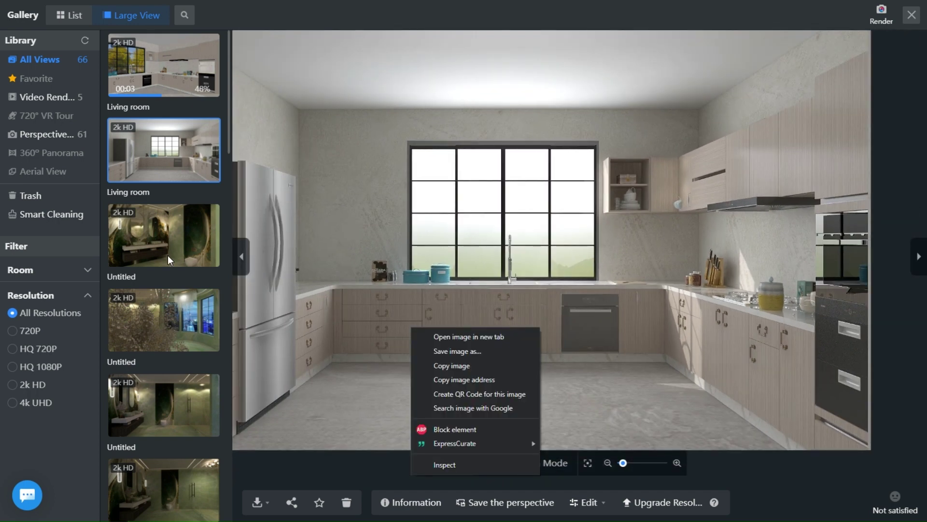
left_click(343, 399)
scroll(362, 301, "down", 2)
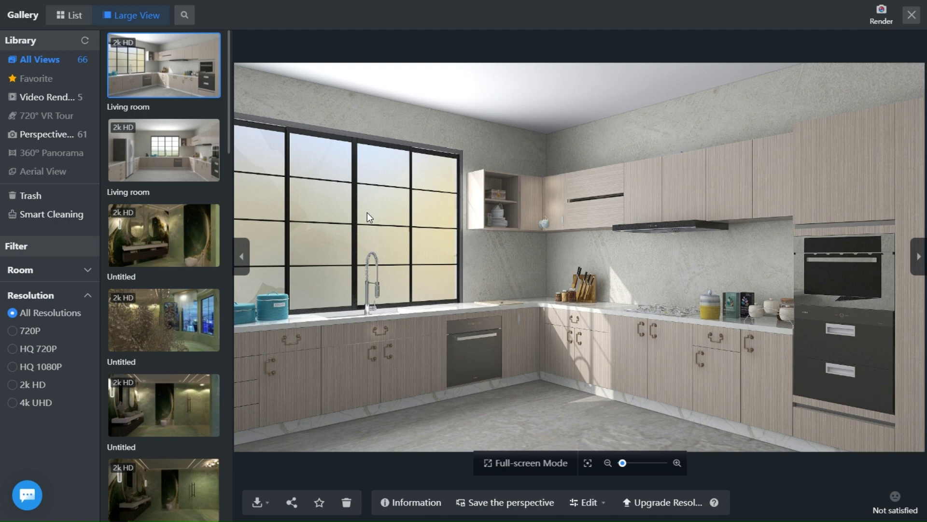
Step: Examine the angled 2k HD kitchen render in the gallery, checking the corner cabinets, ovens and cabinet pulls up close
scroll(575, 332, "up", 2)
scroll(451, 341, "down", 4)
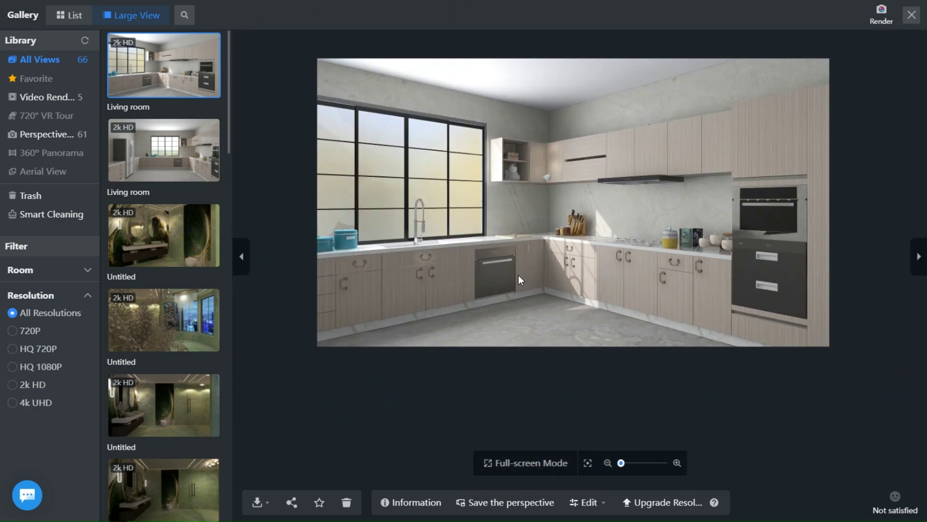
scroll(518, 274, "up", 3)
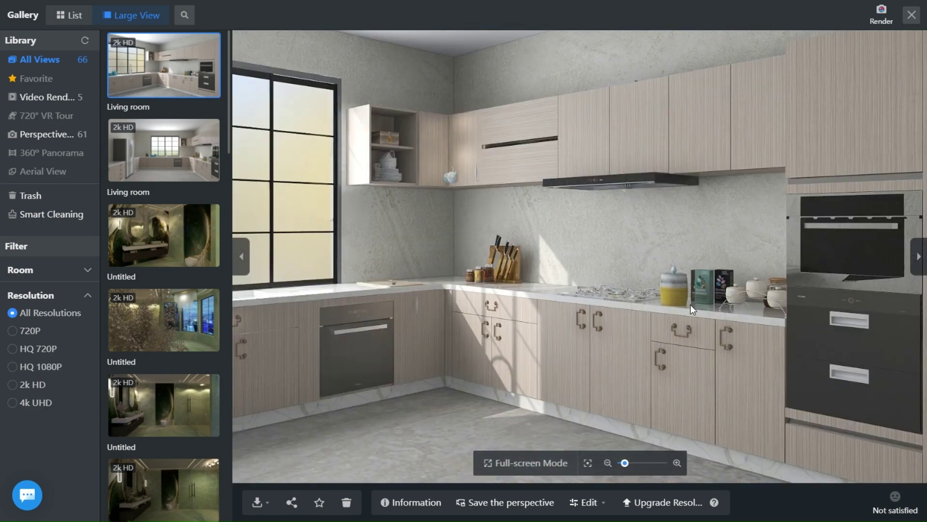